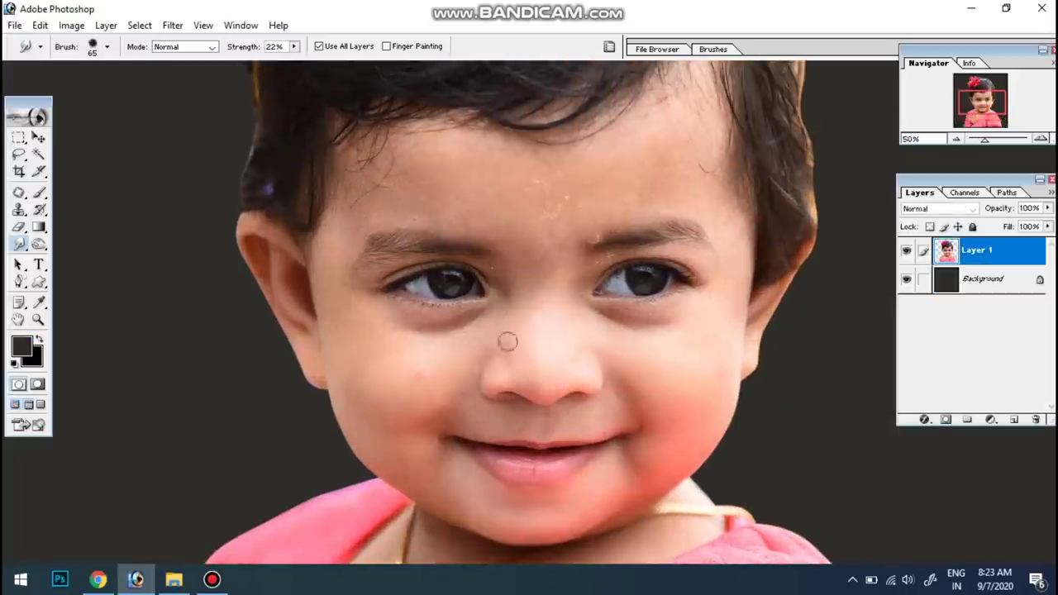
- Lasso the child's right cheek area for recolouring
{"action": "left_click_drag", "start_coordinate": [601, 358], "coordinate": [685, 492]}
- Feather the cheek selection, shift it toward cyan with Color Balance, then deselect
{"action": "right_click", "coordinate": [662, 380]}
{"action": "left_click", "coordinate": [727, 149]}
{"action": "key", "text": "Return"}
{"action": "key", "text": "ctrl+b"}
{"action": "left_click_drag", "start_coordinate": [851, 399], "coordinate": [815, 401]}
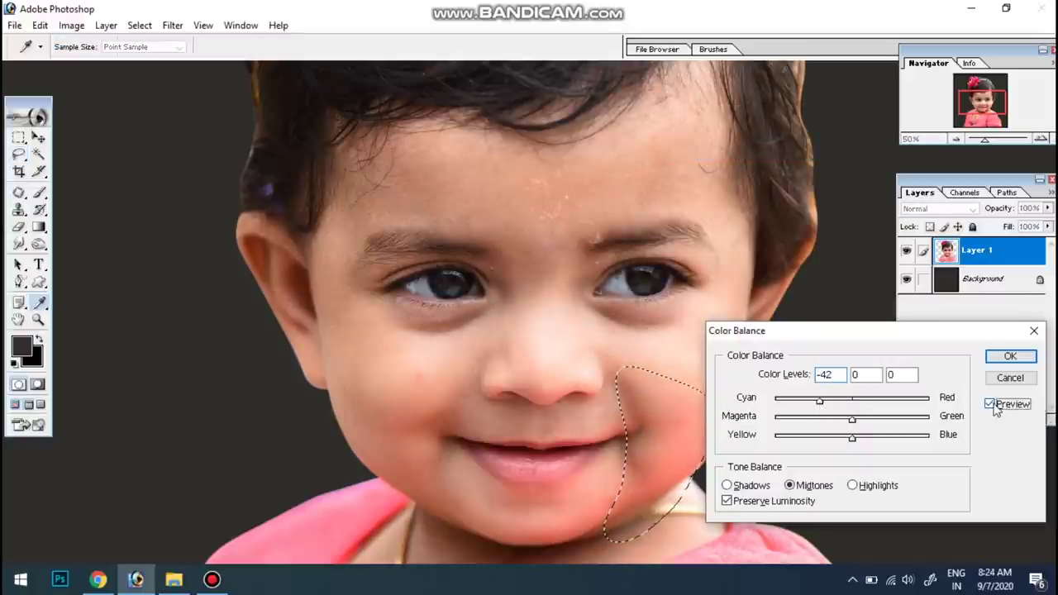
{"action": "key", "text": "Return"}
{"action": "key", "text": "ctrl+d"}
- Lasso and feather the left side of the face and forehead
{"action": "left_click_drag", "start_coordinate": [463, 190], "coordinate": [446, 541]}
{"action": "right_click", "coordinate": [363, 213]}
{"action": "left_click", "coordinate": [396, 261]}
{"action": "key", "text": "Return"}
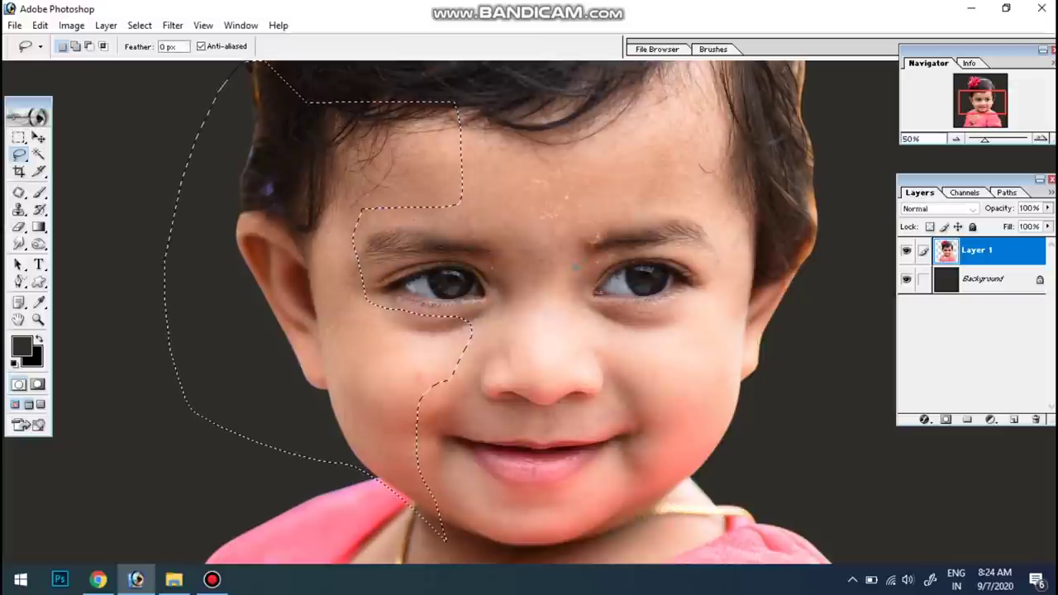
- Color-balance the left side: highlights toward blue and magenta, shadows slightly magenta
{"action": "key", "text": "ctrl+b"}
{"action": "left_click", "coordinate": [852, 485]}
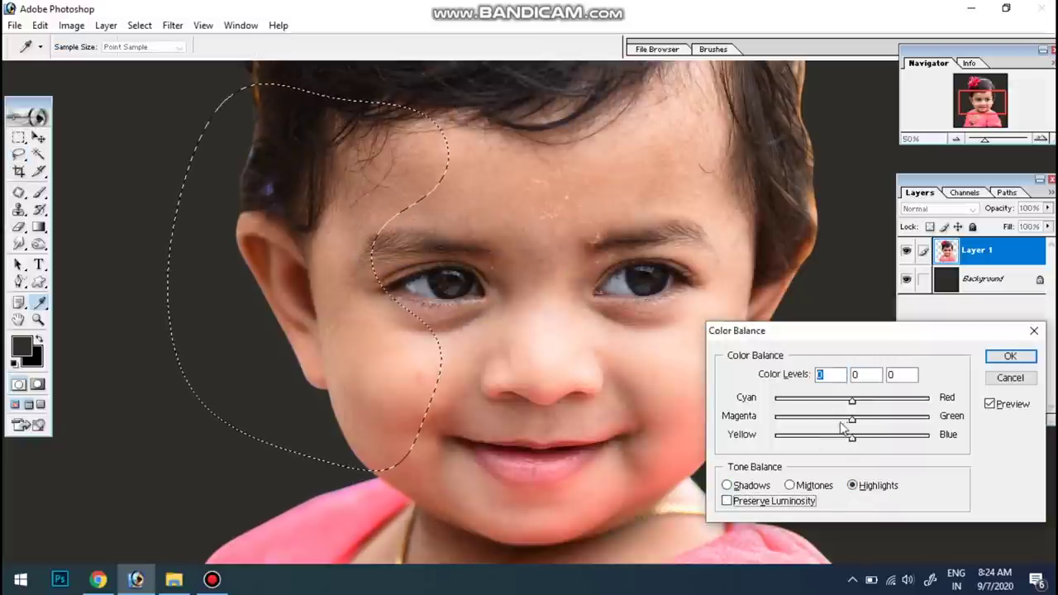
{"action": "left_click", "coordinate": [829, 436]}
{"action": "left_click_drag", "start_coordinate": [799, 447], "coordinate": [803, 437]}
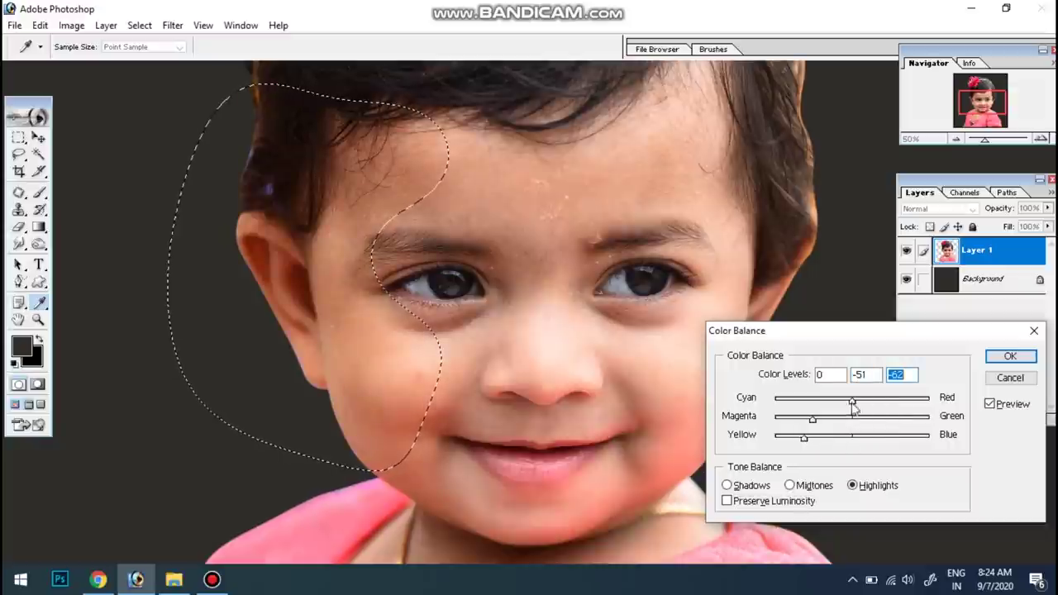
{"action": "left_click_drag", "start_coordinate": [852, 400], "coordinate": [801, 421]}
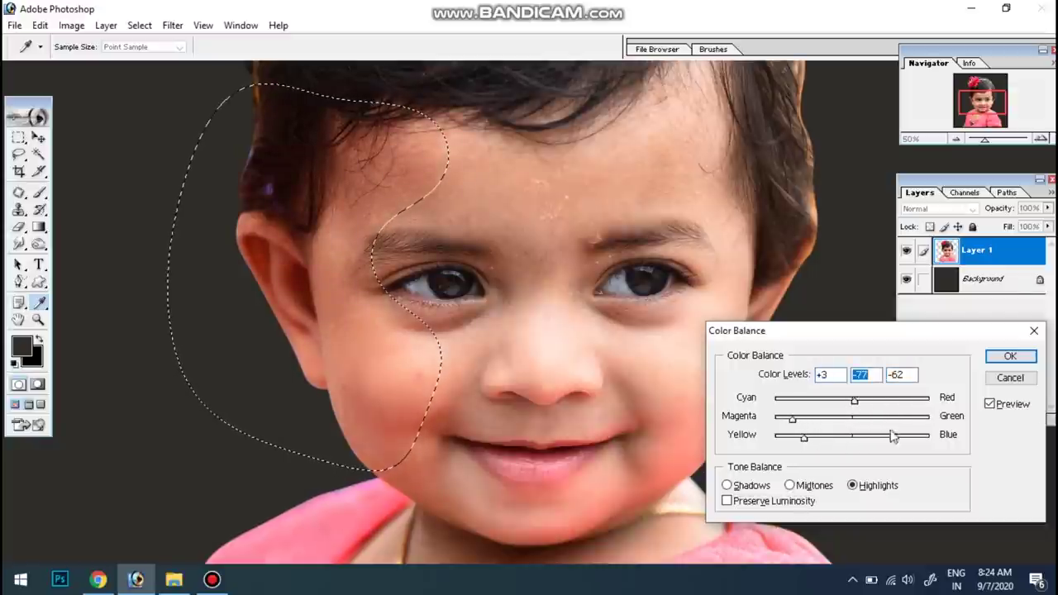
{"action": "left_click", "coordinate": [727, 485]}
{"action": "mouse_move", "coordinate": [852, 436]}
{"action": "left_mouse_down"}
{"action": "mouse_move", "coordinate": [838, 437]}
{"action": "mouse_move", "coordinate": [851, 436]}
{"action": "mouse_move", "coordinate": [842, 418]}
{"action": "left_mouse_up"}
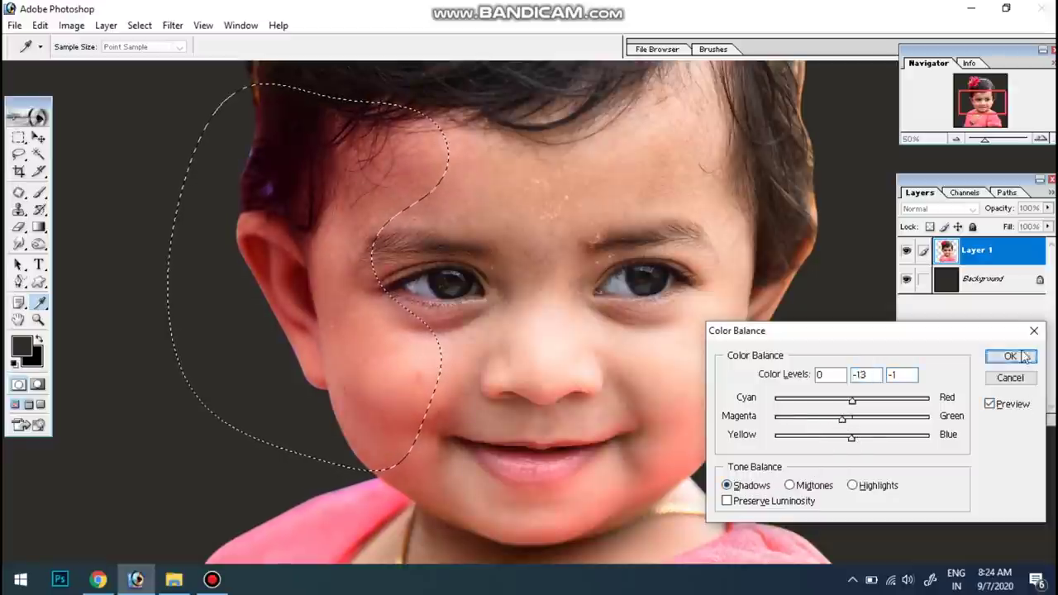
{"action": "left_click", "coordinate": [1010, 356]}
- Brighten the left-side selection with Levels, lowering the white input to 235
{"action": "key", "text": "ctrl+l"}
{"action": "left_click_drag", "start_coordinate": [623, 186], "coordinate": [1002, 186]}
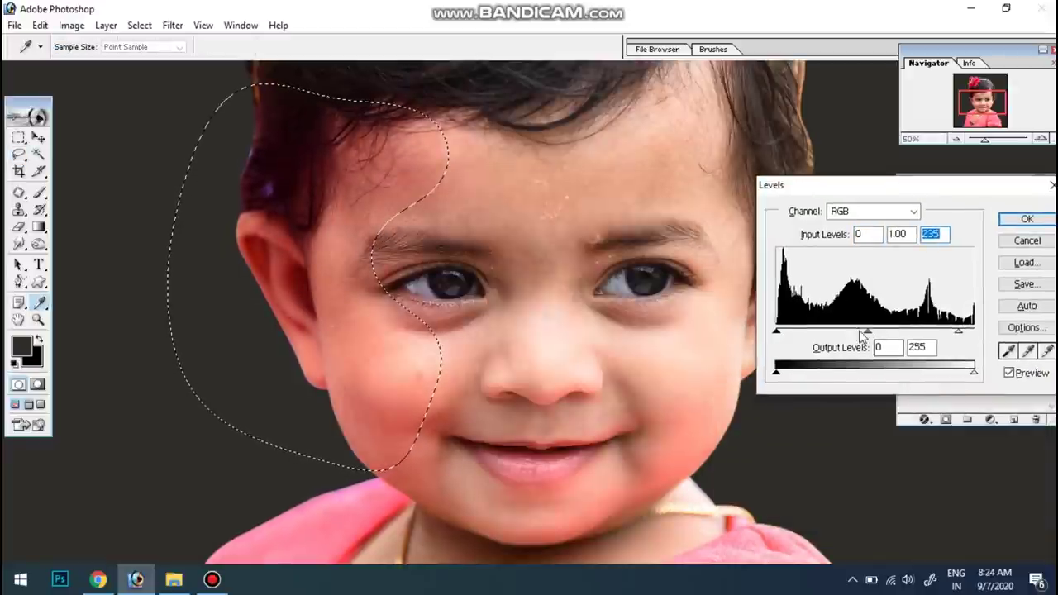
{"action": "left_click_drag", "start_coordinate": [862, 335], "coordinate": [859, 335]}
- Apply the Levels adjustment and clear the left-side selection
{"action": "key", "text": "Return"}
{"action": "key", "text": "l"}
{"action": "key", "text": "ctrl+d"}
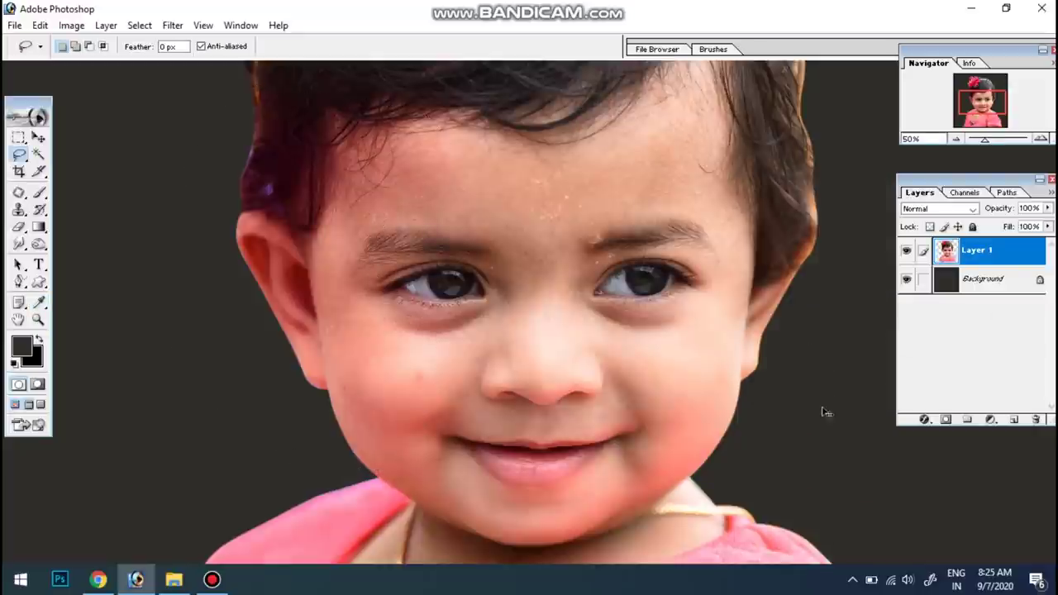
{"action": "key", "text": "ctrl+minus"}
{"action": "key", "text": "ctrl+minus"}
{"action": "key", "text": "ctrl+plus"}
{"action": "key", "text": "ctrl+plus"}
- Lasso and feather the right side of the face
{"action": "left_click_drag", "start_coordinate": [608, 114], "coordinate": [621, 201]}
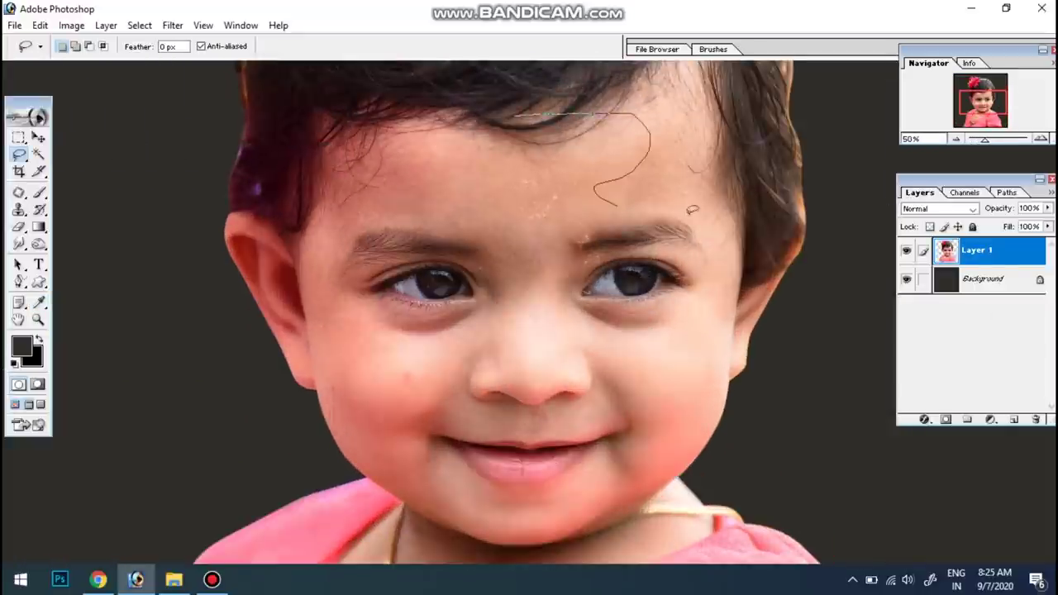
{"action": "left_click_drag", "start_coordinate": [600, 462], "coordinate": [827, 74]}
{"action": "right_click", "coordinate": [704, 185]}
{"action": "left_click", "coordinate": [744, 229]}
{"action": "key", "text": "Return"}
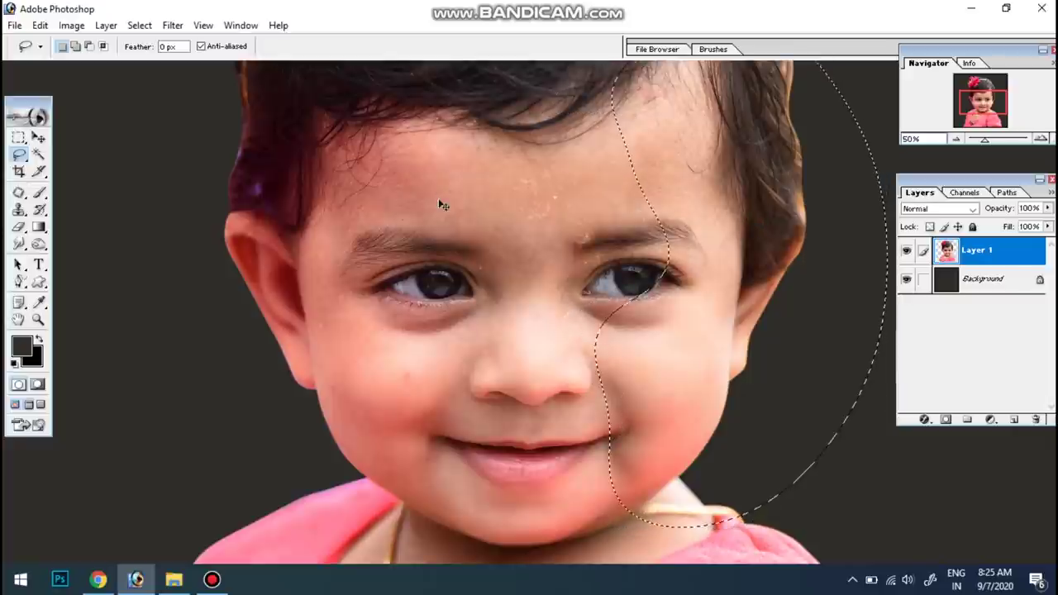
- Color-balance the right side, shifting highlights toward green and rebalancing shadows
{"action": "key", "text": "ctrl+b"}
{"action": "left_click", "coordinate": [852, 485]}
{"action": "mouse_move", "coordinate": [851, 419]}
{"action": "left_mouse_down"}
{"action": "mouse_move", "coordinate": [864, 419]}
{"action": "mouse_move", "coordinate": [843, 437]}
{"action": "mouse_move", "coordinate": [841, 419]}
{"action": "mouse_move", "coordinate": [866, 400]}
{"action": "left_mouse_up"}
{"action": "left_click", "coordinate": [727, 485]}
{"action": "left_click", "coordinate": [1010, 355]}
- Lasso the nose and feather its selection
{"action": "key", "text": "l"}
{"action": "left_click_drag", "start_coordinate": [489, 360], "coordinate": [545, 304]}
{"action": "right_click", "coordinate": [537, 306]}
{"action": "left_click", "coordinate": [587, 86]}
{"action": "key", "text": "Return"}
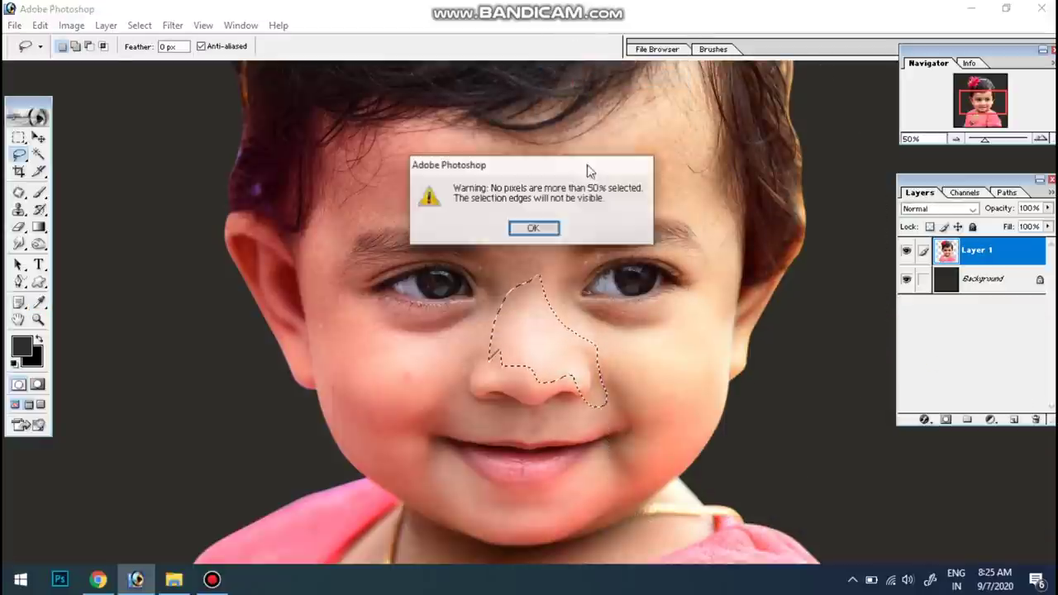
{"action": "left_click", "coordinate": [539, 228]}
{"action": "right_click", "coordinate": [550, 279]}
{"action": "left_click", "coordinate": [579, 323]}
{"action": "key", "text": "Return"}
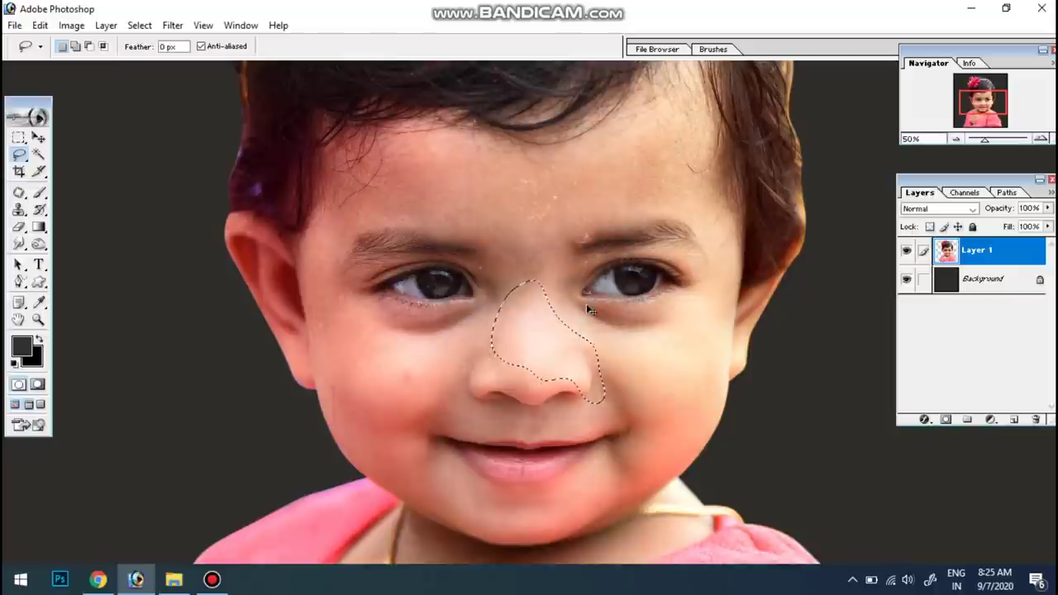
- Darken the nose with a Curves adjustment, then set Dodge exposure to 53%
{"action": "key", "text": "ctrl+m"}
{"action": "left_click_drag", "start_coordinate": [891, 258], "coordinate": [887, 274]}
{"action": "key", "text": "Return"}
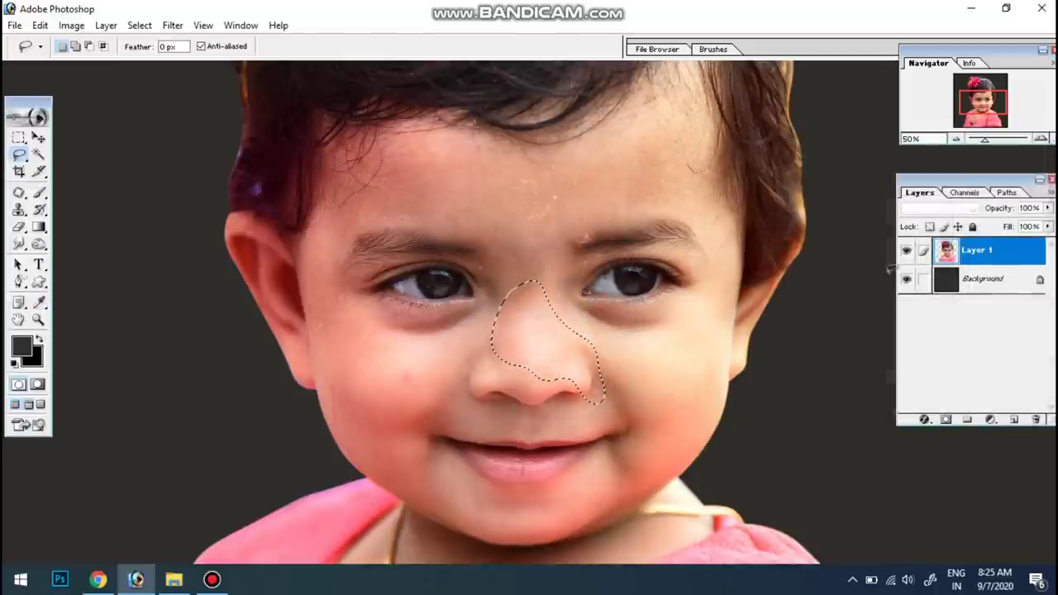
{"action": "key", "text": "ctrl+d"}
{"action": "key", "text": "o"}
{"action": "left_click_drag", "start_coordinate": [296, 46], "coordinate": [261, 66]}
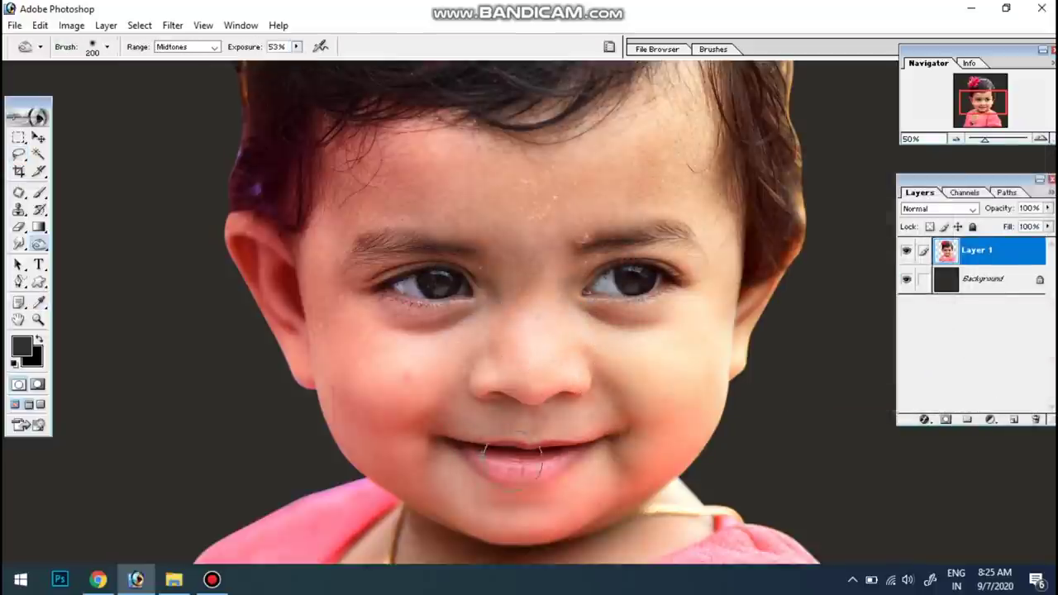
- Choose the Brush with a magenta foreground colour
{"action": "scroll", "coordinate": [496, 314], "scroll_direction": "up", "scroll_amount": 5}
{"action": "scroll", "coordinate": [493, 402], "scroll_direction": "up", "scroll_amount": 3}
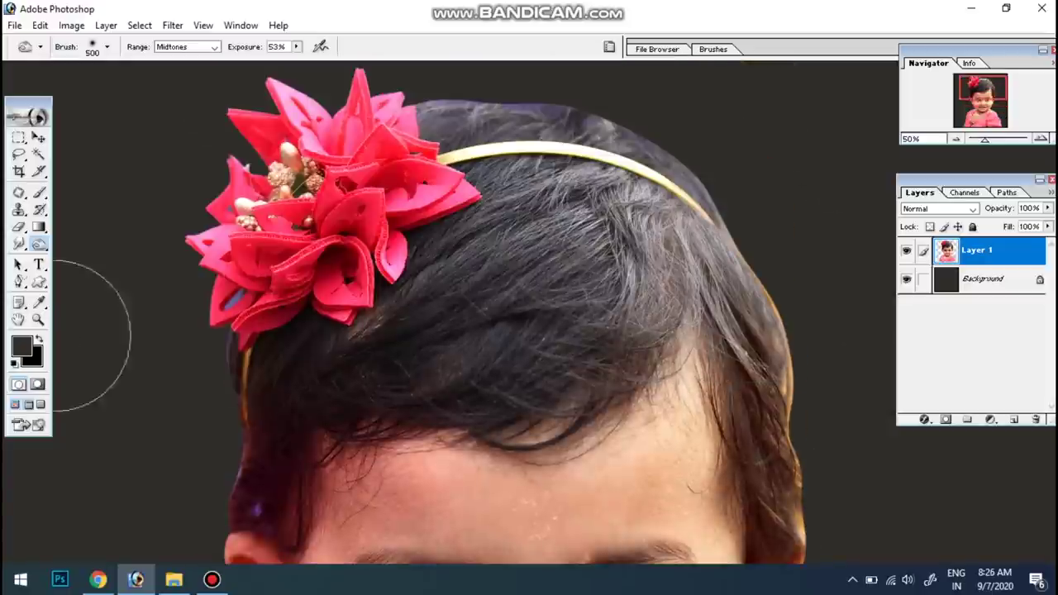
{"action": "key", "text": "b"}
{"action": "left_click", "coordinate": [21, 346]}
{"action": "left_click", "coordinate": [836, 227]}
{"action": "left_click", "coordinate": [814, 203]}
{"action": "left_click", "coordinate": [956, 182]}
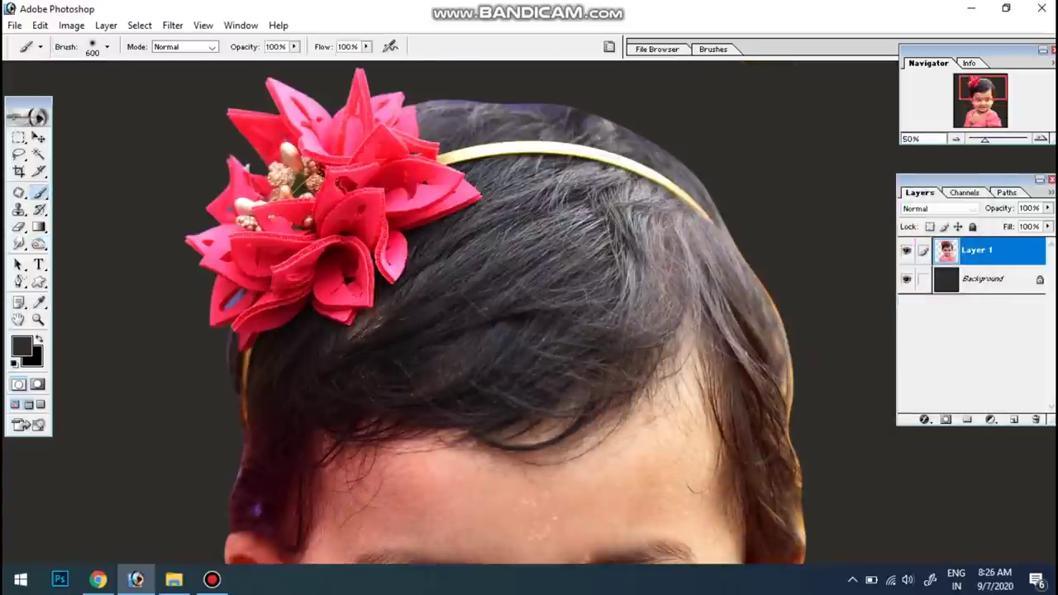
- Brush a faint purple Color Burn tint over the hair at 22% opacity, 15% flow
{"action": "left_click", "coordinate": [183, 46]}
{"action": "left_click", "coordinate": [176, 124]}
{"action": "left_click_drag", "start_coordinate": [463, 248], "coordinate": [579, 330]}
{"action": "key", "text": "ctrl+z"}
{"action": "double_click", "coordinate": [275, 46]}
{"action": "type", "text": "22"}
{"action": "left_click_drag", "start_coordinate": [528, 265], "coordinate": [726, 283]}
{"action": "key", "text": "ctrl+z"}
{"action": "left_click_drag", "start_coordinate": [366, 47], "coordinate": [302, 66]}
{"action": "left_click_drag", "start_coordinate": [508, 331], "coordinate": [555, 240]}
- Change the foreground colour to green, then to pink
{"action": "left_click", "coordinate": [22, 345]}
{"action": "left_click", "coordinate": [803, 202]}
{"action": "left_click", "coordinate": [956, 182]}
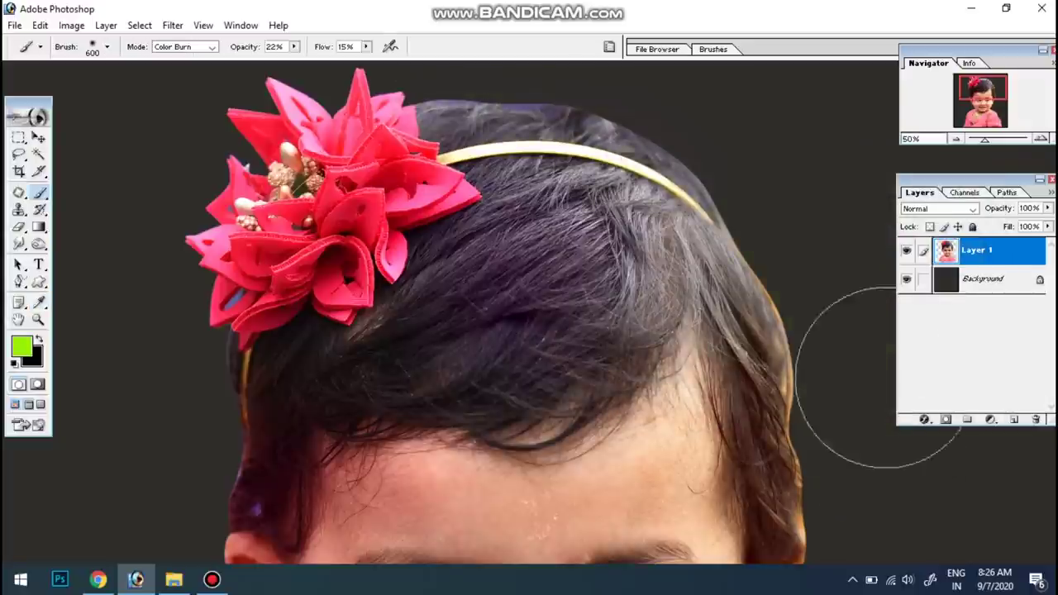
{"action": "scroll", "coordinate": [557, 215], "scroll_direction": "down", "scroll_amount": 5}
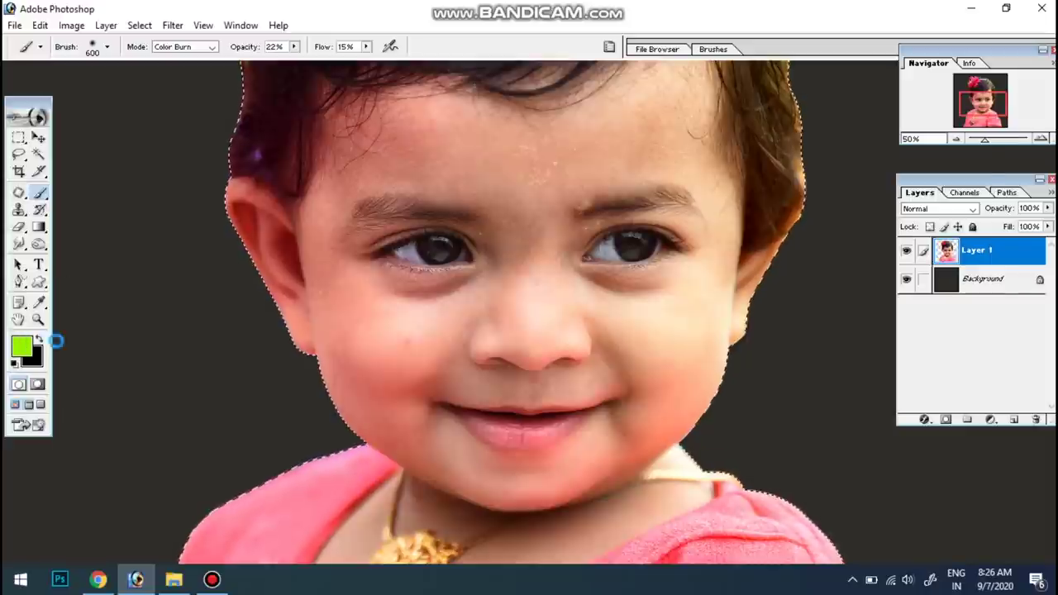
{"action": "left_click", "coordinate": [22, 345]}
{"action": "left_click", "coordinate": [840, 211]}
{"action": "left_click", "coordinate": [713, 199]}
{"action": "left_click", "coordinate": [956, 185]}
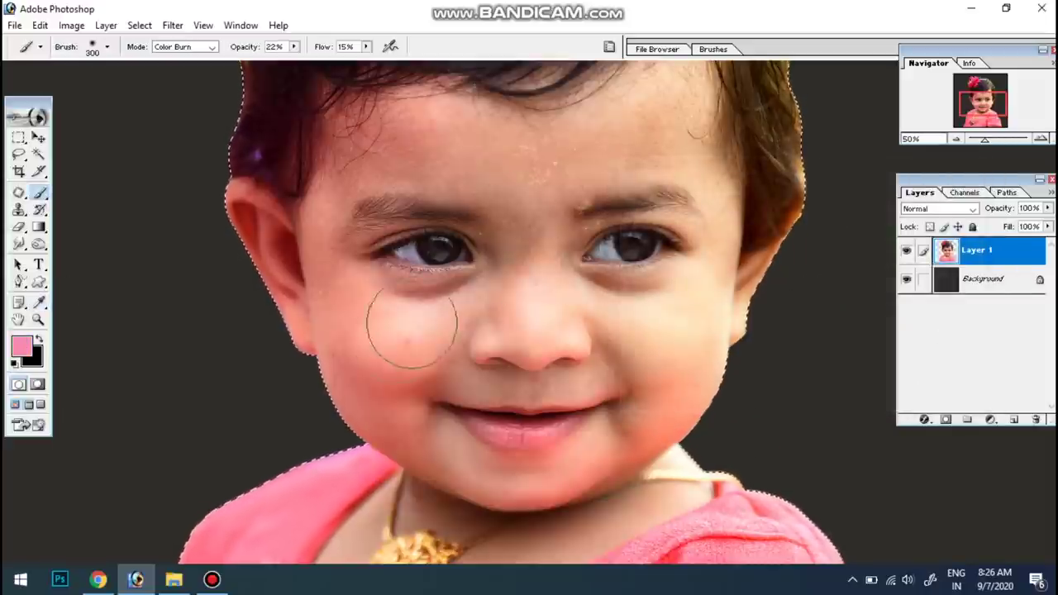
- Duplicate Layer 1 as Layer 1 copy and add a new empty layer
{"action": "key", "text": "ctrl+minus"}
{"action": "key", "text": "ctrl+minus"}
{"action": "key", "text": "ctrl+plus"}
{"action": "key", "text": "ctrl+plus"}
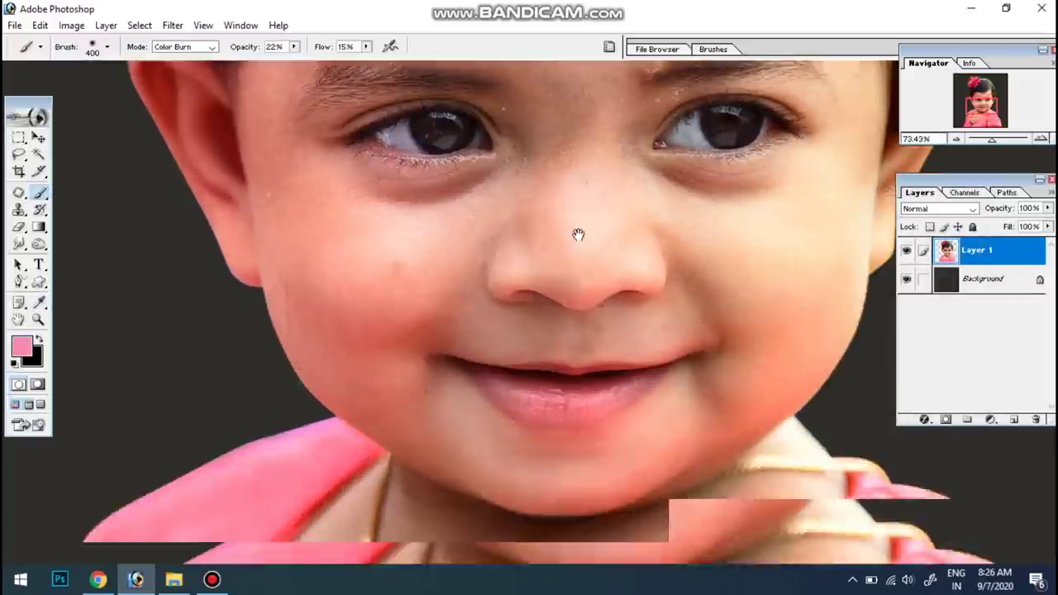
{"action": "left_click_drag", "start_coordinate": [984, 249], "coordinate": [1013, 419]}
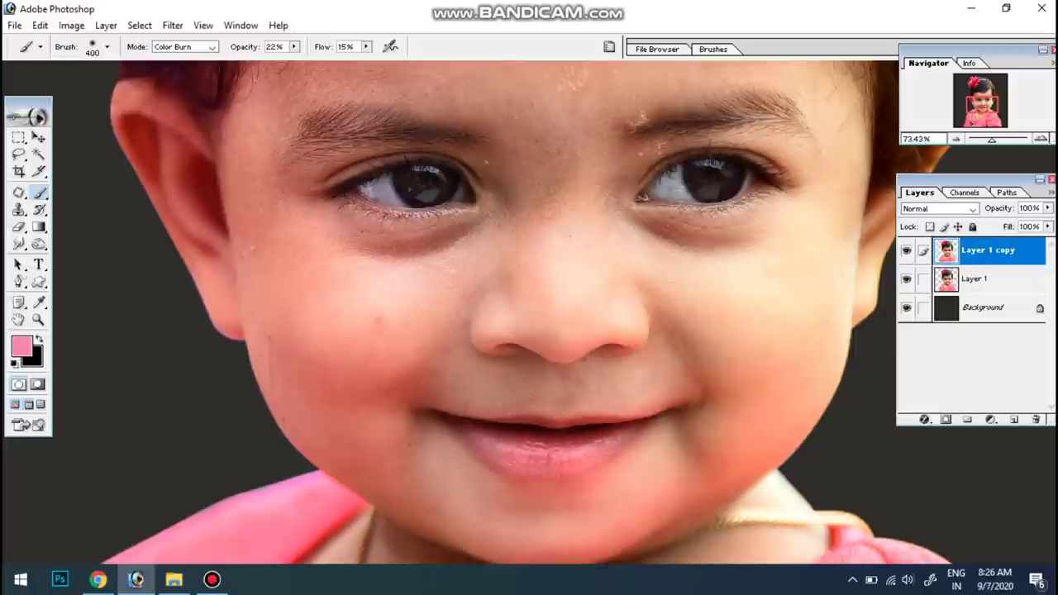
{"action": "left_click", "coordinate": [1013, 419]}
{"action": "key", "text": "r"}
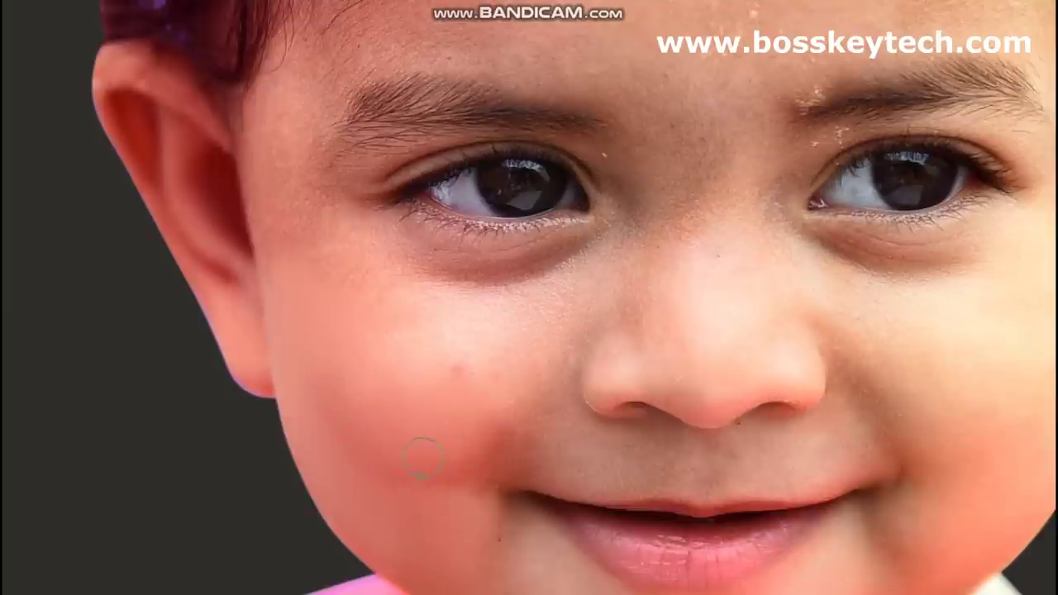
- Heal the small red cheek spot and smooth the cheek skin with a larger brush
{"action": "left_click", "coordinate": [465, 400]}
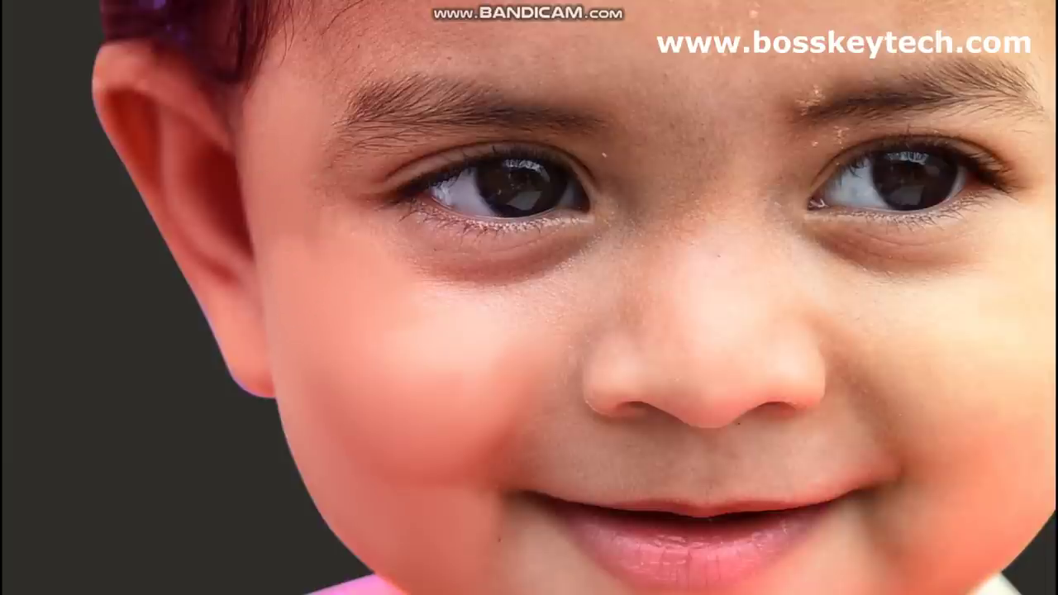
{"action": "scroll", "coordinate": [304, 103], "scroll_direction": "up", "scroll_amount": 5}
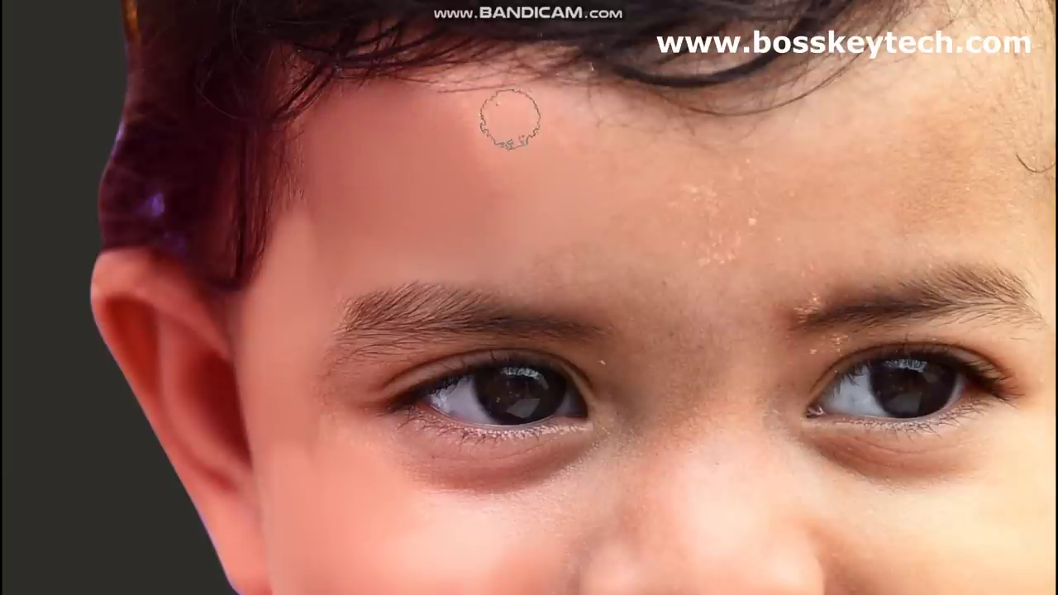
{"action": "key", "text": "bracketright"}
{"action": "key", "text": "bracketright"}
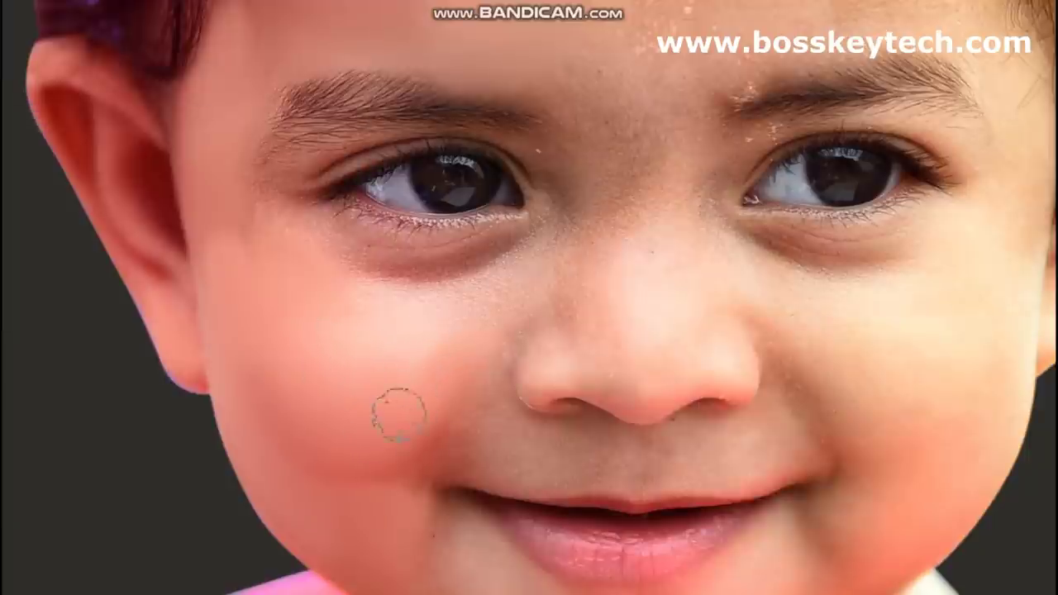
{"action": "key", "text": "bracketright"}
{"action": "key", "text": "bracketright"}
{"action": "key", "text": "bracketright"}
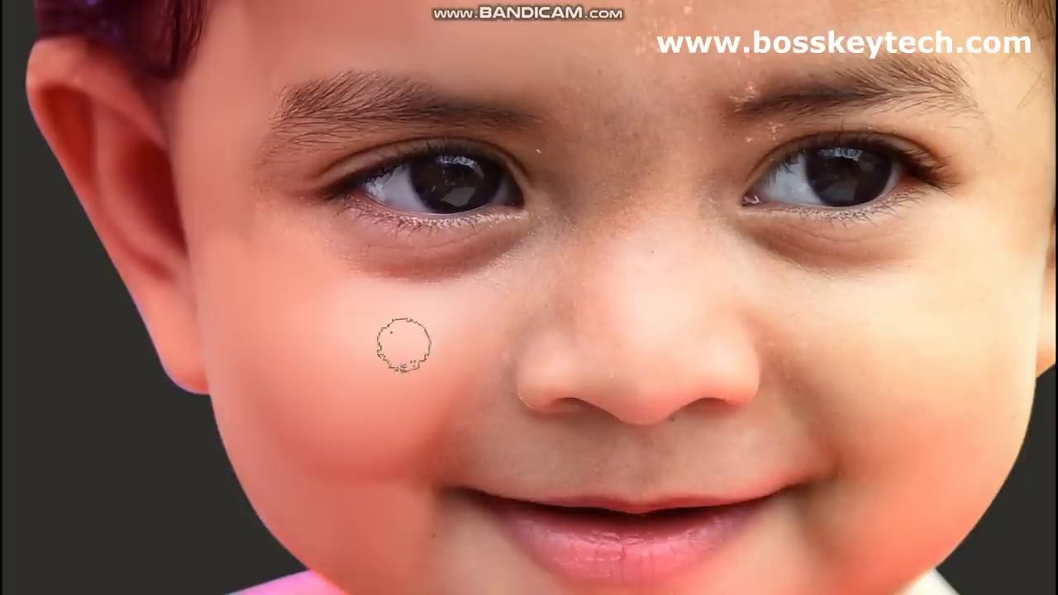
{"action": "left_click_drag", "start_coordinate": [404, 346], "coordinate": [347, 400]}
- Remove the light specks from the forehead
{"action": "left_click_drag", "start_coordinate": [425, 170], "coordinate": [355, 401]}
{"action": "mouse_move", "coordinate": [526, 280]}
{"action": "left_mouse_down"}
{"action": "mouse_move", "coordinate": [733, 235]}
{"action": "mouse_move", "coordinate": [738, 171]}
{"action": "left_mouse_up"}
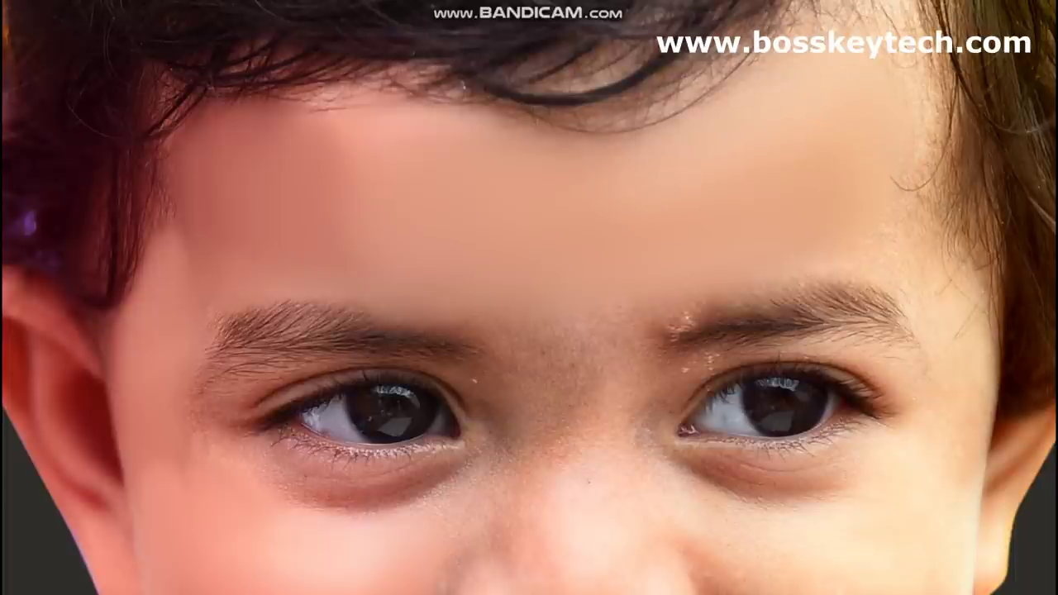
{"action": "key", "text": "ctrl+0"}
{"action": "key", "text": "ctrl+plus"}
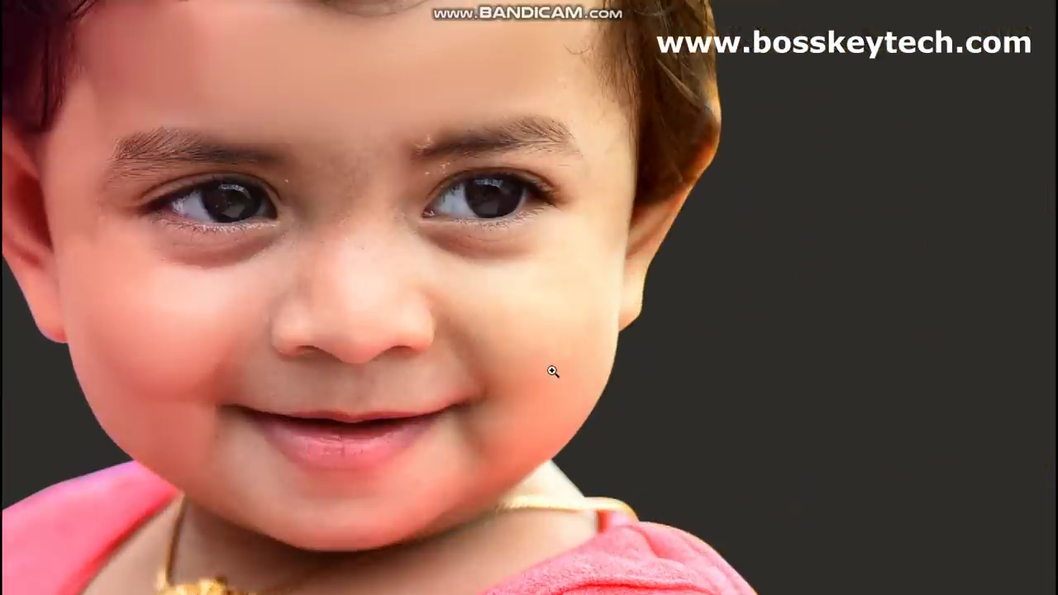
- Paint smooth skin from the cheek up to the nose and above the upper lip
{"action": "key", "text": "ctrl+plus"}
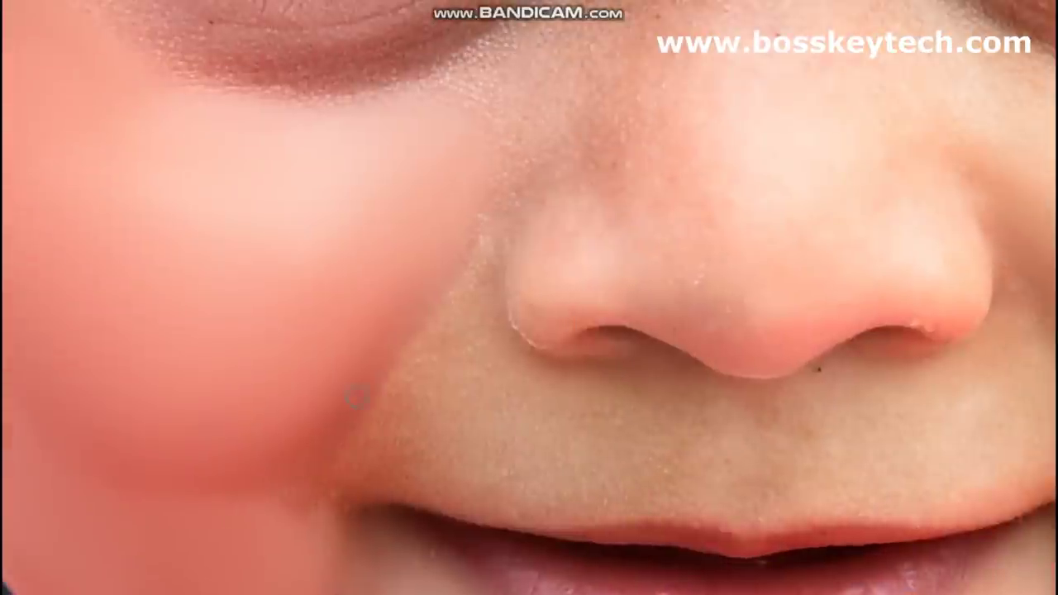
{"action": "mouse_move", "coordinate": [357, 398]}
{"action": "left_mouse_down"}
{"action": "mouse_move", "coordinate": [379, 340]}
{"action": "mouse_move", "coordinate": [460, 238]}
{"action": "left_mouse_up"}
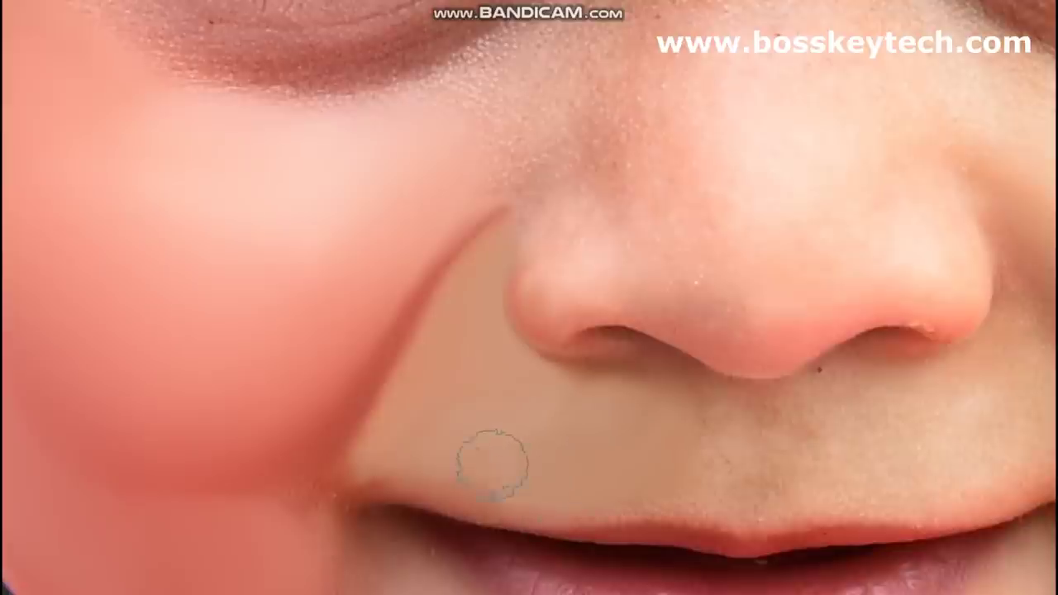
{"action": "key", "text": "bracketleft"}
{"action": "key", "text": "bracketleft"}
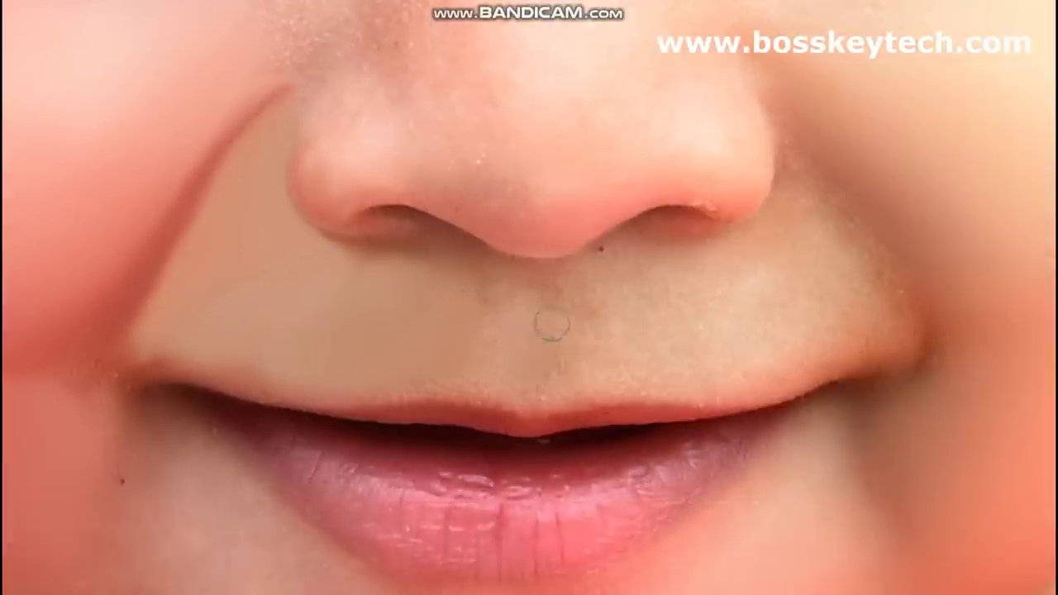
{"action": "left_click_drag", "start_coordinate": [516, 293], "coordinate": [525, 337]}
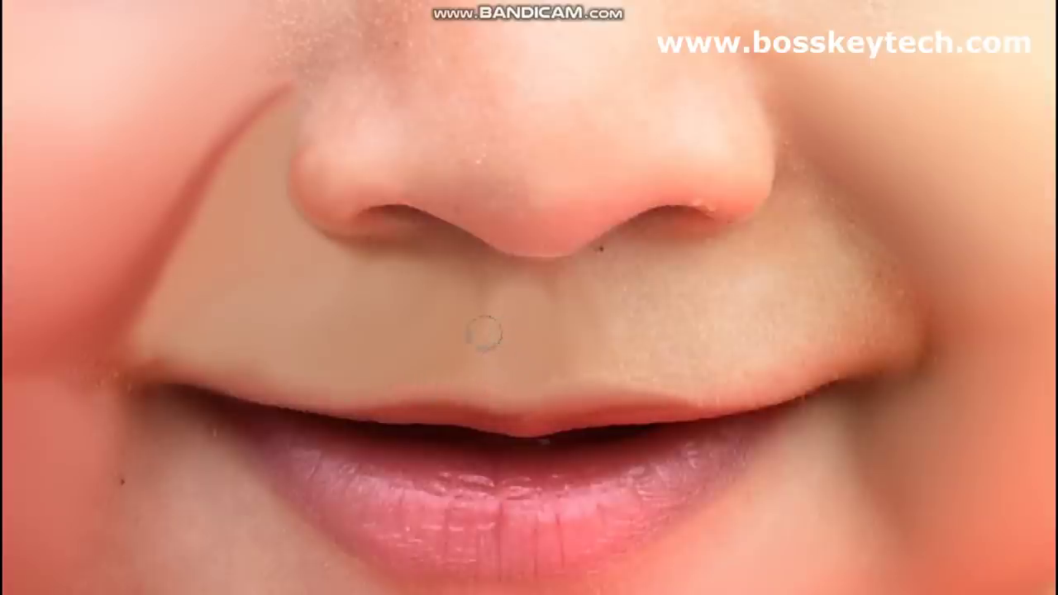
{"action": "key", "text": "bracketright"}
{"action": "key", "text": "bracketright"}
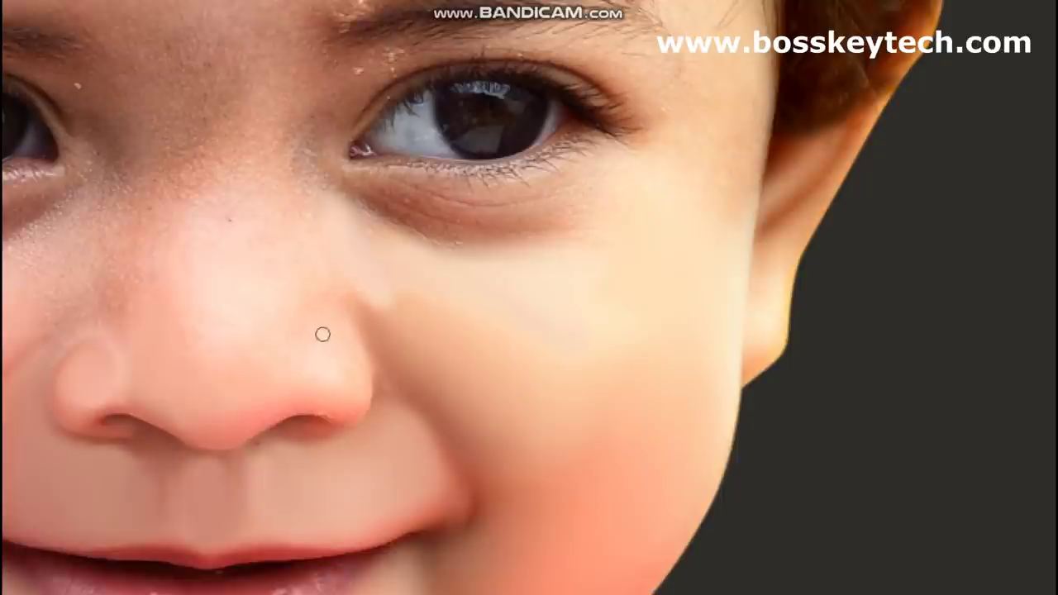
- Brighten and smooth the upper nose bridge and nose tip, resizing the brush
{"action": "key", "text": "bracketright"}
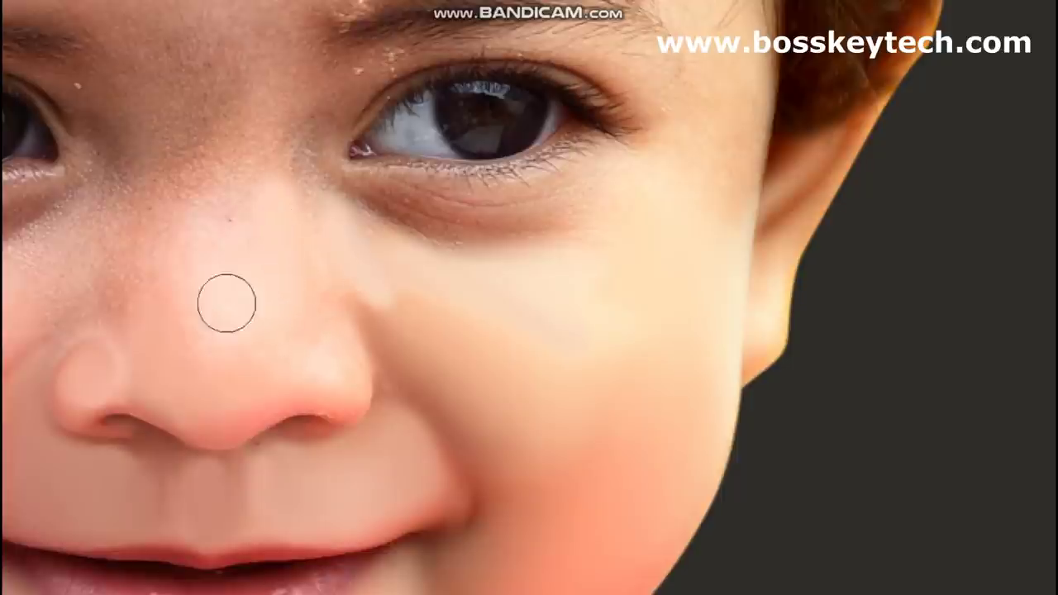
{"action": "left_click", "coordinate": [218, 191]}
{"action": "key", "text": "bracketleft"}
{"action": "key", "text": "bracketleft"}
{"action": "key", "text": "bracketleft"}
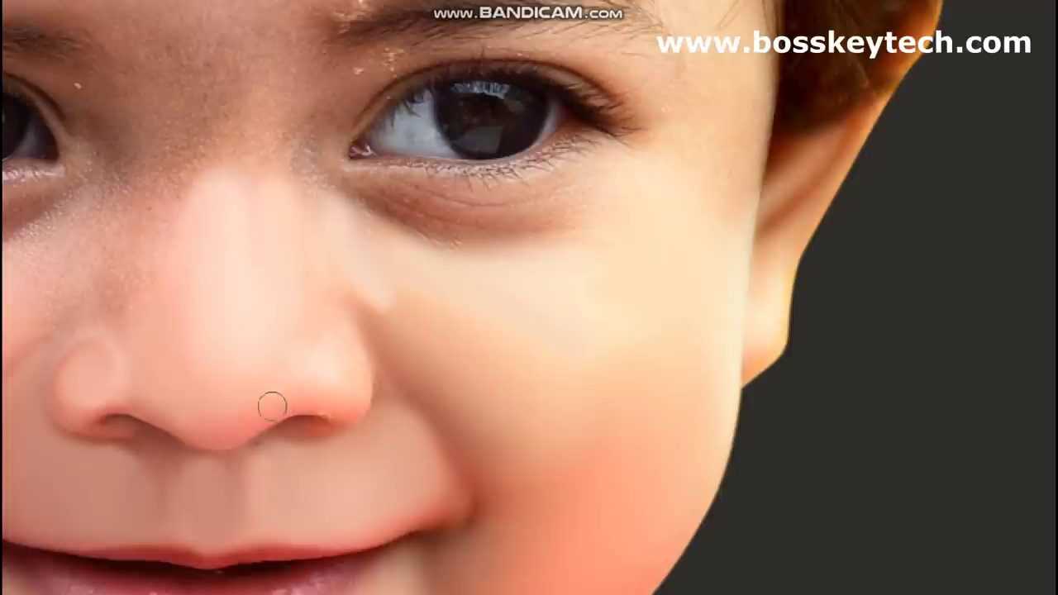
{"action": "key", "text": "bracketright"}
{"action": "key", "text": "bracketright"}
{"action": "key", "text": "bracketright"}
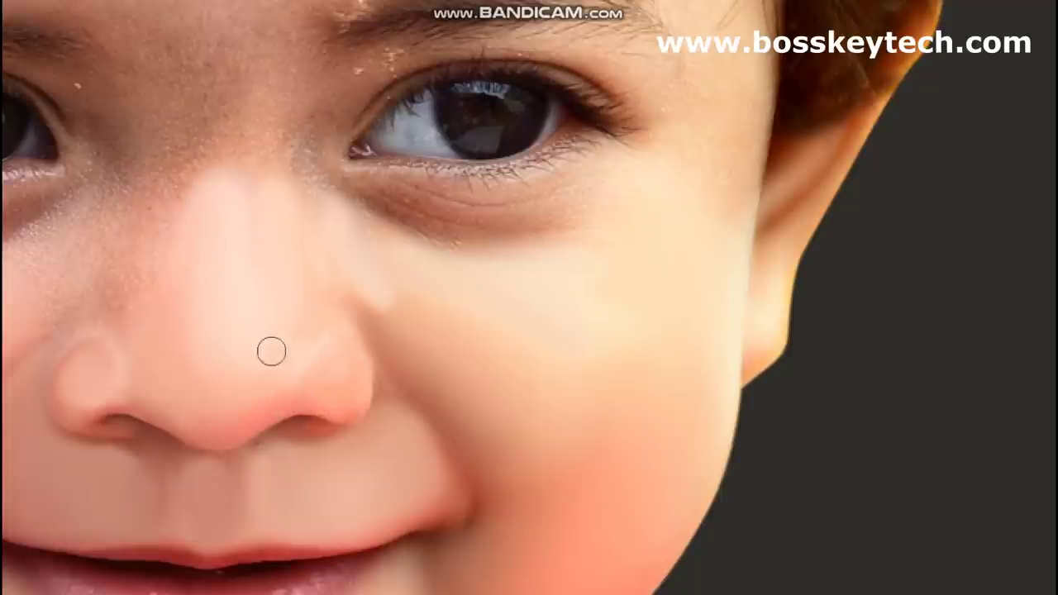
{"action": "key", "text": "bracketright"}
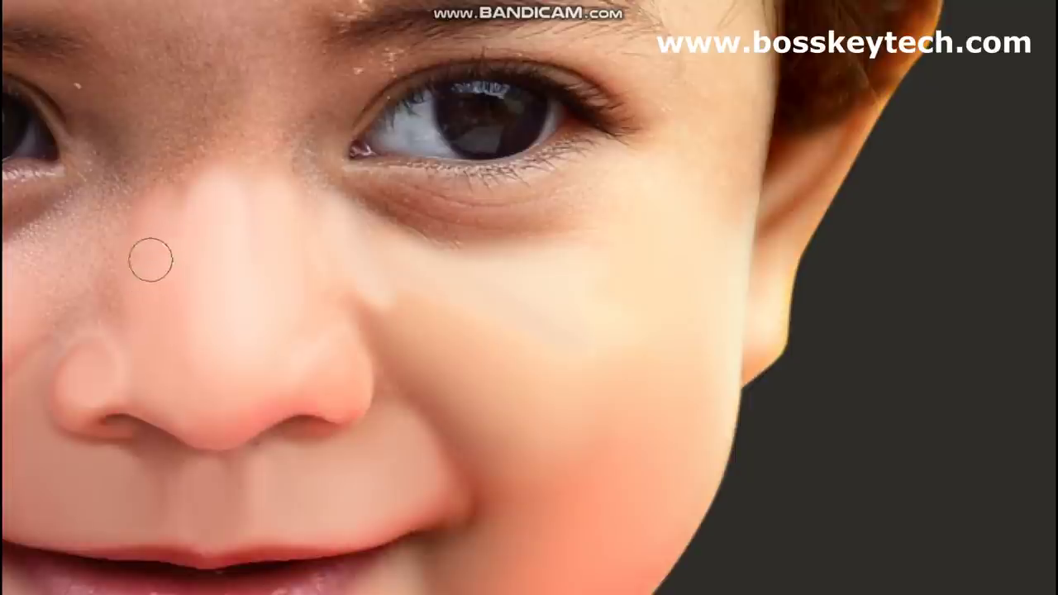
- Smooth and lighten the cheek below the left eye
{"action": "scroll", "coordinate": [329, 308], "scroll_direction": "left", "scroll_amount": 3}
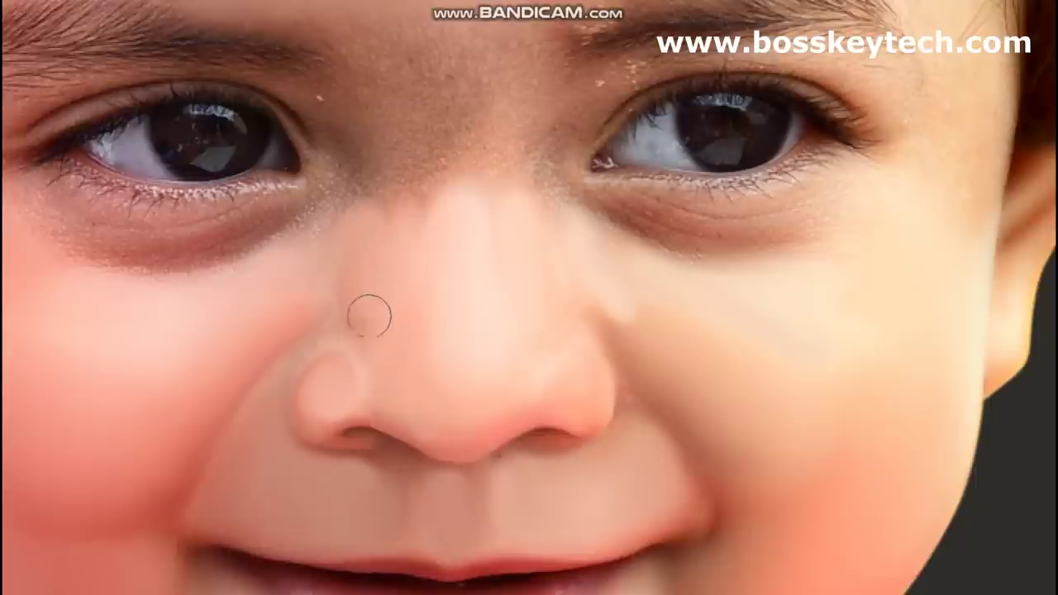
{"action": "scroll", "coordinate": [364, 286], "scroll_direction": "up", "scroll_amount": 2}
{"action": "scroll", "coordinate": [321, 401], "scroll_direction": "down", "scroll_amount": 1}
{"action": "scroll", "coordinate": [240, 302], "scroll_direction": "left", "scroll_amount": 4}
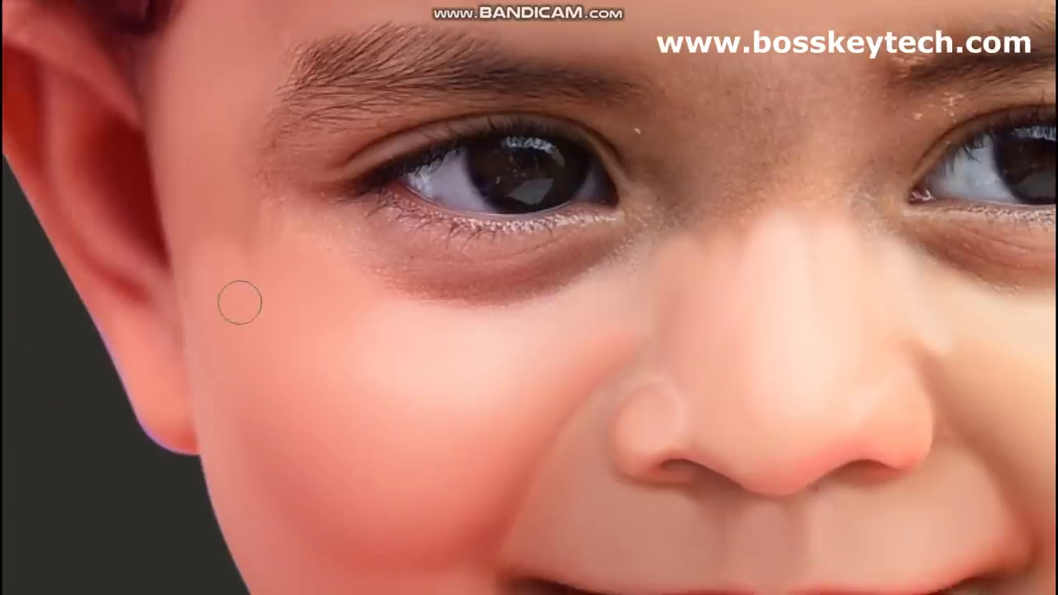
{"action": "left_click_drag", "start_coordinate": [325, 302], "coordinate": [451, 370]}
{"action": "scroll", "coordinate": [380, 378], "scroll_direction": "down", "scroll_amount": 5}
{"action": "scroll", "coordinate": [380, 379], "scroll_direction": "right", "scroll_amount": 3}
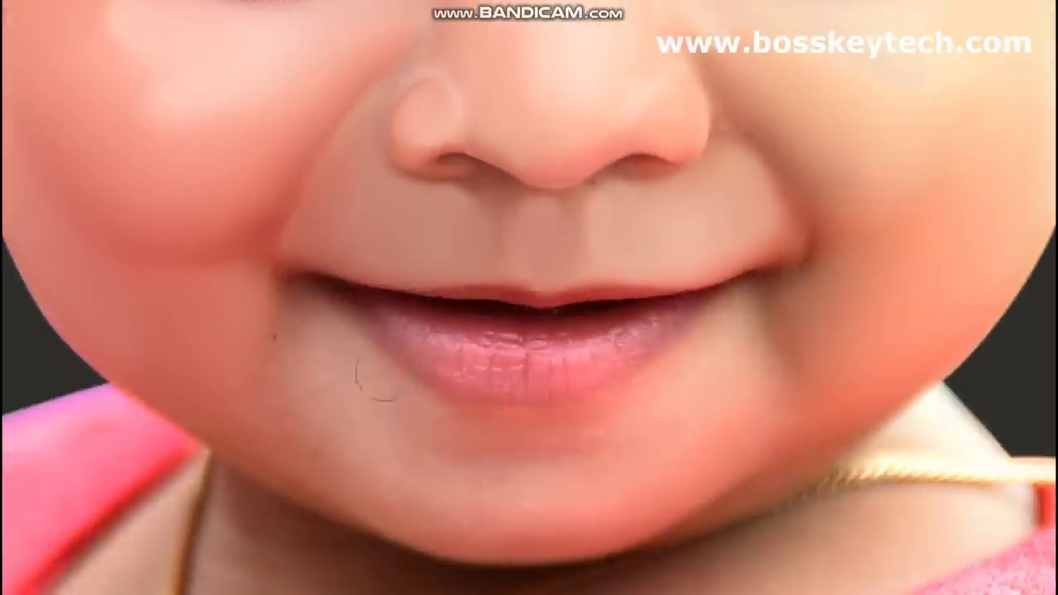
{"action": "scroll", "coordinate": [448, 480], "scroll_direction": "down", "scroll_amount": 1}
{"action": "scroll", "coordinate": [462, 487], "scroll_direction": "right", "scroll_amount": 1}
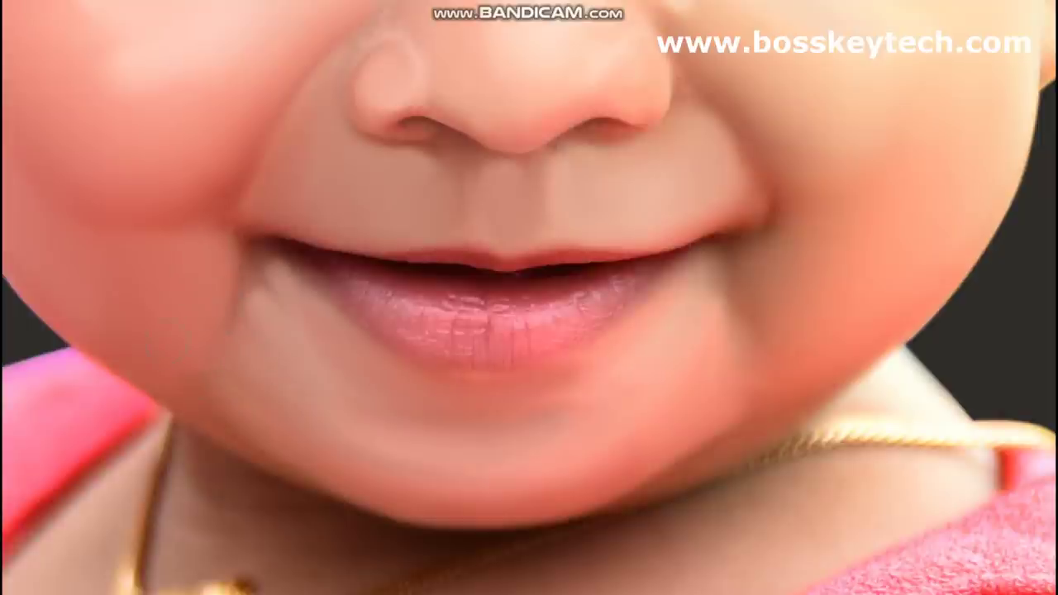
- Paint a lighter smooth band along the other cheek and the forehead near the hairline
{"action": "left_click_drag", "start_coordinate": [187, 238], "coordinate": [257, 312]}
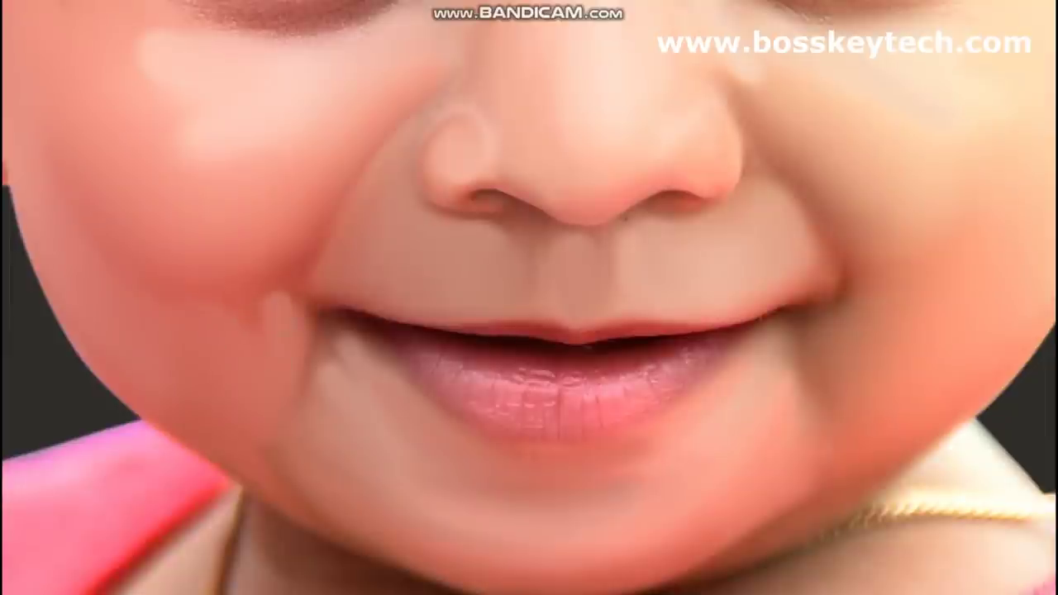
{"action": "left_click_drag", "start_coordinate": [212, 310], "coordinate": [269, 428]}
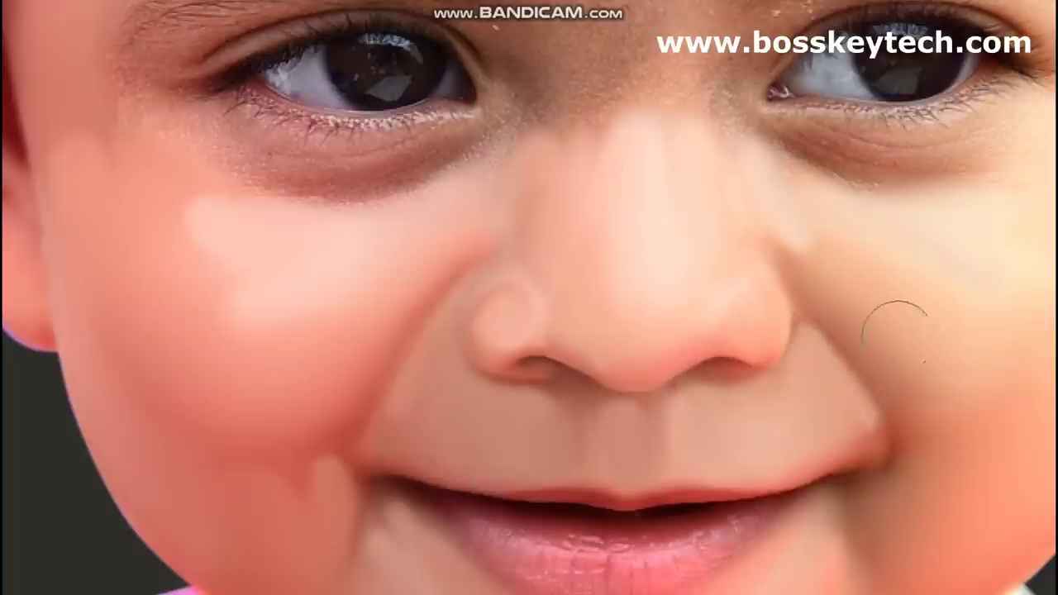
{"action": "scroll", "coordinate": [562, 215], "scroll_direction": "down", "scroll_amount": 2}
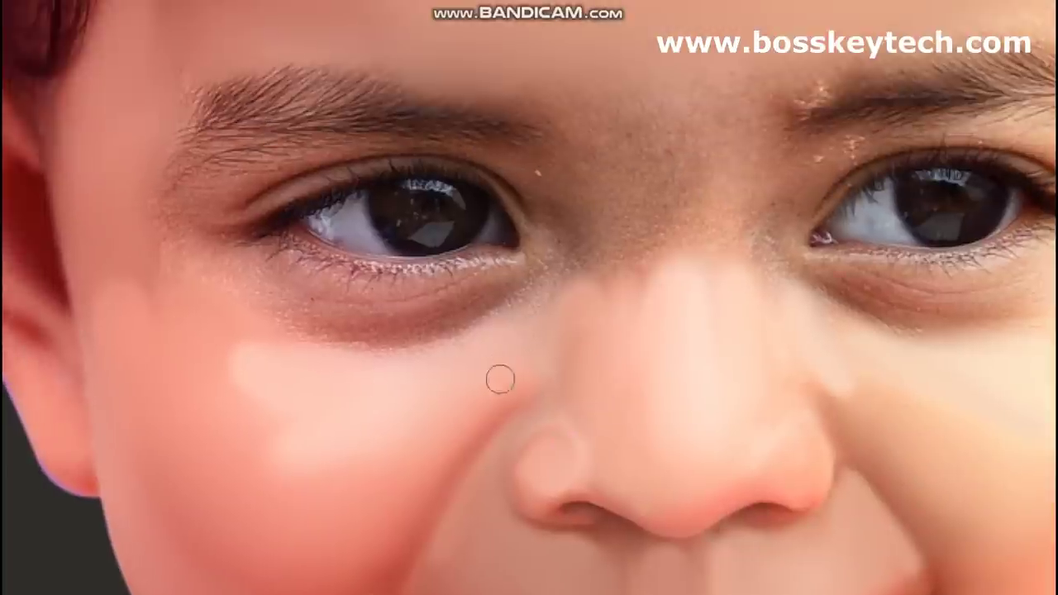
{"action": "scroll", "coordinate": [472, 350], "scroll_direction": "up", "scroll_amount": 3}
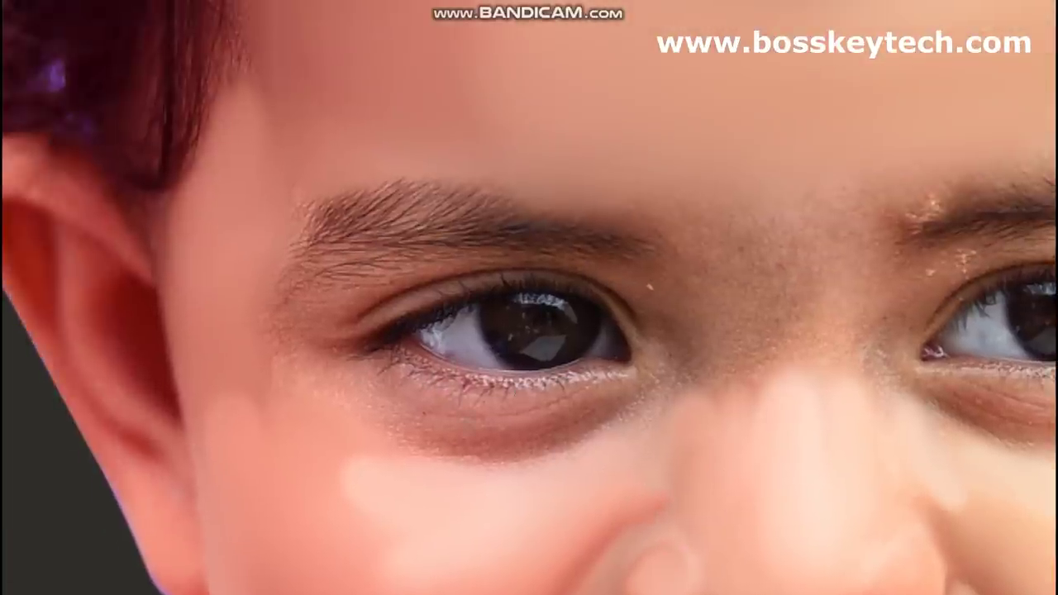
{"action": "left_click_drag", "start_coordinate": [700, 290], "coordinate": [438, 292]}
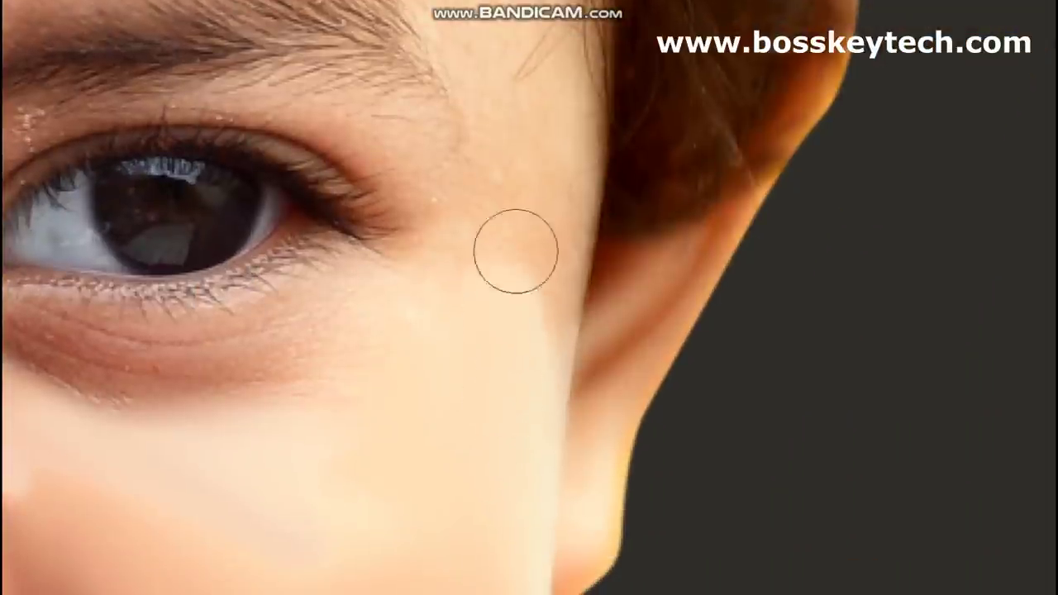
{"action": "left_click_drag", "start_coordinate": [505, 389], "coordinate": [547, 157]}
{"action": "scroll", "coordinate": [504, 240], "scroll_direction": "up", "scroll_amount": 3}
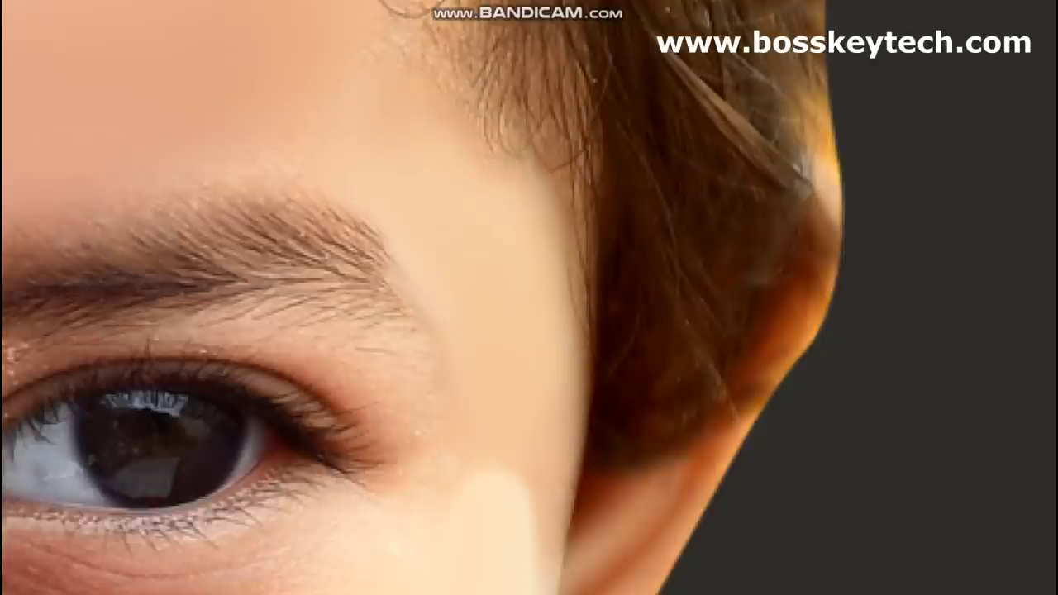
{"action": "left_click_drag", "start_coordinate": [485, 200], "coordinate": [527, 169]}
- Draw a freehand selection enclosing both eyes and eyebrows
{"action": "scroll", "coordinate": [463, 165], "scroll_direction": "up", "scroll_amount": 2}
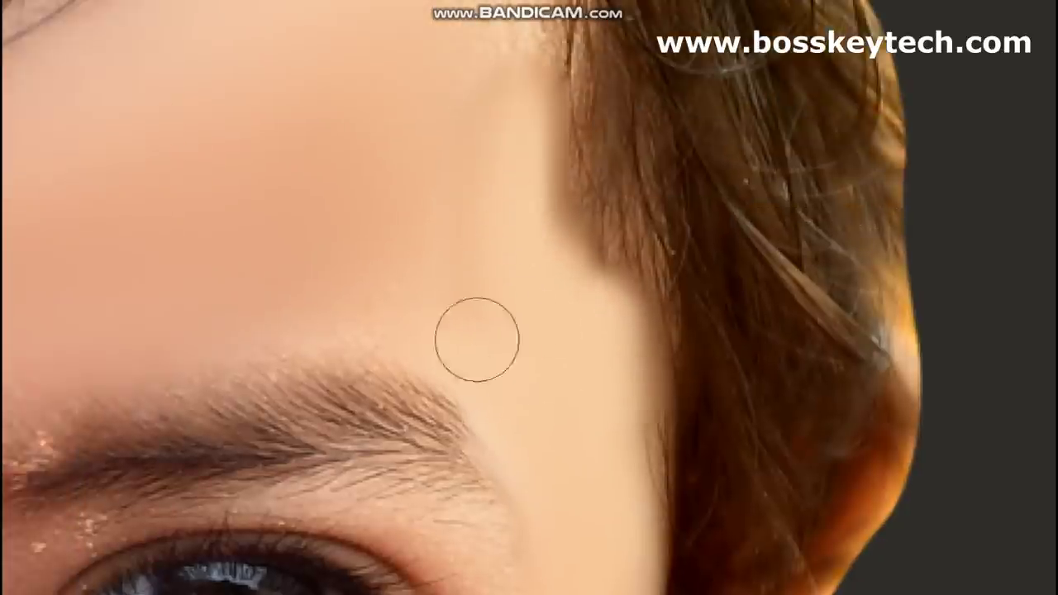
{"action": "scroll", "coordinate": [508, 293], "scroll_direction": "up", "scroll_amount": 1}
{"action": "scroll", "coordinate": [504, 268], "scroll_direction": "down", "scroll_amount": 1}
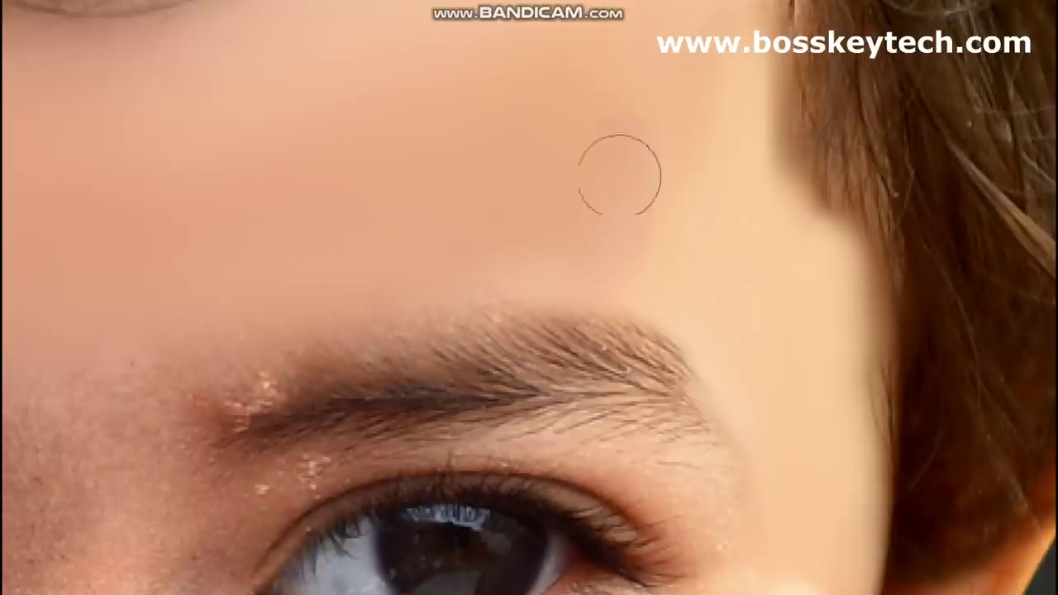
{"action": "scroll", "coordinate": [564, 207], "scroll_direction": "down", "scroll_amount": 2}
{"action": "scroll", "coordinate": [363, 359], "scroll_direction": "up", "scroll_amount": 1}
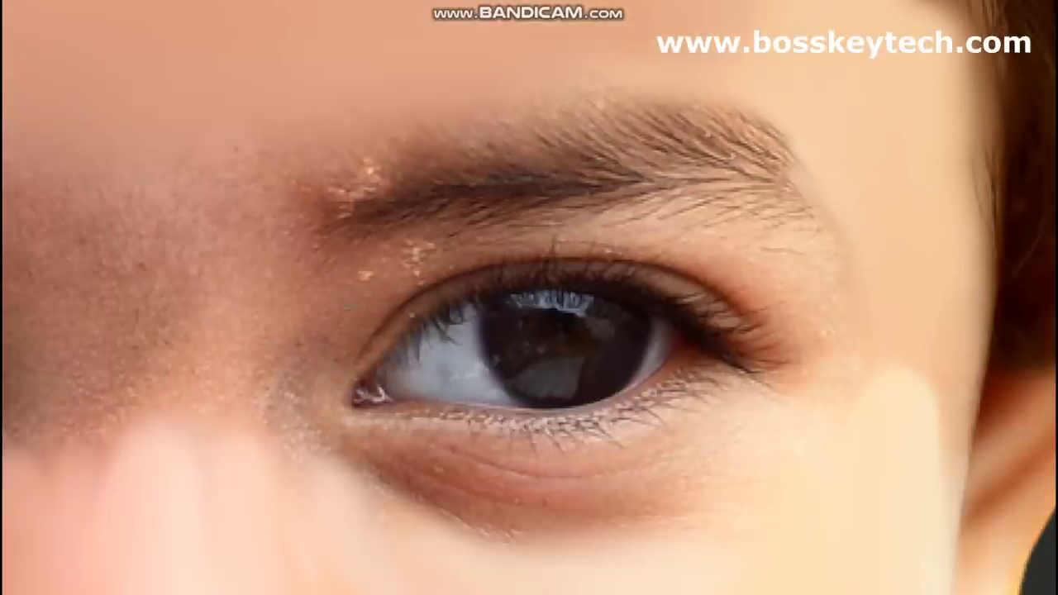
{"action": "scroll", "coordinate": [366, 314], "scroll_direction": "down", "scroll_amount": 3}
{"action": "scroll", "coordinate": [553, 366], "scroll_direction": "up", "scroll_amount": 2}
{"action": "left_click_drag", "start_coordinate": [202, 226], "coordinate": [236, 223]}
{"action": "right_click", "coordinate": [413, 253]}
{"action": "left_click", "coordinate": [506, 294]}
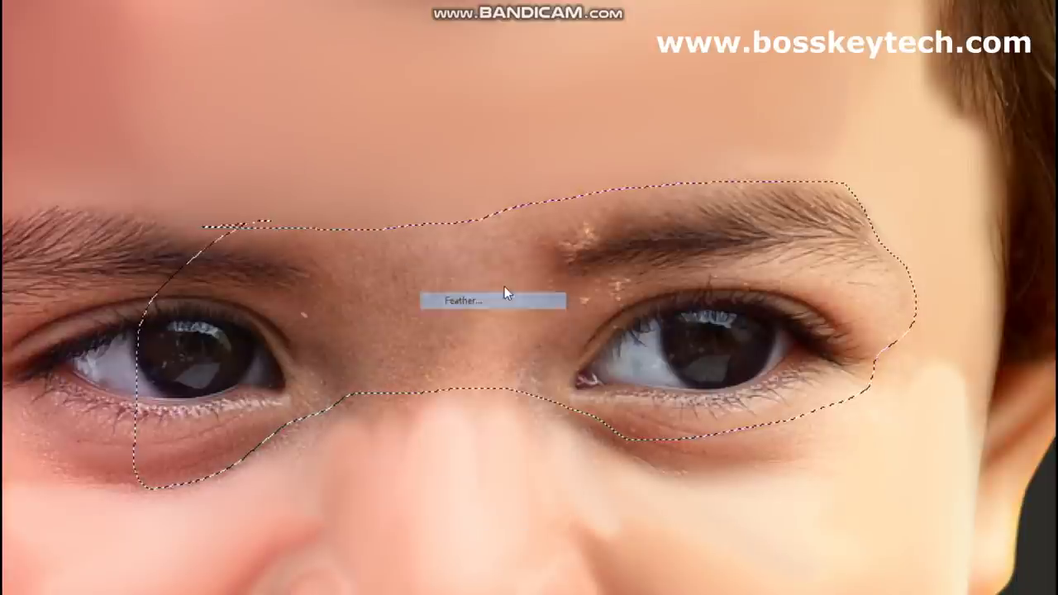
- Lift the eye area with Curves, raising the RGB curve and adjusting the Red channel
{"action": "key", "text": "ctrl+m"}
{"action": "left_click_drag", "start_coordinate": [885, 252], "coordinate": [885, 249]}
{"action": "left_click", "coordinate": [892, 175]}
{"action": "left_click", "coordinate": [876, 205]}
{"action": "left_click", "coordinate": [824, 322]}
{"action": "left_click", "coordinate": [1003, 182]}
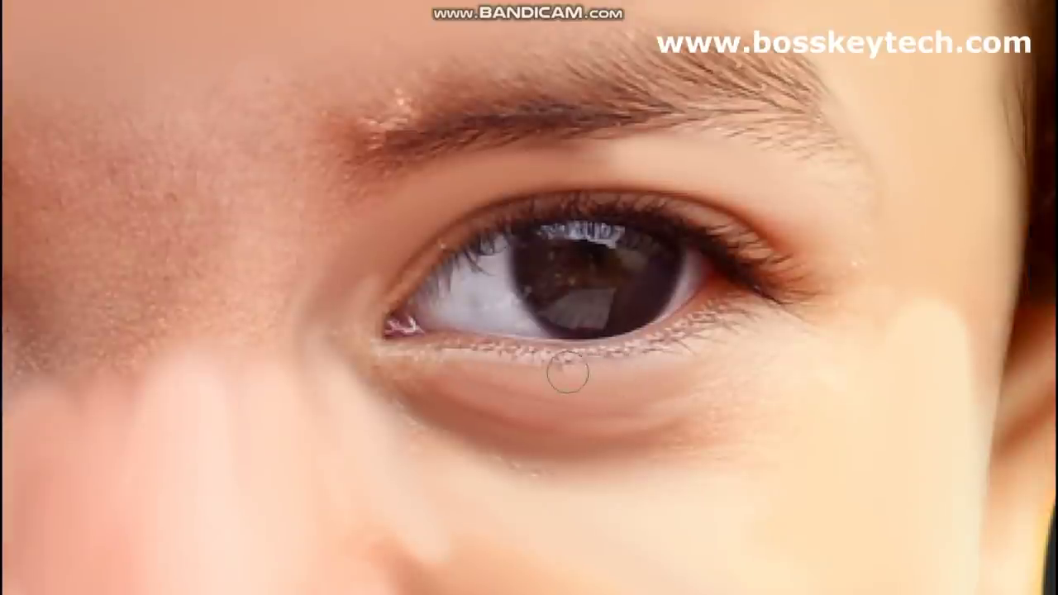
- Smooth the skin under the outer eye corner and blend the lower-lid lashes into the skin
{"action": "left_click_drag", "start_coordinate": [713, 372], "coordinate": [673, 380]}
{"action": "left_click_drag", "start_coordinate": [715, 413], "coordinate": [671, 430]}
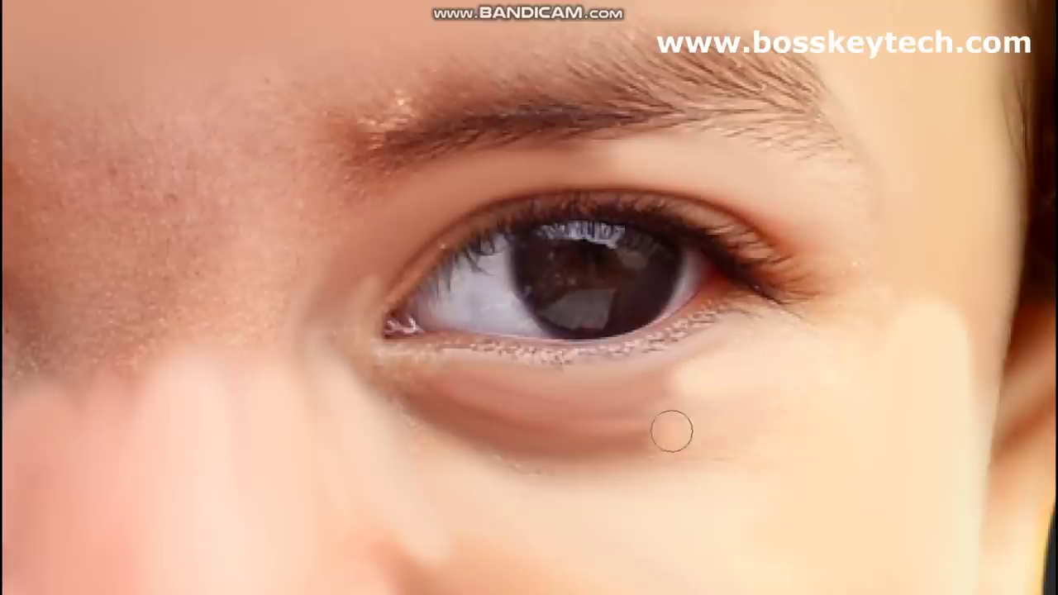
{"action": "key", "text": "ctrl+z"}
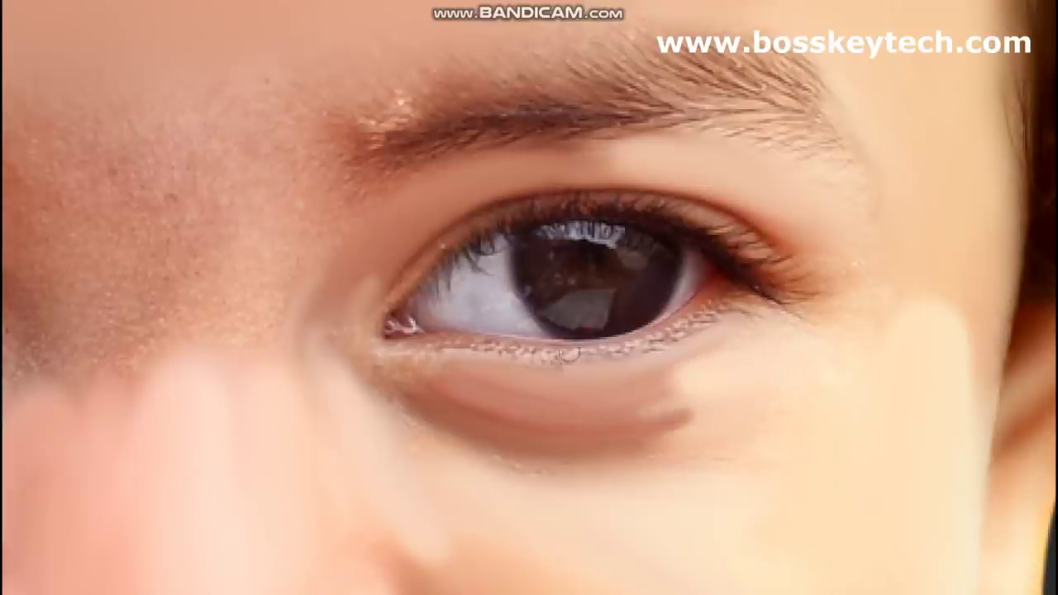
{"action": "scroll", "coordinate": [477, 318], "scroll_direction": "up", "scroll_amount": 2}
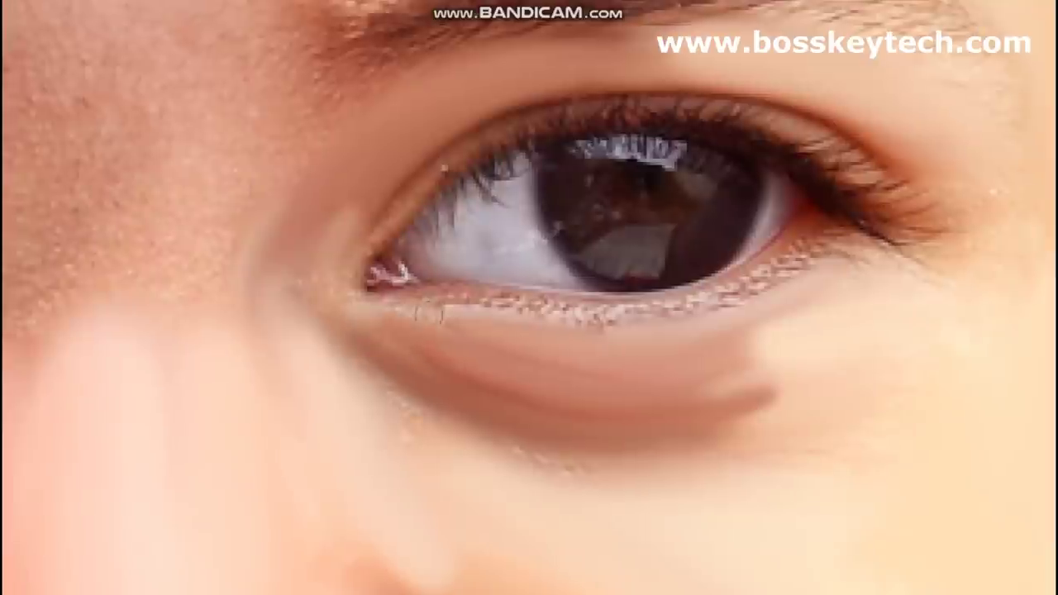
{"action": "mouse_move", "coordinate": [435, 306]}
{"action": "left_mouse_down"}
{"action": "mouse_move", "coordinate": [750, 309]}
{"action": "mouse_move", "coordinate": [589, 311]}
{"action": "left_mouse_up"}
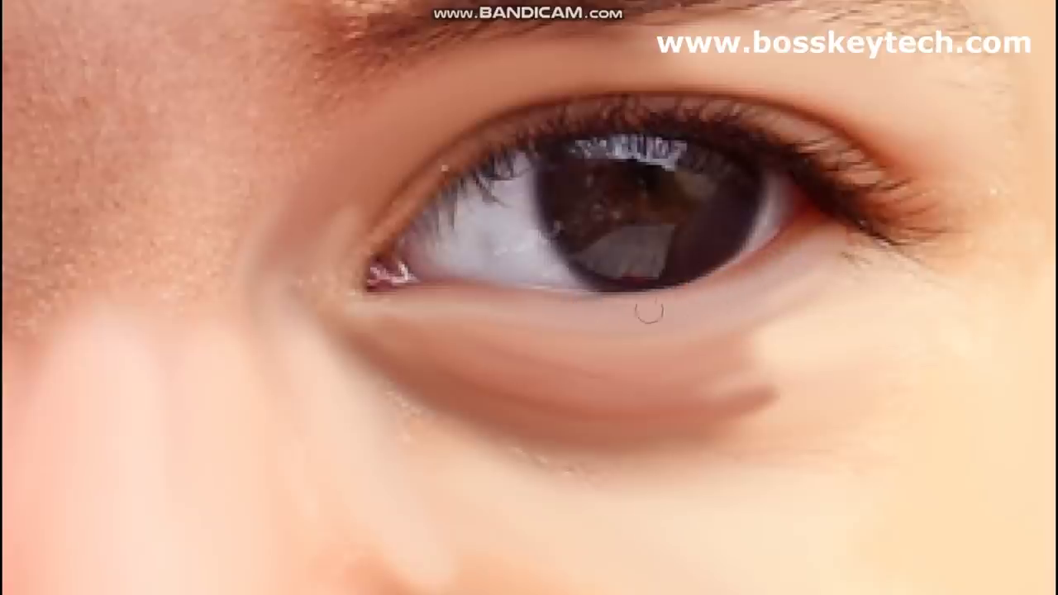
- Blend the upper lashes into a dark line and soften the under-lid skin and outer corner tail
{"action": "left_click_drag", "start_coordinate": [323, 287], "coordinate": [700, 114]}
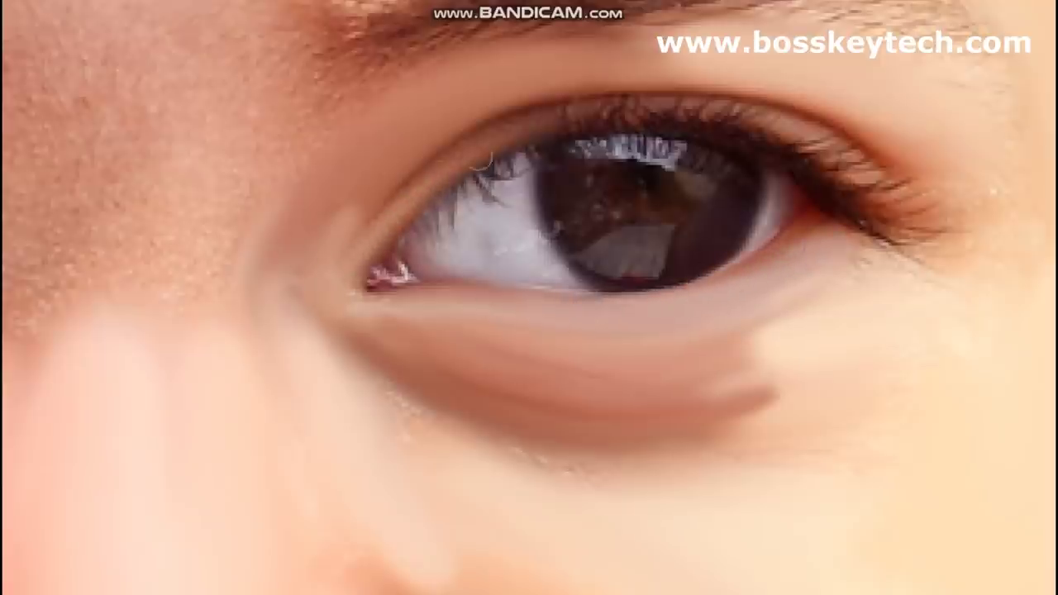
{"action": "mouse_move", "coordinate": [715, 114]}
{"action": "left_mouse_down"}
{"action": "mouse_move", "coordinate": [860, 184]}
{"action": "mouse_move", "coordinate": [855, 206]}
{"action": "mouse_move", "coordinate": [930, 222]}
{"action": "left_mouse_up"}
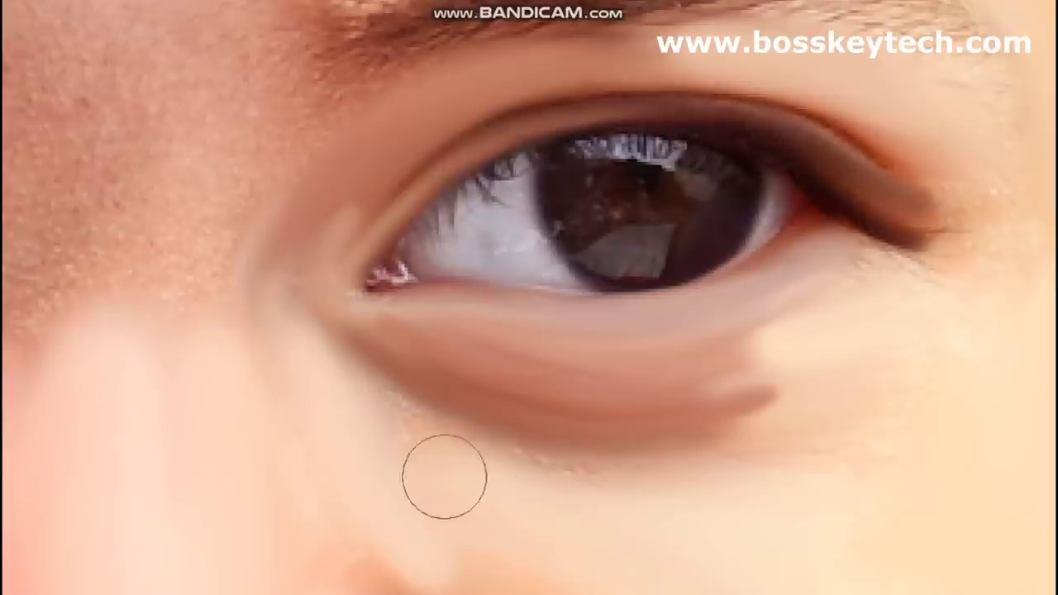
{"action": "mouse_move", "coordinate": [425, 449]}
{"action": "left_mouse_down"}
{"action": "mouse_move", "coordinate": [565, 507]}
{"action": "mouse_move", "coordinate": [798, 471]}
{"action": "mouse_move", "coordinate": [668, 496]}
{"action": "left_mouse_up"}
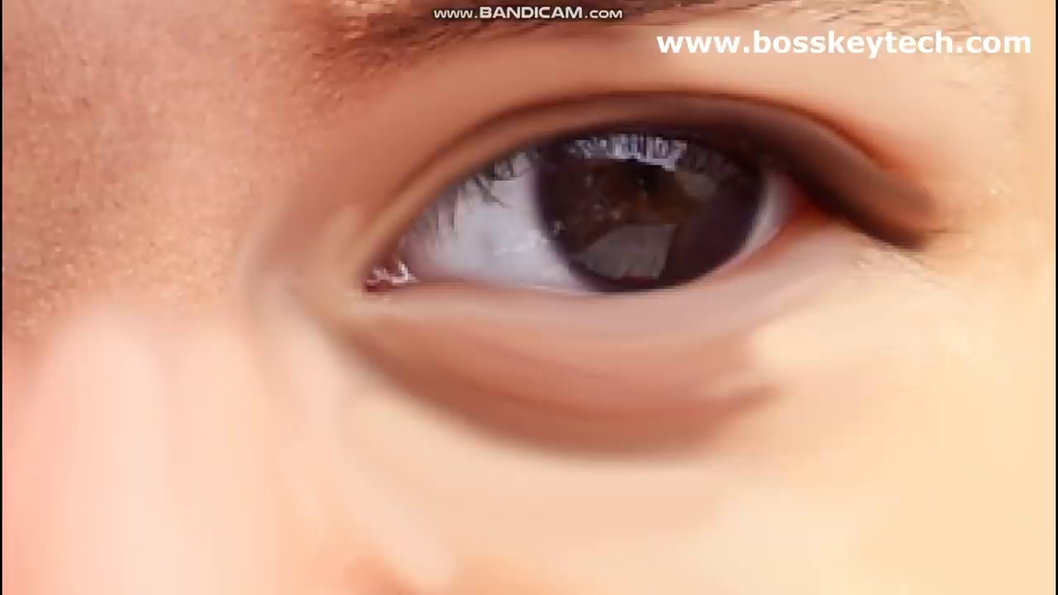
{"action": "key", "text": "bracketleft"}
{"action": "key", "text": "bracketleft"}
{"action": "key", "text": "bracketleft"}
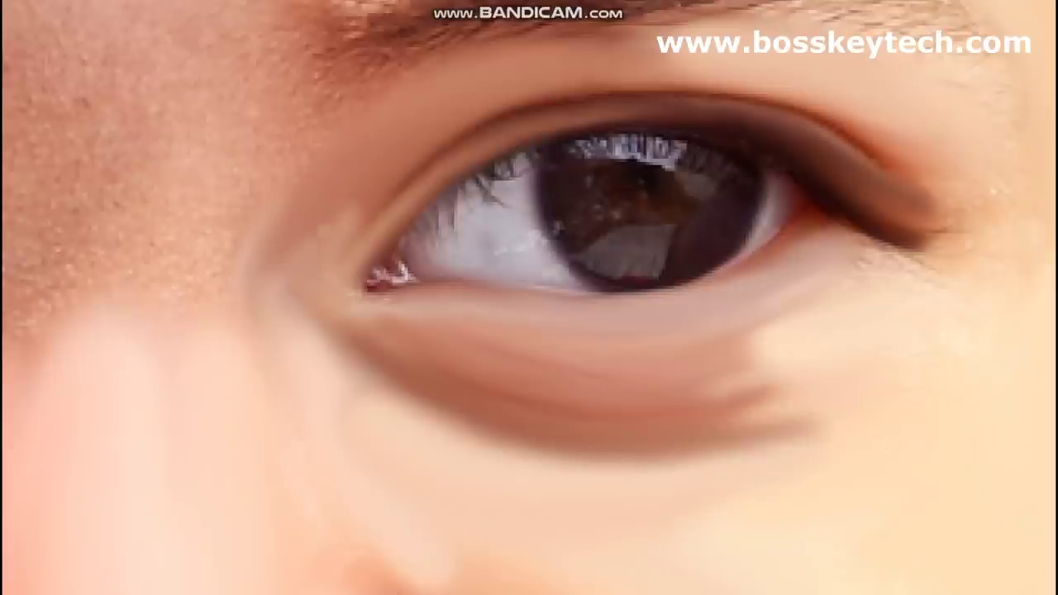
{"action": "key", "text": "bracketright"}
{"action": "key", "text": "bracketright"}
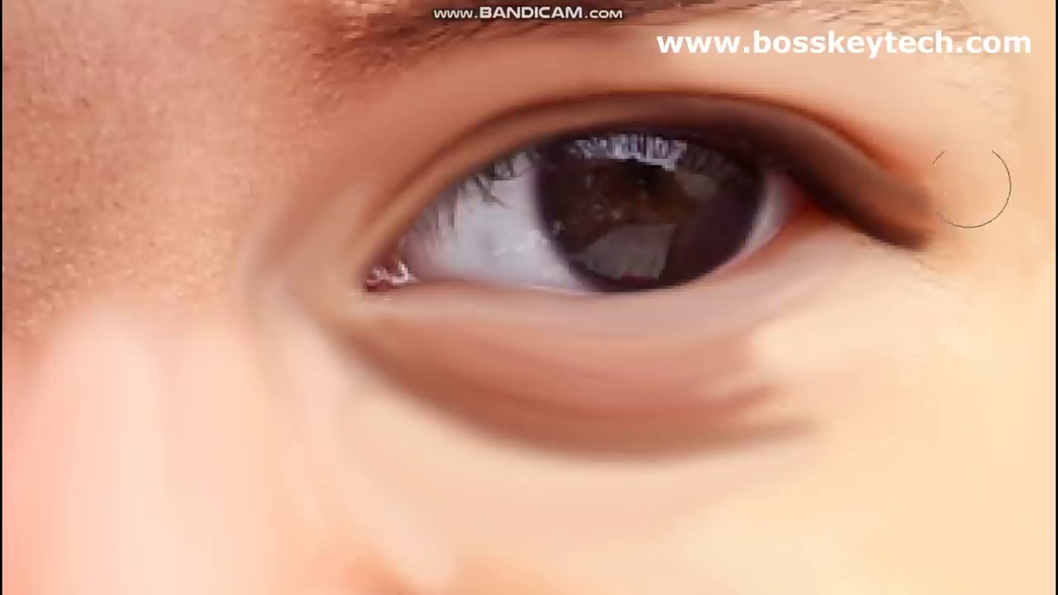
{"action": "left_click_drag", "start_coordinate": [973, 229], "coordinate": [957, 281]}
- Smear the lower-lid shadow into the skin, paint out lashes over the eye white, and darken the iris edge
{"action": "key", "text": "bracketleft"}
{"action": "key", "text": "bracketleft"}
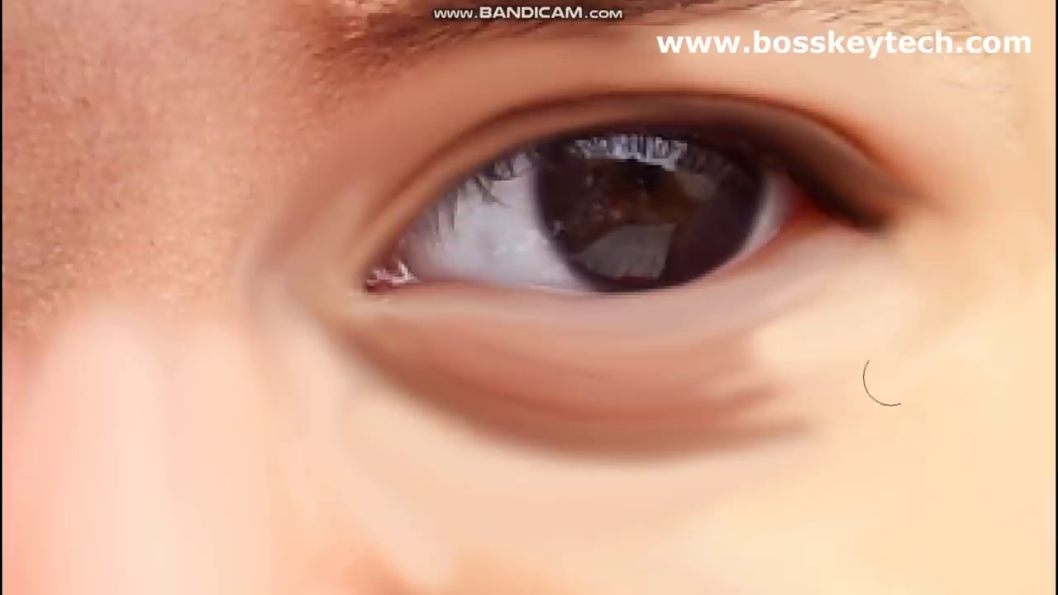
{"action": "left_click_drag", "start_coordinate": [727, 363], "coordinate": [838, 350]}
{"action": "mouse_move", "coordinate": [735, 331]}
{"action": "left_mouse_down"}
{"action": "mouse_move", "coordinate": [826, 292]}
{"action": "mouse_move", "coordinate": [885, 301]}
{"action": "left_mouse_up"}
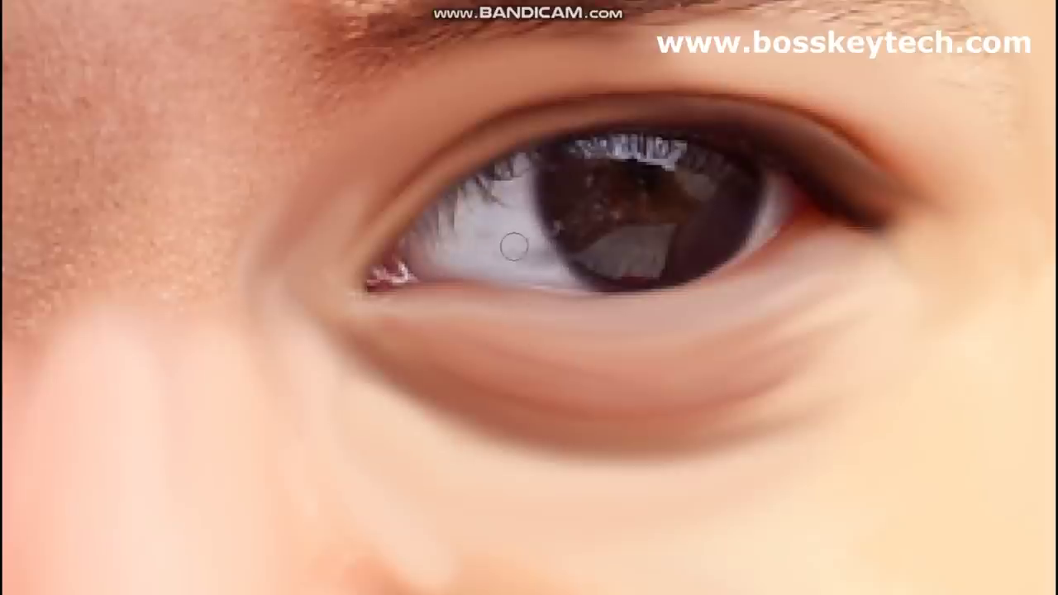
{"action": "mouse_move", "coordinate": [503, 262]}
{"action": "left_mouse_down"}
{"action": "mouse_move", "coordinate": [467, 207]}
{"action": "mouse_move", "coordinate": [472, 229]}
{"action": "mouse_move", "coordinate": [456, 224]}
{"action": "mouse_move", "coordinate": [504, 169]}
{"action": "mouse_move", "coordinate": [603, 201]}
{"action": "mouse_move", "coordinate": [570, 199]}
{"action": "mouse_move", "coordinate": [609, 250]}
{"action": "mouse_move", "coordinate": [645, 236]}
{"action": "mouse_move", "coordinate": [648, 192]}
{"action": "mouse_move", "coordinate": [697, 182]}
{"action": "mouse_move", "coordinate": [738, 205]}
{"action": "left_mouse_up"}
{"action": "mouse_move", "coordinate": [580, 269]}
{"action": "left_mouse_down"}
{"action": "mouse_move", "coordinate": [544, 263]}
{"action": "mouse_move", "coordinate": [547, 214]}
{"action": "left_mouse_up"}
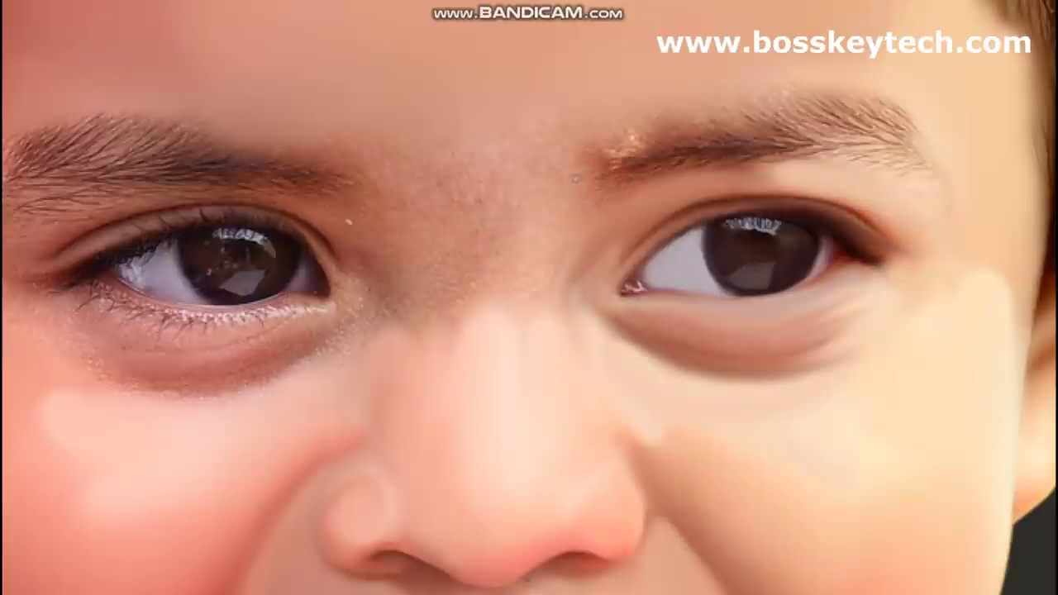
- With a larger brush, smooth the skin on the nose bridge and at the eye's inner corner
{"action": "key", "text": "bracketright"}
{"action": "key", "text": "bracketright"}
{"action": "key", "text": "bracketright"}
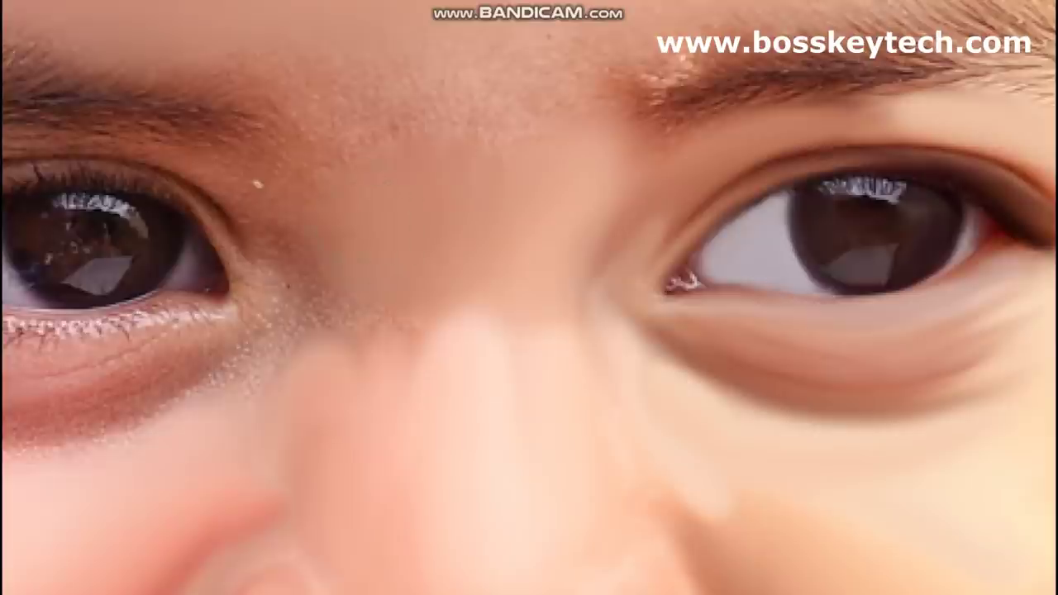
{"action": "left_click_drag", "start_coordinate": [487, 237], "coordinate": [456, 335]}
{"action": "left_click", "coordinate": [547, 346]}
{"action": "left_click", "coordinate": [266, 262]}
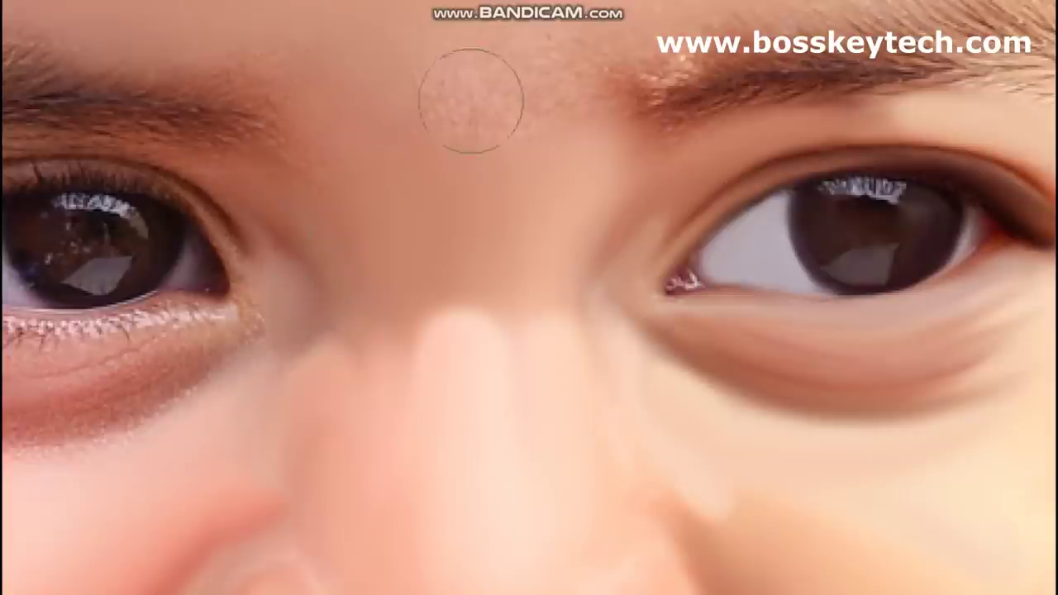
- Soften the wrinkles, reddish marks and lash marks along and below the left eye's lower lid
{"action": "left_click_drag", "start_coordinate": [450, 285], "coordinate": [748, 286]}
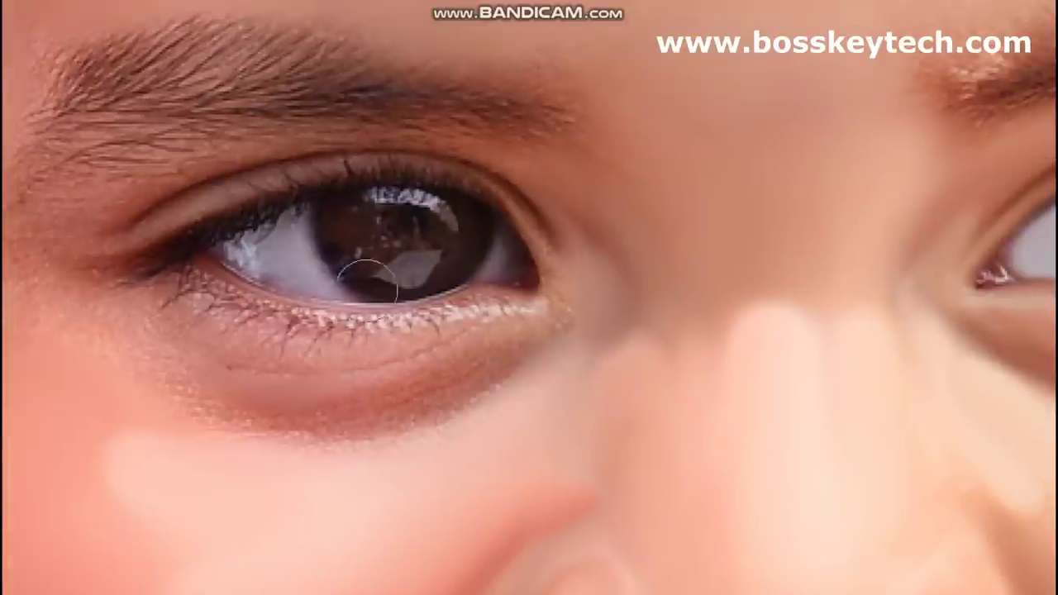
{"action": "mouse_move", "coordinate": [294, 337]}
{"action": "left_mouse_down"}
{"action": "mouse_move", "coordinate": [215, 309]}
{"action": "mouse_move", "coordinate": [297, 324]}
{"action": "left_mouse_up"}
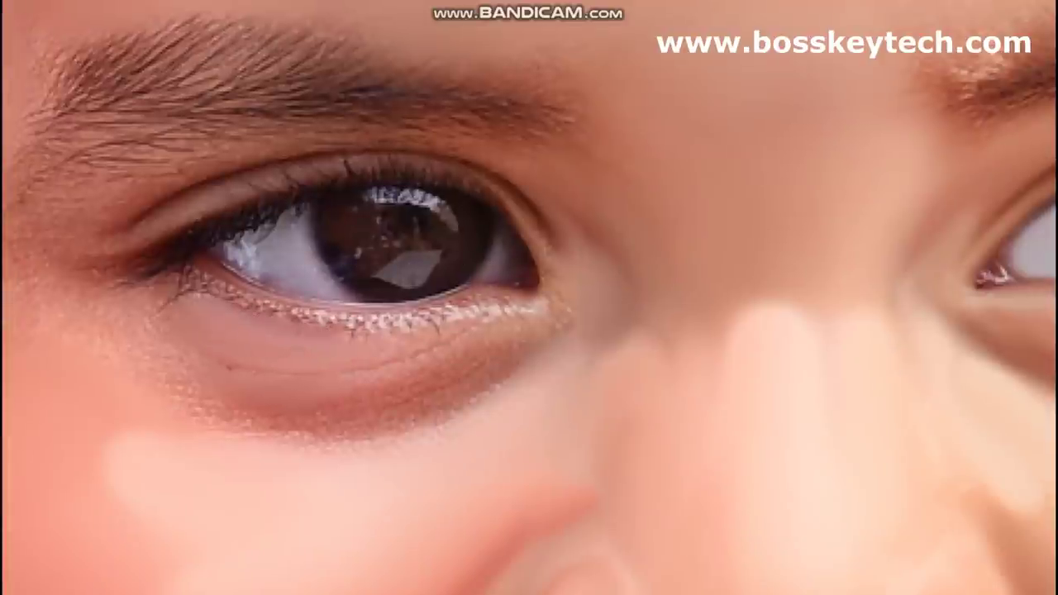
{"action": "left_click_drag", "start_coordinate": [173, 282], "coordinate": [219, 306]}
{"action": "left_click_drag", "start_coordinate": [140, 347], "coordinate": [232, 405]}
{"action": "left_click_drag", "start_coordinate": [409, 327], "coordinate": [362, 353]}
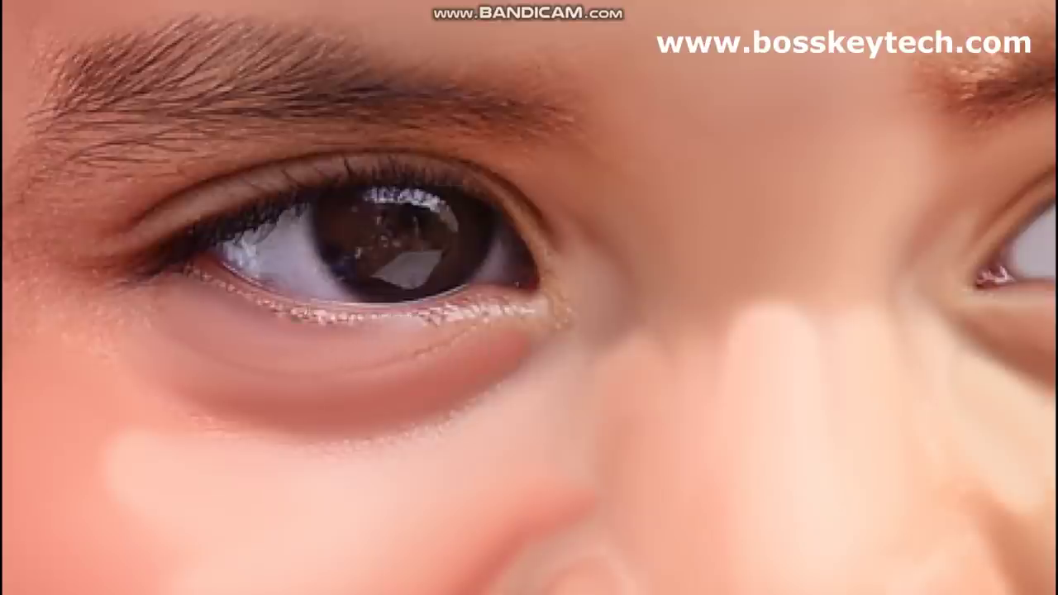
{"action": "left_click_drag", "start_coordinate": [227, 298], "coordinate": [426, 317]}
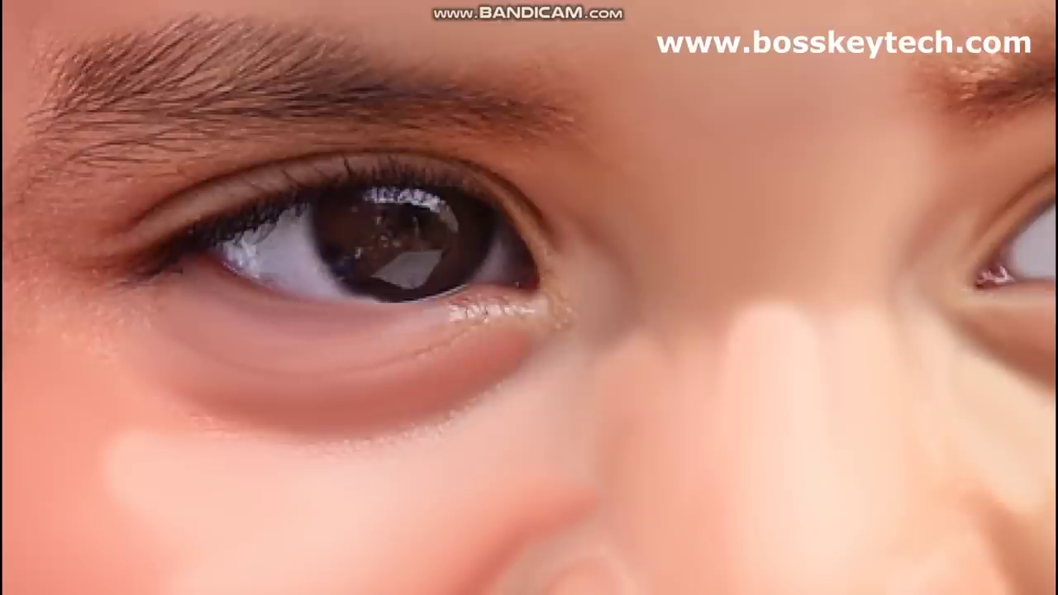
{"action": "mouse_move", "coordinate": [498, 315]}
{"action": "left_mouse_down"}
{"action": "mouse_move", "coordinate": [409, 313]}
{"action": "mouse_move", "coordinate": [537, 310]}
{"action": "left_mouse_up"}
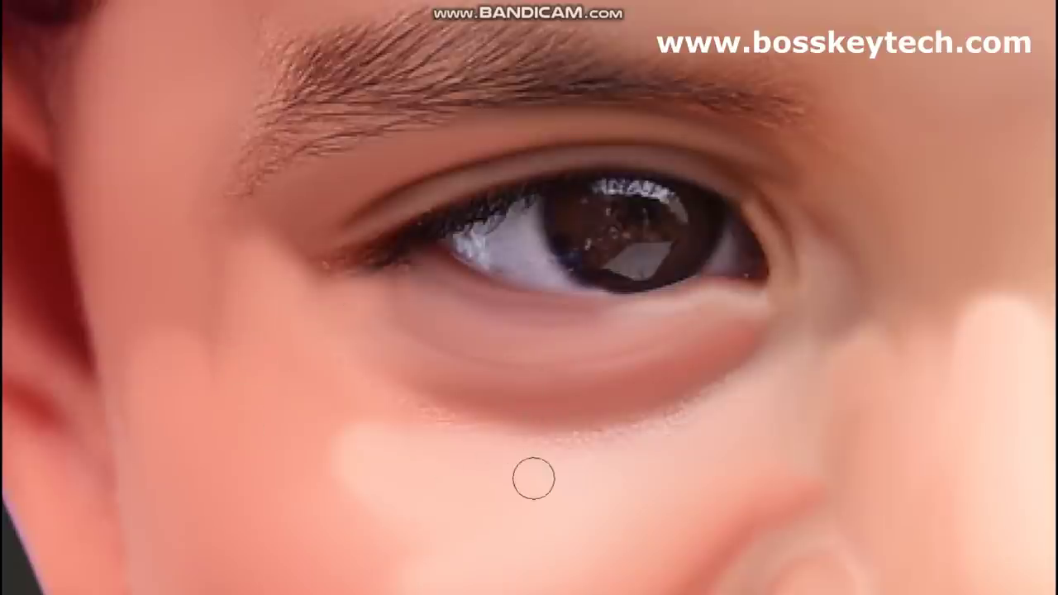
- Paint a lighter tone under the eyelid and smudge the eyebrow hairs into soft strokes
{"action": "mouse_move", "coordinate": [581, 449]}
{"action": "left_mouse_down"}
{"action": "mouse_move", "coordinate": [533, 454]}
{"action": "mouse_move", "coordinate": [372, 390]}
{"action": "mouse_move", "coordinate": [696, 411]}
{"action": "mouse_move", "coordinate": [554, 477]}
{"action": "mouse_move", "coordinate": [371, 498]}
{"action": "left_mouse_up"}
{"action": "key", "text": "ctrl+0"}
{"action": "key", "text": "ctrl+plus"}
{"action": "key", "text": "ctrl+plus"}
{"action": "key", "text": "ctrl+plus"}
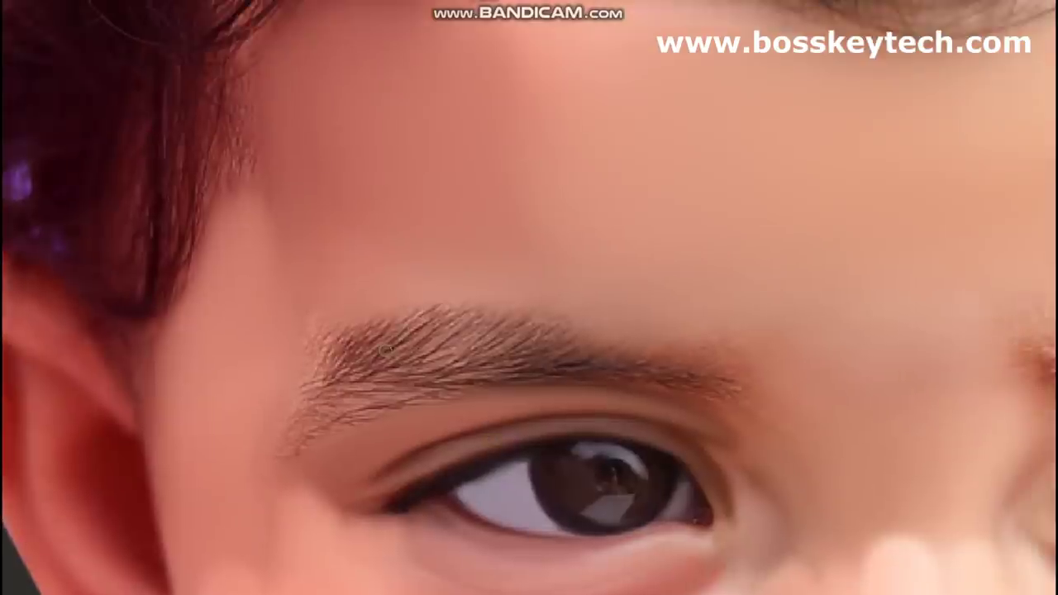
{"action": "left_click_drag", "start_coordinate": [314, 434], "coordinate": [628, 339]}
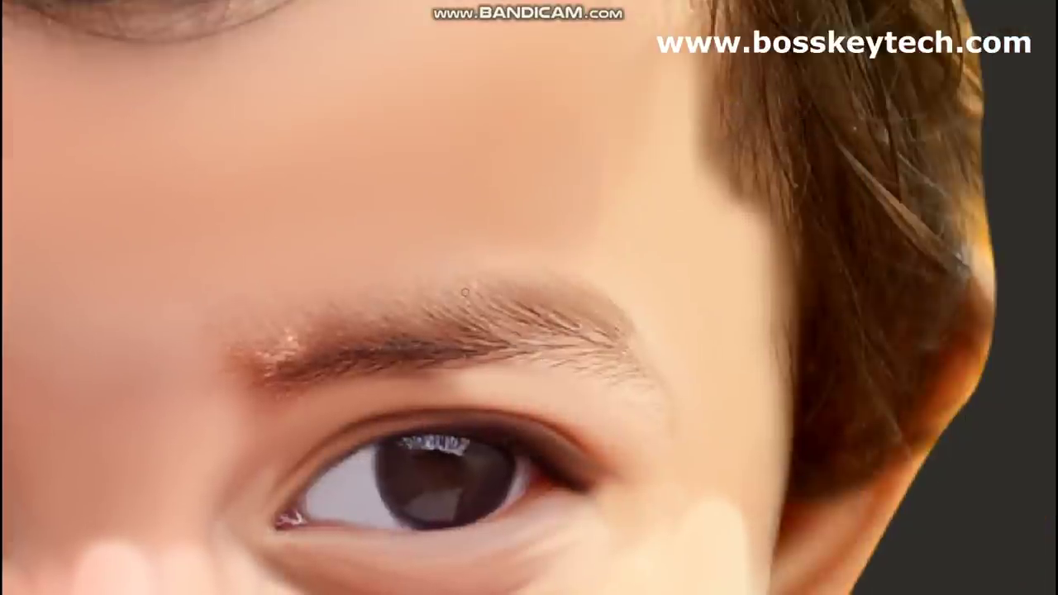
{"action": "left_click_drag", "start_coordinate": [465, 292], "coordinate": [514, 276]}
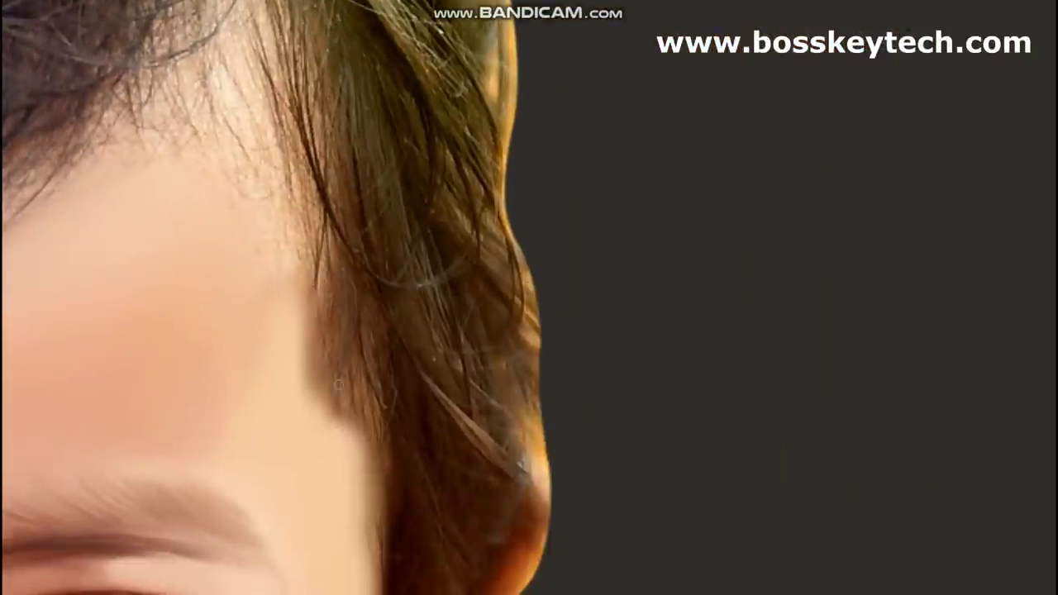
- Paint hair strands down over the hairline edge of the skin
{"action": "mouse_move", "coordinate": [322, 347]}
{"action": "left_mouse_down"}
{"action": "mouse_move", "coordinate": [323, 463]}
{"action": "mouse_move", "coordinate": [351, 476]}
{"action": "left_mouse_up"}
{"action": "left_click_drag", "start_coordinate": [347, 405], "coordinate": [385, 586]}
{"action": "left_click_drag", "start_coordinate": [304, 232], "coordinate": [309, 462]}
{"action": "left_click_drag", "start_coordinate": [317, 339], "coordinate": [327, 498]}
{"action": "left_click_drag", "start_coordinate": [334, 386], "coordinate": [340, 467]}
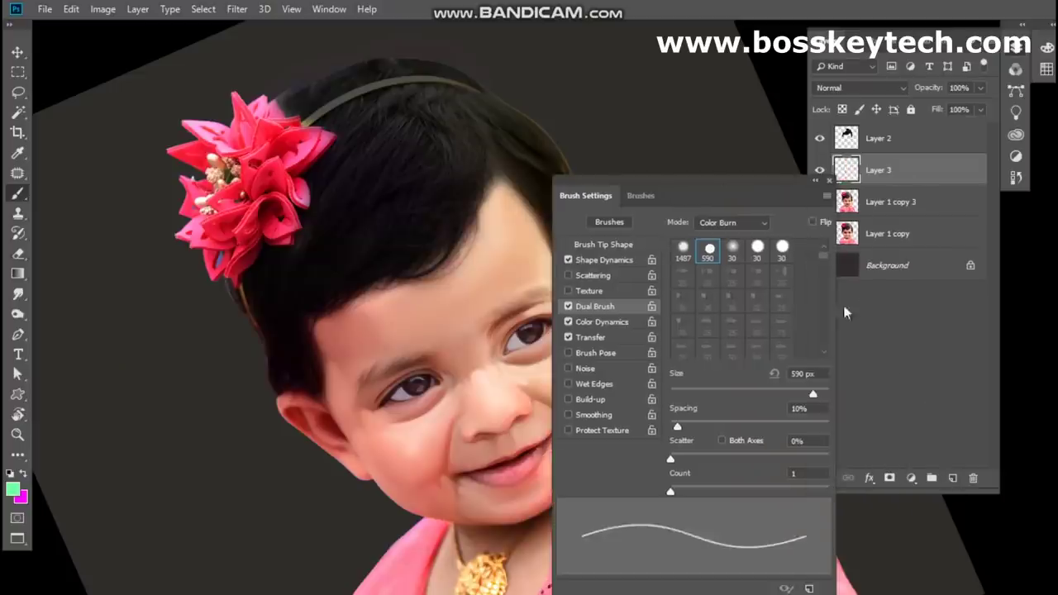
{"action": "left_click_drag", "start_coordinate": [600, 188], "coordinate": [789, 271]}
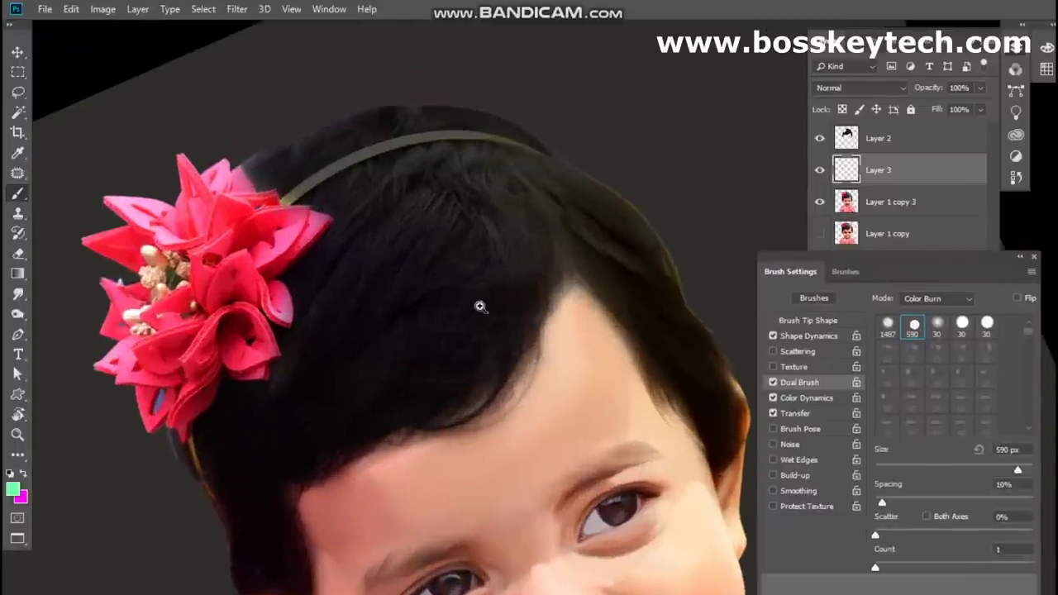
- Move Layer 3 above Layer 2 and paint the first purple strands over the dark hair
{"action": "left_click_drag", "start_coordinate": [549, 291], "coordinate": [479, 257]}
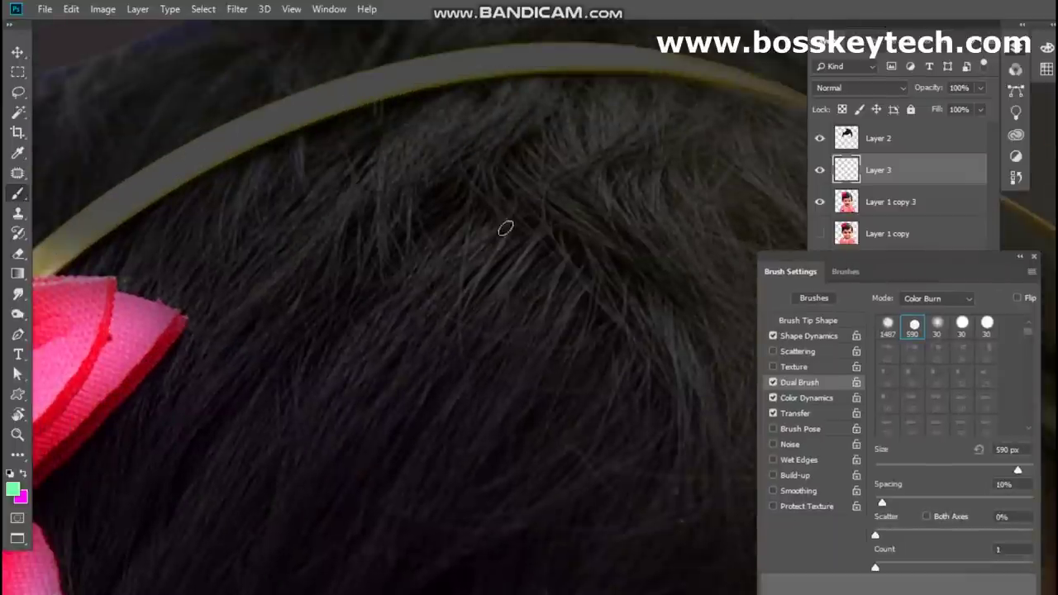
{"action": "left_click_drag", "start_coordinate": [884, 175], "coordinate": [880, 131]}
{"action": "mouse_move", "coordinate": [578, 255]}
{"action": "left_mouse_down"}
{"action": "mouse_move", "coordinate": [485, 363]}
{"action": "mouse_move", "coordinate": [533, 376]}
{"action": "left_mouse_up"}
{"action": "left_click_drag", "start_coordinate": [553, 227], "coordinate": [484, 367]}
{"action": "mouse_move", "coordinate": [549, 230]}
{"action": "left_mouse_down"}
{"action": "mouse_move", "coordinate": [421, 401]}
{"action": "mouse_move", "coordinate": [451, 289]}
{"action": "left_mouse_up"}
{"action": "left_click_drag", "start_coordinate": [524, 210], "coordinate": [390, 364]}
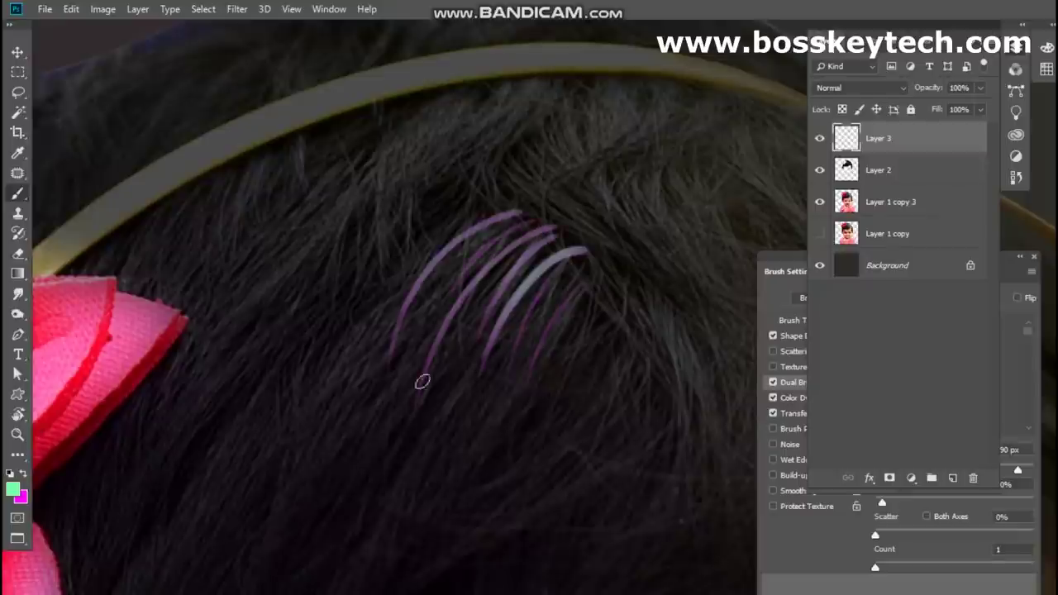
{"action": "left_click_drag", "start_coordinate": [506, 193], "coordinate": [378, 362]}
- Paint curving purple strands on the right of the hair and others curving down-left
{"action": "scroll", "coordinate": [589, 169], "scroll_direction": "down", "scroll_amount": 3}
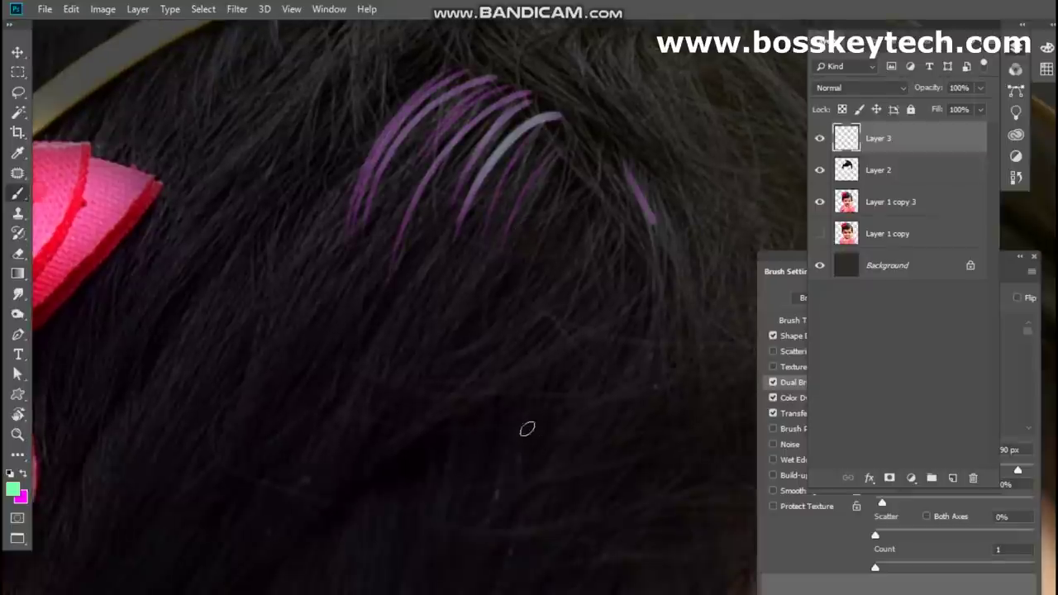
{"action": "left_click_drag", "start_coordinate": [628, 165], "coordinate": [686, 363]}
{"action": "mouse_move", "coordinate": [637, 401]}
{"action": "left_mouse_down"}
{"action": "mouse_move", "coordinate": [673, 279]}
{"action": "mouse_move", "coordinate": [653, 405]}
{"action": "left_mouse_up"}
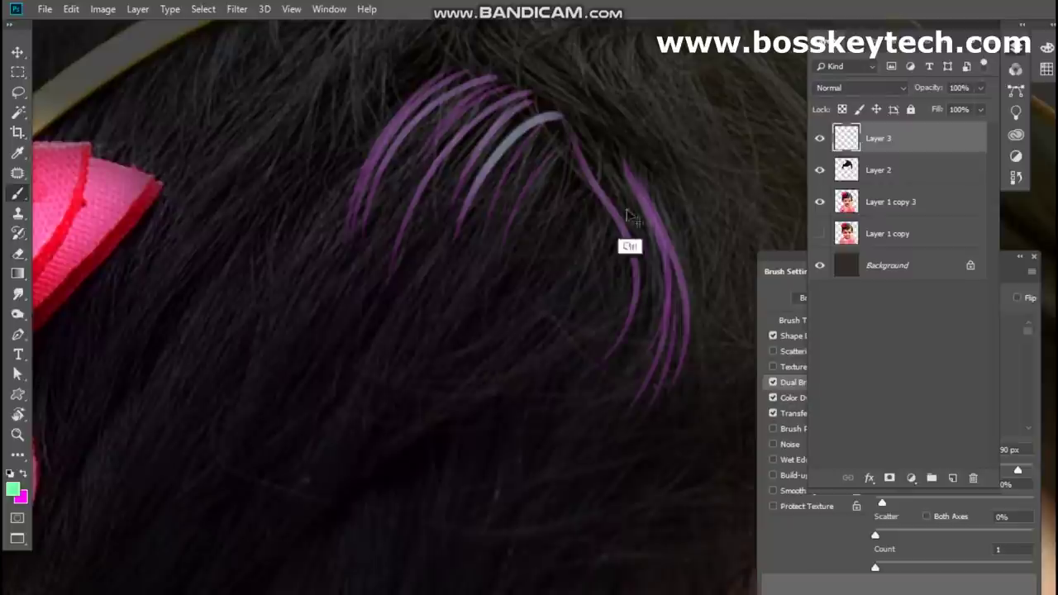
{"action": "scroll", "coordinate": [342, 239], "scroll_direction": "up", "scroll_amount": 3}
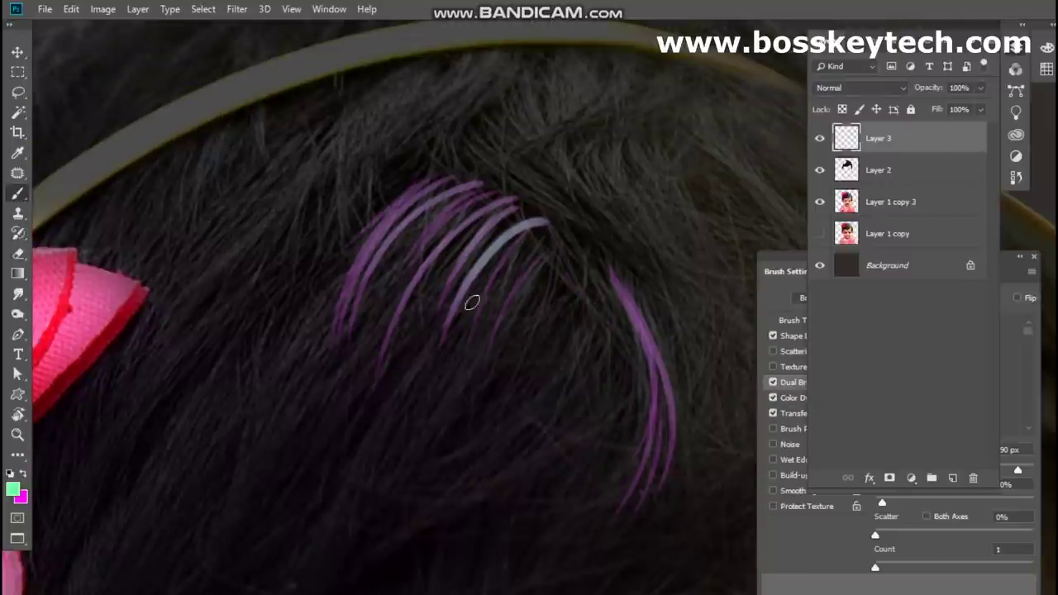
{"action": "scroll", "coordinate": [449, 265], "scroll_direction": "down", "scroll_amount": 3}
{"action": "left_click_drag", "start_coordinate": [581, 146], "coordinate": [624, 352]}
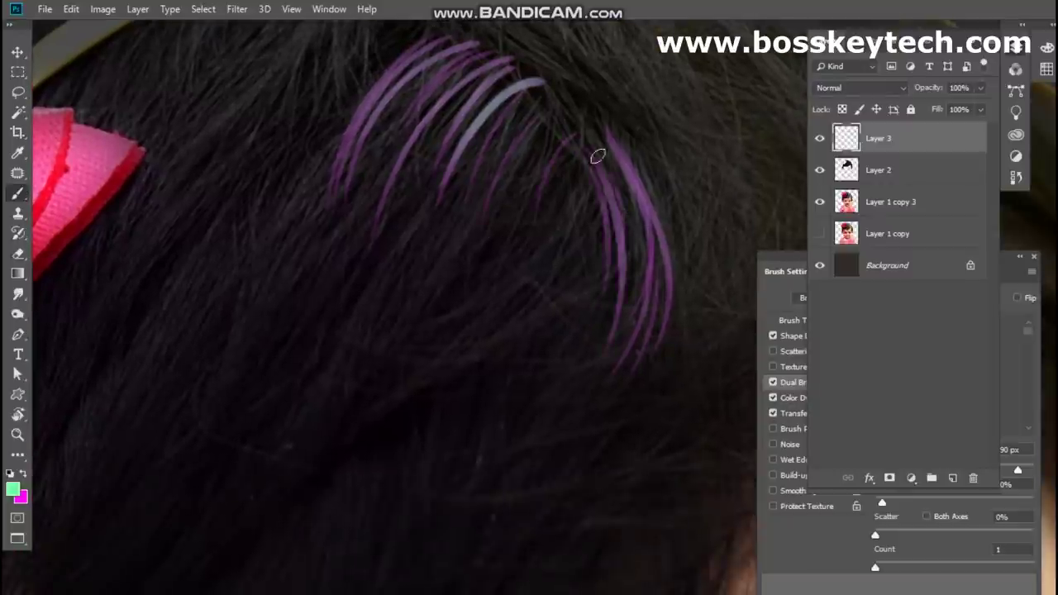
{"action": "left_click_drag", "start_coordinate": [512, 260], "coordinate": [580, 126]}
{"action": "left_click_drag", "start_coordinate": [500, 306], "coordinate": [581, 177]}
{"action": "mouse_move", "coordinate": [481, 342]}
{"action": "left_mouse_down"}
{"action": "mouse_move", "coordinate": [576, 170]}
{"action": "mouse_move", "coordinate": [525, 312]}
{"action": "left_mouse_up"}
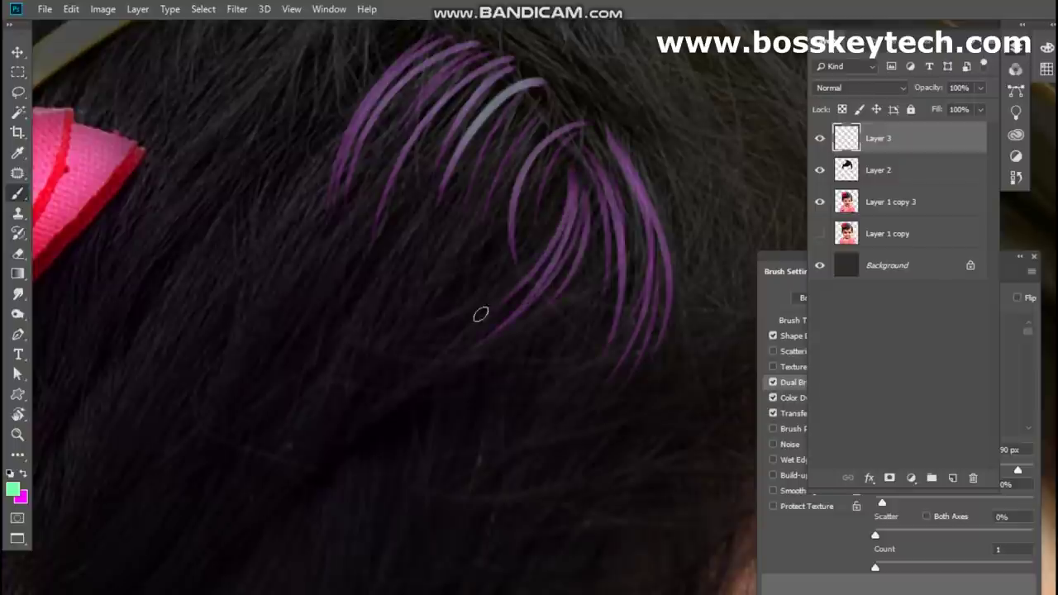
- Paint long purple strands on the left side of the hair and fainter ones near the top
{"action": "mouse_move", "coordinate": [299, 224]}
{"action": "left_mouse_down"}
{"action": "mouse_move", "coordinate": [225, 376]}
{"action": "mouse_move", "coordinate": [295, 234]}
{"action": "left_mouse_up"}
{"action": "mouse_move", "coordinate": [273, 351]}
{"action": "left_mouse_down"}
{"action": "mouse_move", "coordinate": [347, 198]}
{"action": "mouse_move", "coordinate": [355, 203]}
{"action": "left_mouse_up"}
{"action": "mouse_move", "coordinate": [125, 471]}
{"action": "left_mouse_down"}
{"action": "mouse_move", "coordinate": [248, 232]}
{"action": "mouse_move", "coordinate": [149, 359]}
{"action": "mouse_move", "coordinate": [248, 216]}
{"action": "left_mouse_up"}
{"action": "left_click_drag", "start_coordinate": [356, 116], "coordinate": [298, 206]}
{"action": "left_click_drag", "start_coordinate": [344, 148], "coordinate": [309, 204]}
{"action": "scroll", "coordinate": [495, 207], "scroll_direction": "down", "scroll_amount": 5}
{"action": "left_click_drag", "start_coordinate": [380, 257], "coordinate": [287, 461]}
{"action": "mouse_move", "coordinate": [348, 401]}
{"action": "left_mouse_down"}
{"action": "mouse_move", "coordinate": [410, 246]}
{"action": "mouse_move", "coordinate": [359, 363]}
{"action": "left_mouse_up"}
- Add purple strands higher in the hair and curved strands lower down
{"action": "left_click_drag", "start_coordinate": [451, 169], "coordinate": [388, 371]}
{"action": "mouse_move", "coordinate": [486, 161]}
{"action": "left_mouse_down"}
{"action": "mouse_move", "coordinate": [405, 393]}
{"action": "mouse_move", "coordinate": [493, 249]}
{"action": "left_mouse_up"}
{"action": "left_click_drag", "start_coordinate": [451, 330], "coordinate": [520, 126]}
{"action": "left_click_drag", "start_coordinate": [529, 108], "coordinate": [508, 239]}
{"action": "left_click_drag", "start_coordinate": [380, 483], "coordinate": [527, 397]}
{"action": "left_click_drag", "start_coordinate": [388, 489], "coordinate": [531, 391]}
{"action": "left_click_drag", "start_coordinate": [433, 343], "coordinate": [349, 468]}
{"action": "left_click_drag", "start_coordinate": [498, 299], "coordinate": [394, 448]}
{"action": "mouse_move", "coordinate": [463, 385]}
{"action": "left_mouse_down"}
{"action": "mouse_move", "coordinate": [530, 243]}
{"action": "mouse_move", "coordinate": [471, 389]}
{"action": "left_mouse_up"}
- Paint purple strands on the right, in the middle, on the left, and near the pink bow
{"action": "left_click_drag", "start_coordinate": [616, 177], "coordinate": [550, 312]}
{"action": "mouse_move", "coordinate": [582, 177]}
{"action": "left_mouse_down"}
{"action": "mouse_move", "coordinate": [533, 302]}
{"action": "mouse_move", "coordinate": [552, 278]}
{"action": "left_mouse_up"}
{"action": "left_click_drag", "start_coordinate": [640, 153], "coordinate": [601, 236]}
{"action": "mouse_move", "coordinate": [354, 224]}
{"action": "left_mouse_down"}
{"action": "mouse_move", "coordinate": [302, 393]}
{"action": "mouse_move", "coordinate": [338, 329]}
{"action": "left_mouse_up"}
{"action": "left_click_drag", "start_coordinate": [294, 279], "coordinate": [228, 385]}
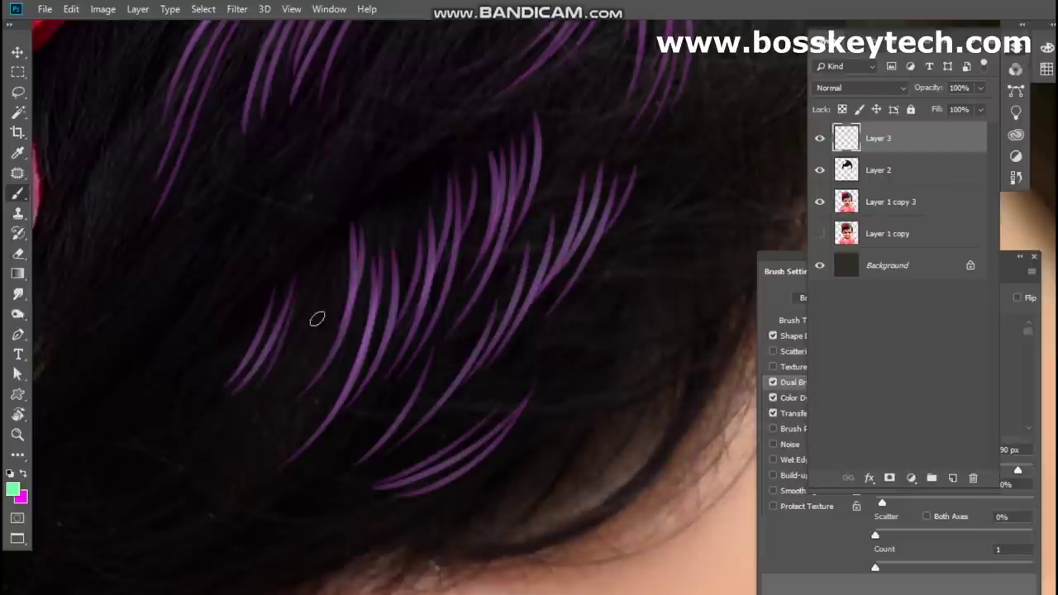
{"action": "left_click_drag", "start_coordinate": [324, 256], "coordinate": [246, 425]}
{"action": "left_click_drag", "start_coordinate": [326, 254], "coordinate": [283, 378]}
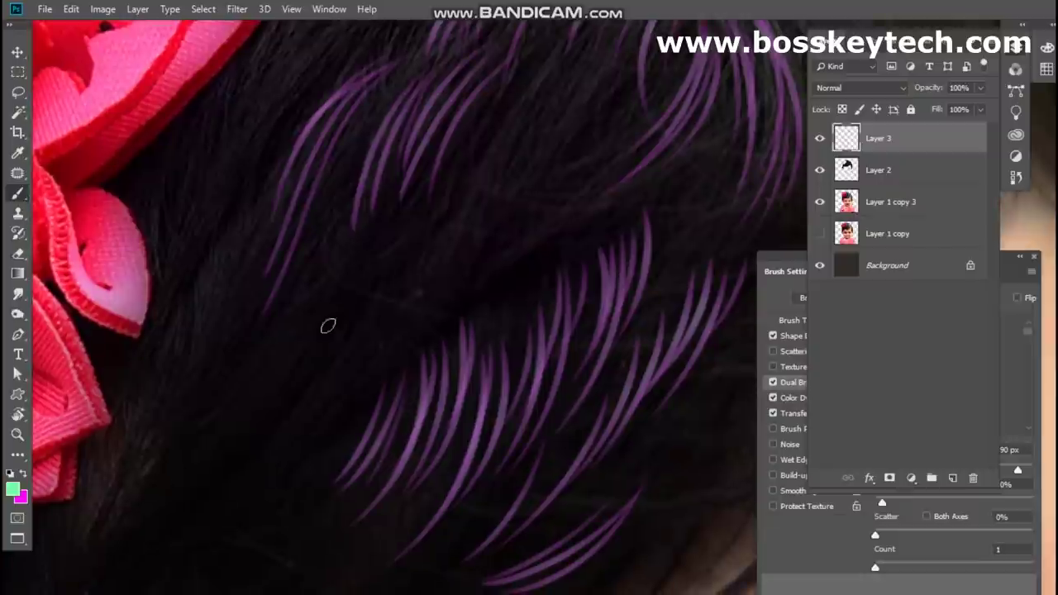
{"action": "left_click_drag", "start_coordinate": [324, 304], "coordinate": [165, 488]}
{"action": "left_click_drag", "start_coordinate": [304, 341], "coordinate": [211, 484]}
{"action": "left_click_drag", "start_coordinate": [347, 308], "coordinate": [211, 483]}
{"action": "mouse_move", "coordinate": [329, 357]}
{"action": "left_mouse_down"}
{"action": "mouse_move", "coordinate": [285, 436]}
{"action": "mouse_move", "coordinate": [397, 285]}
{"action": "left_mouse_up"}
- Paint long purple strands running up-right, undoing two stray strokes
{"action": "left_click_drag", "start_coordinate": [355, 388], "coordinate": [417, 289]}
{"action": "left_click_drag", "start_coordinate": [390, 381], "coordinate": [448, 213]}
{"action": "left_click_drag", "start_coordinate": [426, 337], "coordinate": [471, 190]}
{"action": "key", "text": "ctrl+z"}
{"action": "mouse_move", "coordinate": [481, 305]}
{"action": "left_mouse_down"}
{"action": "mouse_move", "coordinate": [593, 187]}
{"action": "mouse_move", "coordinate": [653, 183]}
{"action": "left_mouse_up"}
{"action": "left_click_drag", "start_coordinate": [412, 337], "coordinate": [477, 170]}
{"action": "left_click_drag", "start_coordinate": [438, 306], "coordinate": [546, 109]}
{"action": "left_click_drag", "start_coordinate": [521, 211], "coordinate": [599, 78]}
{"action": "key", "text": "ctrl+z"}
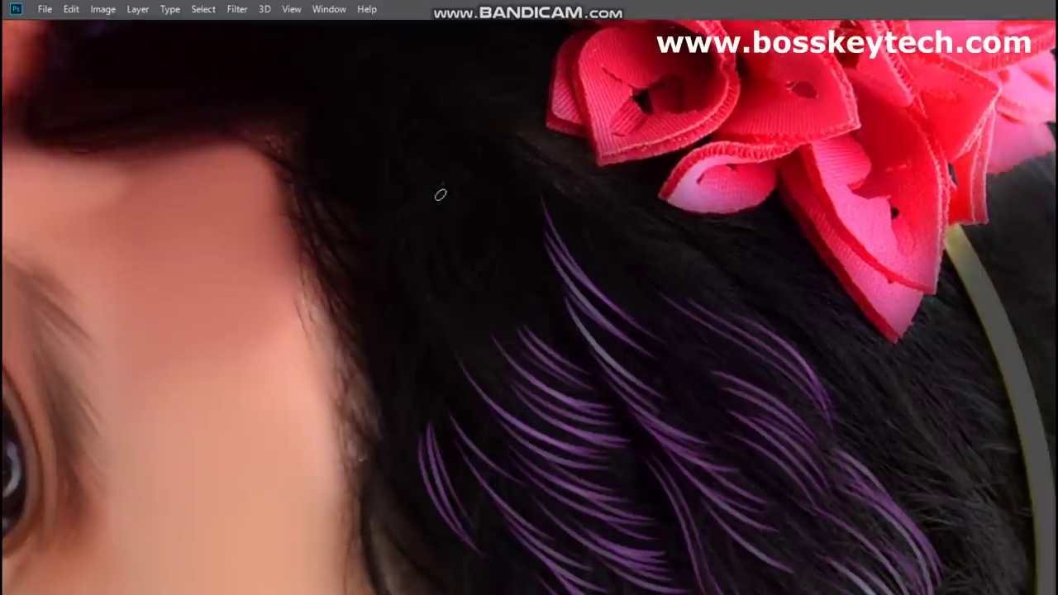
- Paint purple strands curving downward and running upward through the middle of the hair
{"action": "left_click_drag", "start_coordinate": [438, 190], "coordinate": [450, 338]}
{"action": "left_click_drag", "start_coordinate": [413, 217], "coordinate": [463, 372]}
{"action": "left_click_drag", "start_coordinate": [400, 280], "coordinate": [467, 399]}
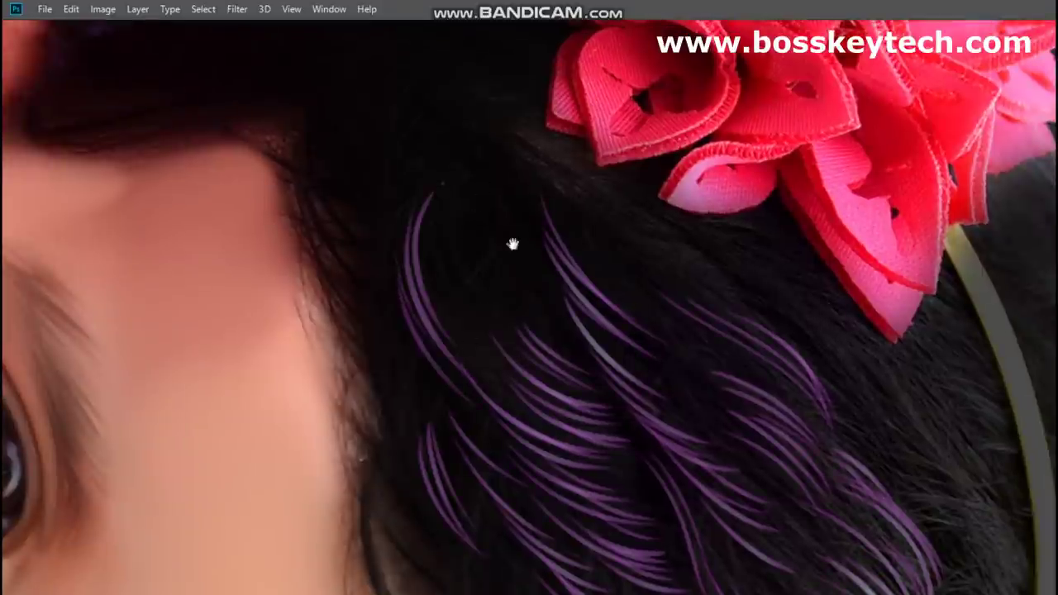
{"action": "scroll", "coordinate": [515, 212], "scroll_direction": "up", "scroll_amount": 3}
{"action": "left_click_drag", "start_coordinate": [456, 267], "coordinate": [521, 379]}
{"action": "mouse_move", "coordinate": [449, 281]}
{"action": "left_mouse_down"}
{"action": "mouse_move", "coordinate": [514, 376]}
{"action": "mouse_move", "coordinate": [504, 377]}
{"action": "left_mouse_up"}
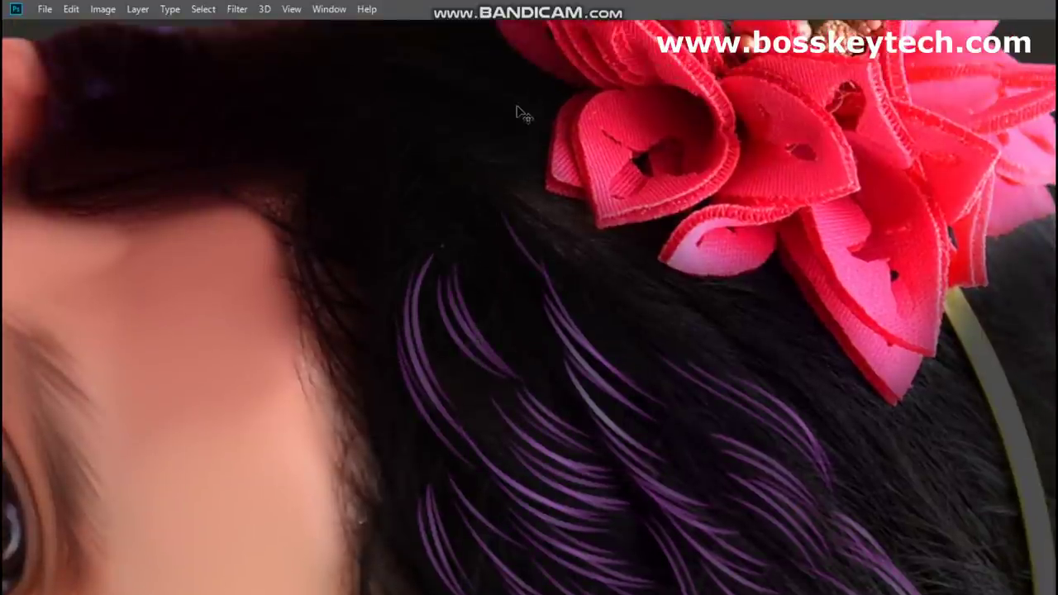
{"action": "left_click_drag", "start_coordinate": [538, 321], "coordinate": [513, 244]}
{"action": "left_click_drag", "start_coordinate": [529, 327], "coordinate": [503, 217]}
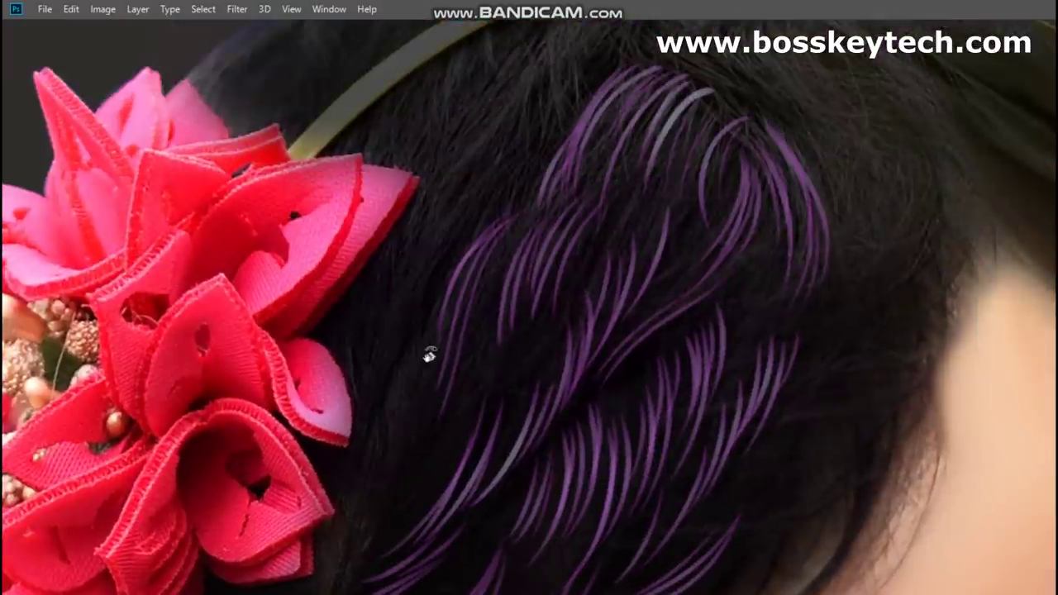
- Add faint purple strands on the head's right side sweeping up under the headband
{"action": "mouse_move", "coordinate": [370, 373]}
{"action": "left_mouse_down"}
{"action": "mouse_move", "coordinate": [357, 295]}
{"action": "mouse_move", "coordinate": [366, 299]}
{"action": "left_mouse_up"}
{"action": "left_click_drag", "start_coordinate": [388, 372], "coordinate": [377, 266]}
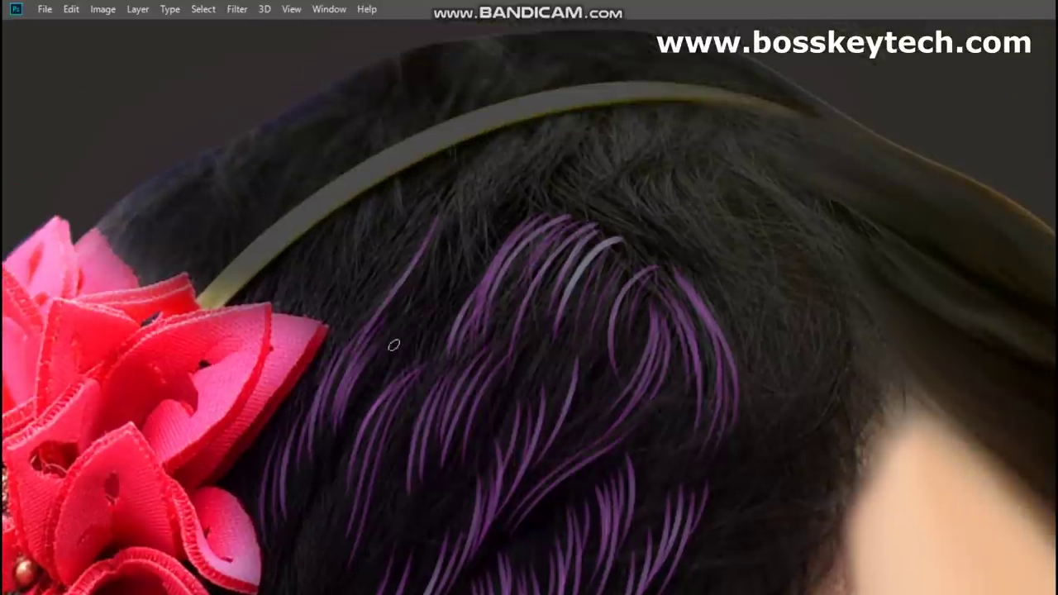
{"action": "left_click_drag", "start_coordinate": [357, 407], "coordinate": [451, 239]}
{"action": "left_click_drag", "start_coordinate": [405, 347], "coordinate": [458, 205]}
{"action": "mouse_move", "coordinate": [463, 314]}
{"action": "left_mouse_down"}
{"action": "mouse_move", "coordinate": [514, 177]}
{"action": "mouse_move", "coordinate": [574, 107]}
{"action": "left_mouse_up"}
{"action": "left_click_drag", "start_coordinate": [457, 233], "coordinate": [517, 139]}
{"action": "mouse_move", "coordinate": [489, 239]}
{"action": "left_mouse_down"}
{"action": "mouse_move", "coordinate": [511, 143]}
{"action": "mouse_move", "coordinate": [537, 144]}
{"action": "left_mouse_up"}
{"action": "mouse_move", "coordinate": [368, 322]}
{"action": "left_mouse_down"}
{"action": "mouse_move", "coordinate": [421, 193]}
{"action": "mouse_move", "coordinate": [405, 247]}
{"action": "left_mouse_up"}
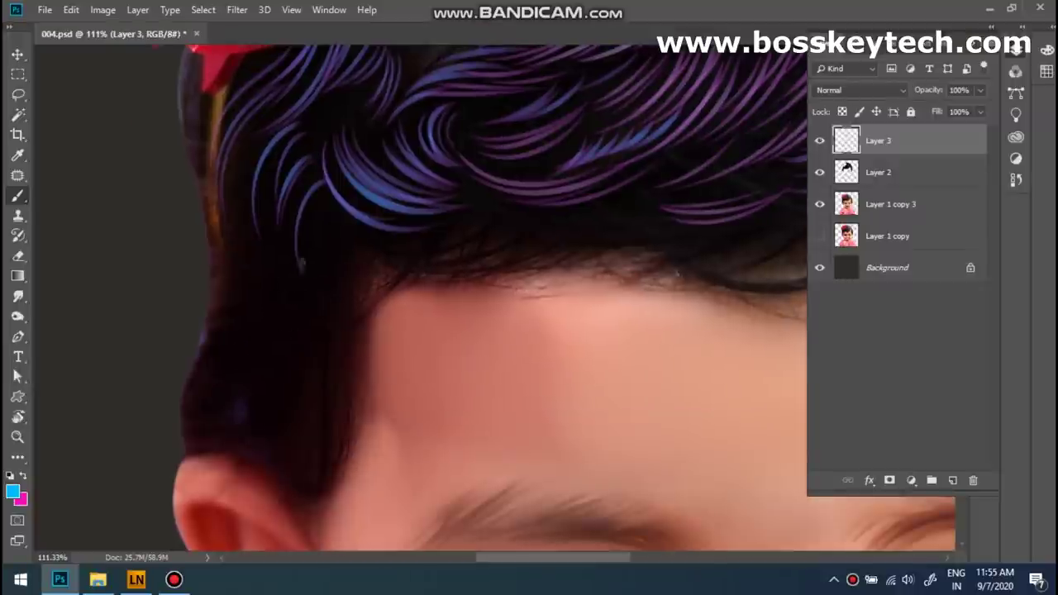
- Paint blue-purple strands along the hair's left and lower-left side up toward the top
{"action": "mouse_move", "coordinate": [275, 318]}
{"action": "left_mouse_down"}
{"action": "mouse_move", "coordinate": [293, 223]}
{"action": "mouse_move", "coordinate": [262, 145]}
{"action": "left_mouse_up"}
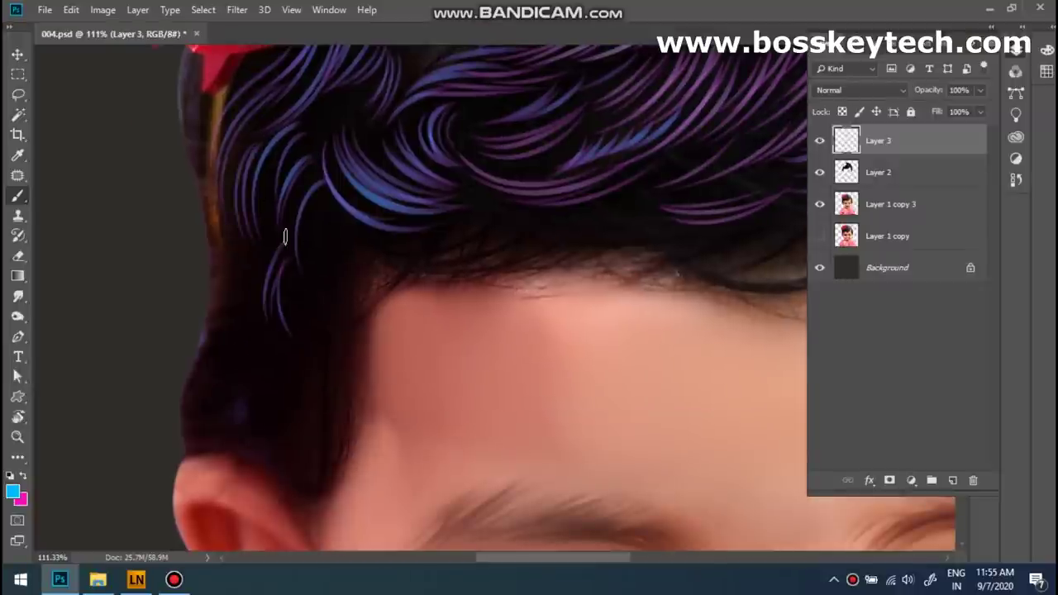
{"action": "left_click_drag", "start_coordinate": [329, 283], "coordinate": [349, 211]}
{"action": "mouse_move", "coordinate": [277, 395]}
{"action": "left_mouse_down"}
{"action": "mouse_move", "coordinate": [307, 225]}
{"action": "mouse_move", "coordinate": [319, 269]}
{"action": "left_mouse_up"}
{"action": "mouse_move", "coordinate": [203, 405]}
{"action": "left_mouse_down"}
{"action": "mouse_move", "coordinate": [248, 337]}
{"action": "mouse_move", "coordinate": [251, 259]}
{"action": "left_mouse_up"}
{"action": "left_click_drag", "start_coordinate": [232, 327], "coordinate": [260, 250]}
{"action": "left_click_drag", "start_coordinate": [246, 378], "coordinate": [289, 333]}
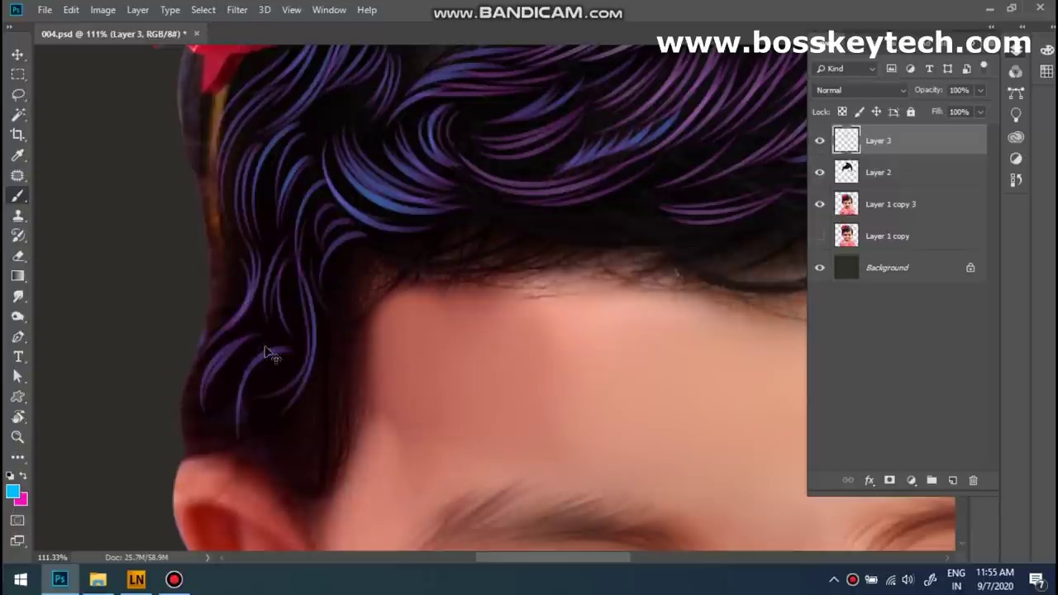
{"action": "left_click_drag", "start_coordinate": [215, 410], "coordinate": [255, 359]}
{"action": "left_click_drag", "start_coordinate": [247, 401], "coordinate": [278, 271]}
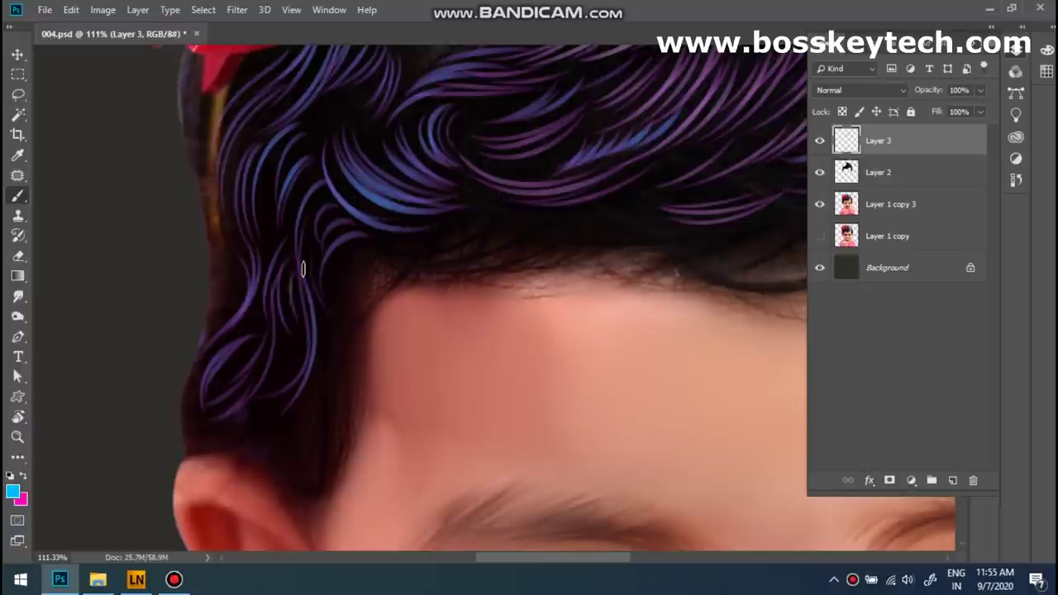
{"action": "left_click_drag", "start_coordinate": [216, 304], "coordinate": [223, 235]}
{"action": "left_click_drag", "start_coordinate": [342, 306], "coordinate": [378, 249]}
- Add small hair strands near the centre, at the top, and at lower left
{"action": "scroll", "coordinate": [392, 213], "scroll_direction": "up", "scroll_amount": 3}
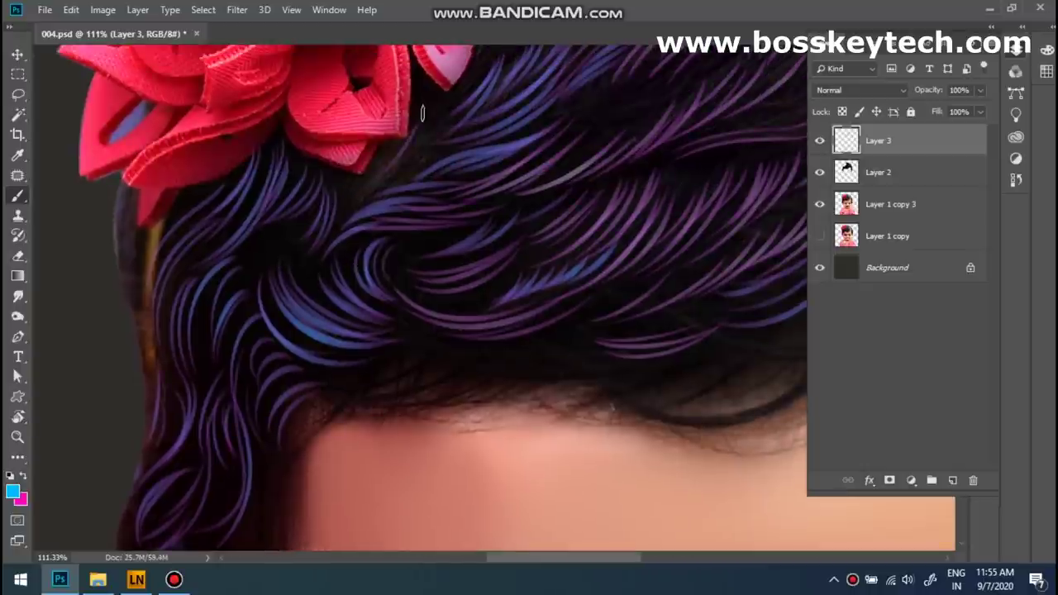
{"action": "mouse_move", "coordinate": [503, 344]}
{"action": "left_mouse_down"}
{"action": "mouse_move", "coordinate": [664, 183]}
{"action": "mouse_move", "coordinate": [615, 225]}
{"action": "left_mouse_up"}
{"action": "left_click_drag", "start_coordinate": [355, 319], "coordinate": [467, 250]}
{"action": "left_click_drag", "start_coordinate": [425, 296], "coordinate": [512, 230]}
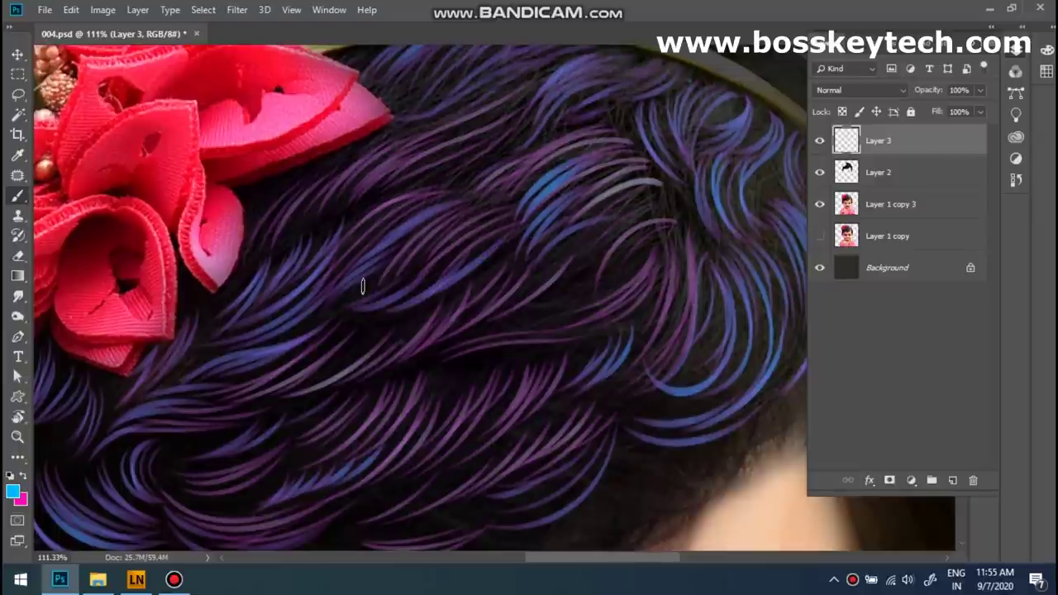
{"action": "left_click_drag", "start_coordinate": [547, 157], "coordinate": [625, 122]}
{"action": "left_click_drag", "start_coordinate": [479, 146], "coordinate": [430, 302]}
{"action": "left_click_drag", "start_coordinate": [206, 409], "coordinate": [311, 329]}
{"action": "scroll", "coordinate": [368, 299], "scroll_direction": "down", "scroll_amount": 5}
{"action": "scroll", "coordinate": [312, 437], "scroll_direction": "up", "scroll_amount": 3}
- Paint light strands above the ear and more purple-blue strands curving down from the hairline
{"action": "left_click_drag", "start_coordinate": [382, 289], "coordinate": [373, 394]}
{"action": "left_click_drag", "start_coordinate": [278, 369], "coordinate": [382, 354]}
{"action": "mouse_move", "coordinate": [306, 388]}
{"action": "left_mouse_down"}
{"action": "mouse_move", "coordinate": [373, 372]}
{"action": "mouse_move", "coordinate": [397, 289]}
{"action": "left_mouse_up"}
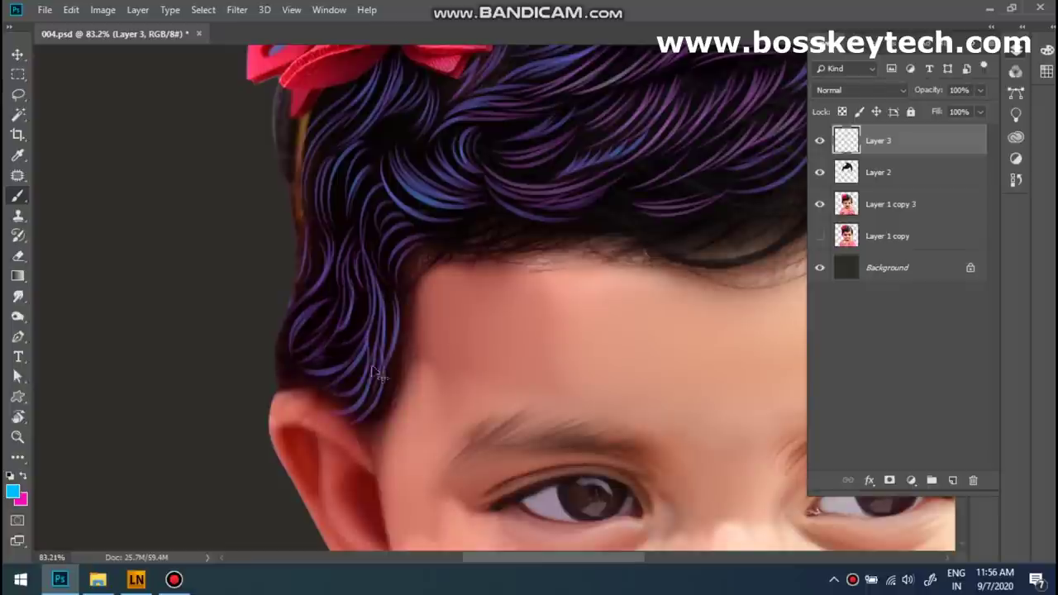
{"action": "scroll", "coordinate": [708, 177], "scroll_direction": "down", "scroll_amount": 3}
{"action": "scroll", "coordinate": [427, 289], "scroll_direction": "up", "scroll_amount": 5}
{"action": "mouse_move", "coordinate": [363, 142]}
{"action": "left_mouse_down"}
{"action": "mouse_move", "coordinate": [415, 321]}
{"action": "mouse_move", "coordinate": [384, 182]}
{"action": "left_mouse_up"}
{"action": "left_click_drag", "start_coordinate": [370, 220], "coordinate": [438, 361]}
{"action": "mouse_move", "coordinate": [376, 268]}
{"action": "left_mouse_down"}
{"action": "mouse_move", "coordinate": [347, 165]}
{"action": "mouse_move", "coordinate": [407, 326]}
{"action": "left_mouse_up"}
{"action": "mouse_move", "coordinate": [439, 149]}
{"action": "left_mouse_down"}
{"action": "mouse_move", "coordinate": [504, 307]}
{"action": "mouse_move", "coordinate": [512, 296]}
{"action": "left_mouse_up"}
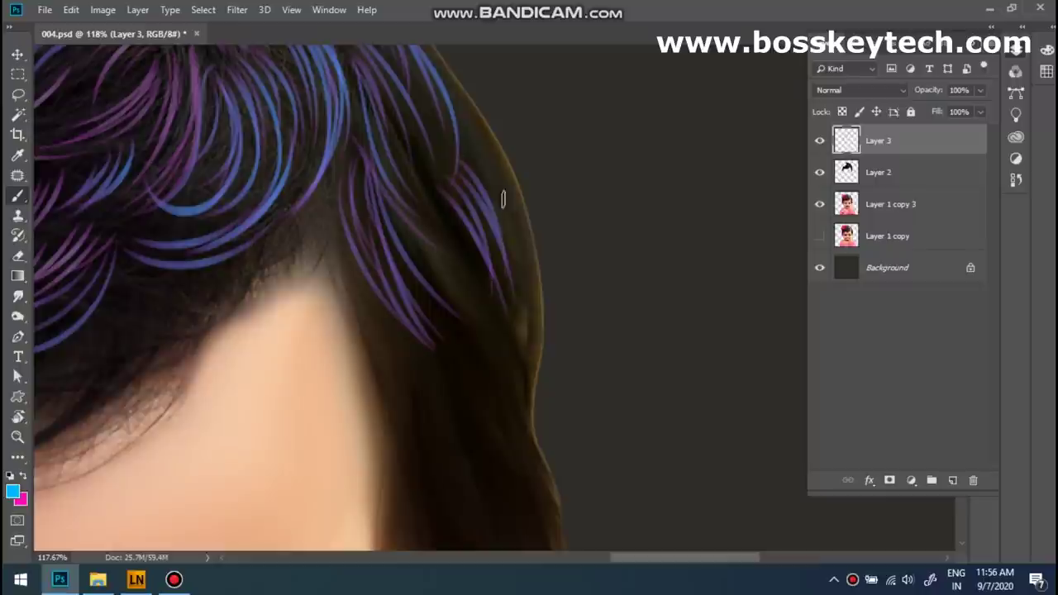
- Paint purple strands running down through the dark hair on Layer 3
{"action": "scroll", "coordinate": [472, 385], "scroll_direction": "down", "scroll_amount": 3}
{"action": "left_click_drag", "start_coordinate": [376, 224], "coordinate": [425, 372]}
{"action": "left_click_drag", "start_coordinate": [405, 227], "coordinate": [434, 362]}
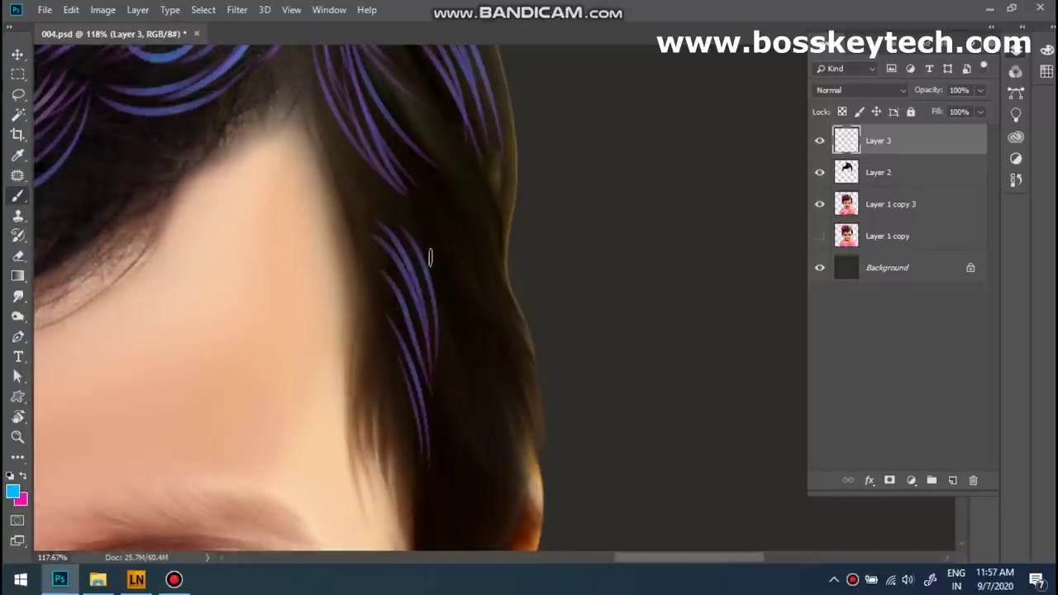
{"action": "left_click_drag", "start_coordinate": [447, 285], "coordinate": [509, 413]}
{"action": "left_click_drag", "start_coordinate": [453, 190], "coordinate": [500, 330]}
{"action": "left_click_drag", "start_coordinate": [447, 148], "coordinate": [483, 248]}
{"action": "mouse_move", "coordinate": [455, 360]}
{"action": "left_mouse_down"}
{"action": "mouse_move", "coordinate": [487, 459]}
{"action": "mouse_move", "coordinate": [501, 462]}
{"action": "left_mouse_up"}
{"action": "mouse_move", "coordinate": [497, 157]}
{"action": "left_mouse_down"}
{"action": "mouse_move", "coordinate": [526, 366]}
{"action": "mouse_move", "coordinate": [451, 243]}
{"action": "mouse_move", "coordinate": [486, 350]}
{"action": "left_mouse_up"}
- Add purple strands along the right edge of the hair
{"action": "left_click_drag", "start_coordinate": [398, 335], "coordinate": [459, 419]}
{"action": "mouse_move", "coordinate": [492, 169]}
{"action": "left_mouse_down"}
{"action": "mouse_move", "coordinate": [549, 273]}
{"action": "mouse_move", "coordinate": [551, 308]}
{"action": "left_mouse_up"}
{"action": "mouse_move", "coordinate": [530, 398]}
{"action": "left_mouse_down"}
{"action": "mouse_move", "coordinate": [553, 326]}
{"action": "mouse_move", "coordinate": [552, 430]}
{"action": "left_mouse_up"}
{"action": "left_click_drag", "start_coordinate": [380, 205], "coordinate": [373, 298]}
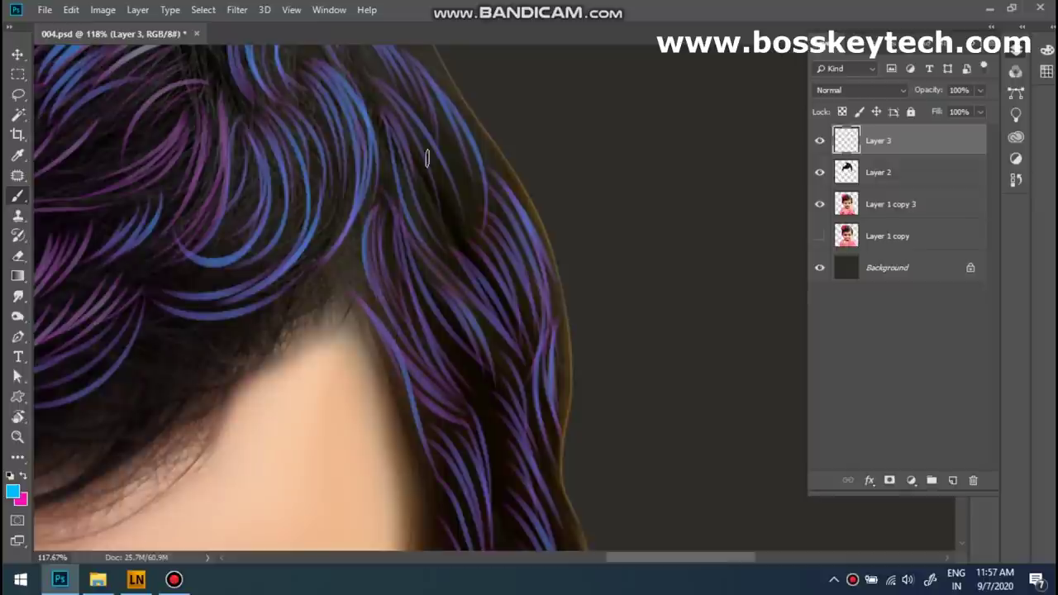
{"action": "left_click_drag", "start_coordinate": [427, 153], "coordinate": [424, 170]}
{"action": "scroll", "coordinate": [427, 157], "scroll_direction": "down", "scroll_amount": 5}
{"action": "scroll", "coordinate": [407, 414], "scroll_direction": "up", "scroll_amount": 7}
- Paint curved purple strands down the hair by the ear and through the left hair
{"action": "left_click_drag", "start_coordinate": [407, 414], "coordinate": [422, 484]}
{"action": "left_click_drag", "start_coordinate": [385, 377], "coordinate": [421, 485]}
{"action": "left_click_drag", "start_coordinate": [413, 158], "coordinate": [442, 380]}
{"action": "mouse_move", "coordinate": [488, 186]}
{"action": "left_mouse_down"}
{"action": "mouse_move", "coordinate": [463, 355]}
{"action": "mouse_move", "coordinate": [519, 355]}
{"action": "left_mouse_up"}
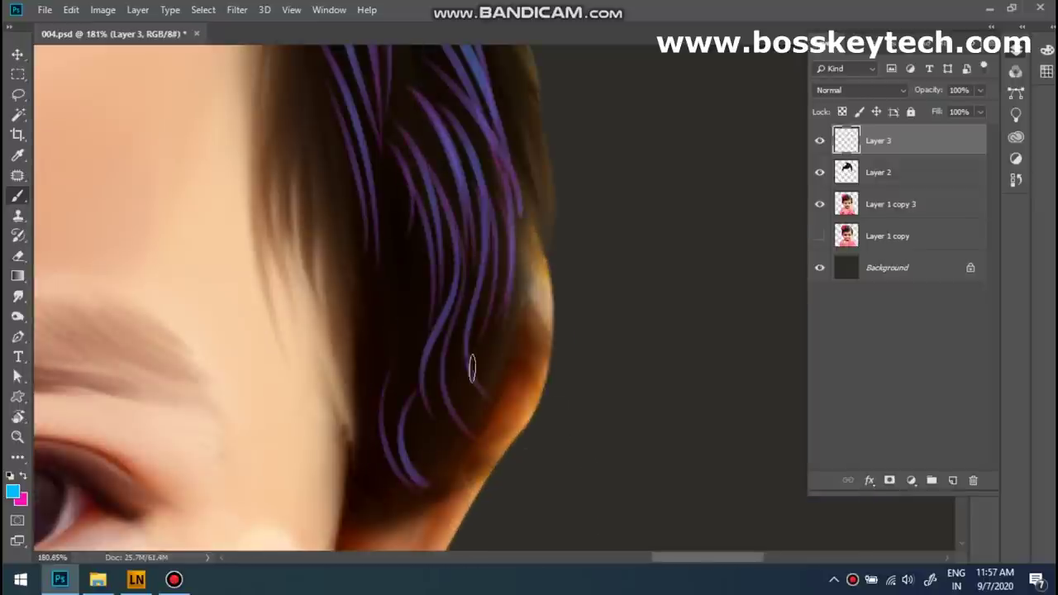
{"action": "left_click_drag", "start_coordinate": [364, 136], "coordinate": [372, 422]}
{"action": "left_click_drag", "start_coordinate": [408, 237], "coordinate": [401, 372]}
{"action": "left_click_drag", "start_coordinate": [380, 273], "coordinate": [355, 446]}
{"action": "mouse_move", "coordinate": [393, 231]}
{"action": "left_mouse_down"}
{"action": "mouse_move", "coordinate": [403, 418]}
{"action": "mouse_move", "coordinate": [393, 525]}
{"action": "left_mouse_up"}
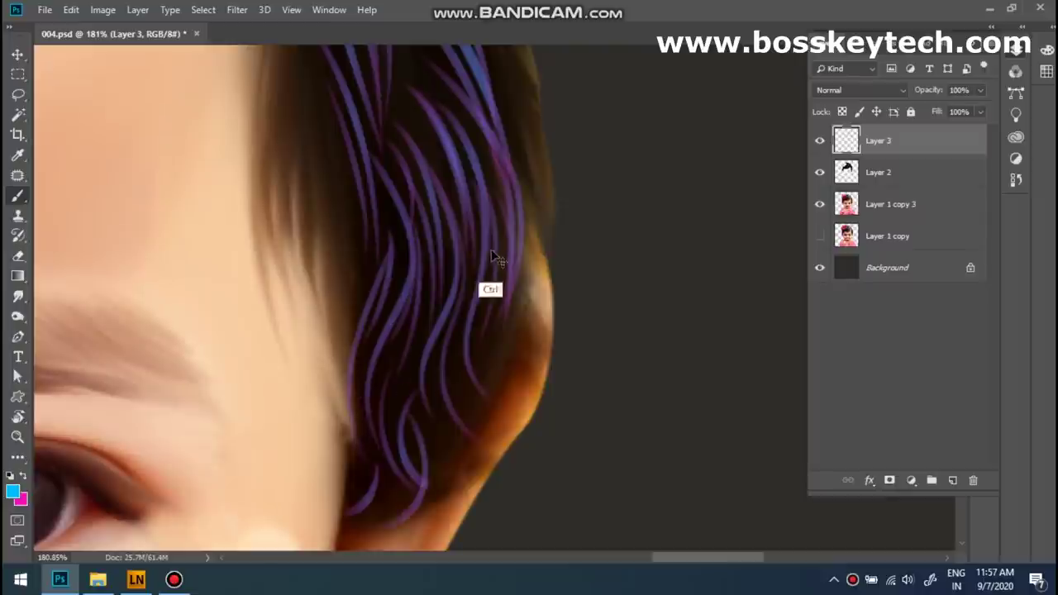
{"action": "scroll", "coordinate": [543, 343], "scroll_direction": "up", "scroll_amount": 5}
- Brush blue-purple strands along the right hair edge, plus a few more purple strands
{"action": "left_click_drag", "start_coordinate": [505, 248], "coordinate": [525, 364]}
{"action": "left_click_drag", "start_coordinate": [468, 208], "coordinate": [516, 354]}
{"action": "mouse_move", "coordinate": [487, 154]}
{"action": "left_mouse_down"}
{"action": "mouse_move", "coordinate": [524, 237]}
{"action": "mouse_move", "coordinate": [535, 372]}
{"action": "left_mouse_up"}
{"action": "left_click_drag", "start_coordinate": [521, 236], "coordinate": [546, 409]}
{"action": "left_click_drag", "start_coordinate": [492, 149], "coordinate": [533, 281]}
{"action": "left_click_drag", "start_coordinate": [314, 219], "coordinate": [342, 364]}
{"action": "scroll", "coordinate": [314, 310], "scroll_direction": "up", "scroll_amount": 5}
{"action": "left_click_drag", "start_coordinate": [239, 153], "coordinate": [297, 298]}
{"action": "left_click_drag", "start_coordinate": [406, 268], "coordinate": [434, 389]}
{"action": "left_click_drag", "start_coordinate": [431, 351], "coordinate": [438, 496]}
- Fit the portrait in view, then sweep purple strands across the top of the hair
{"action": "key", "text": "ctrl+0"}
{"action": "mouse_move", "coordinate": [463, 273]}
{"action": "left_mouse_down"}
{"action": "mouse_move", "coordinate": [491, 264]}
{"action": "mouse_move", "coordinate": [385, 271]}
{"action": "left_mouse_up"}
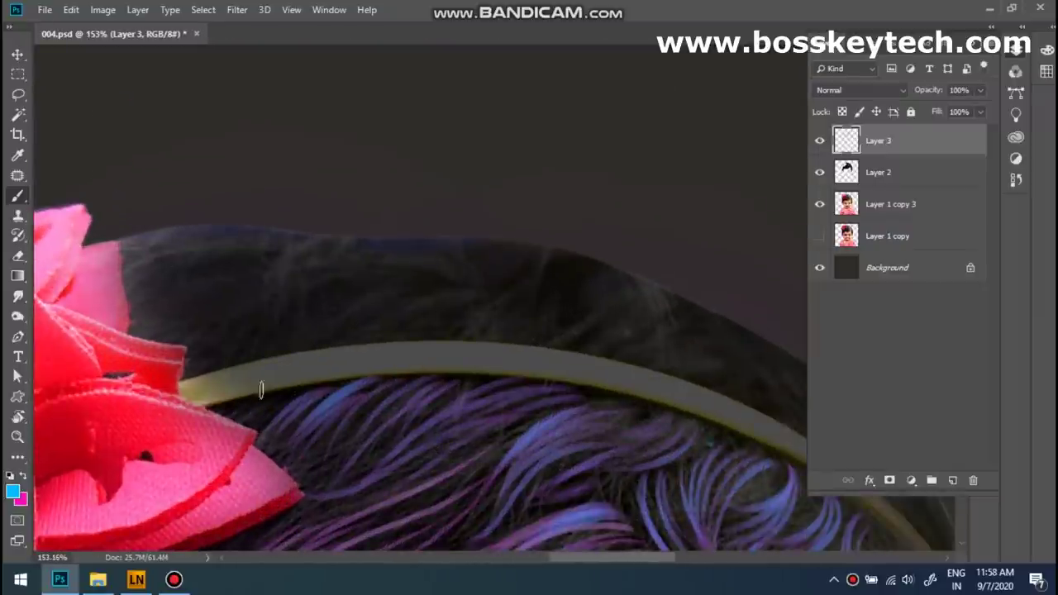
{"action": "left_click_drag", "start_coordinate": [470, 272], "coordinate": [273, 318]}
{"action": "left_click_drag", "start_coordinate": [386, 249], "coordinate": [232, 323]}
{"action": "mouse_move", "coordinate": [290, 247]}
{"action": "left_mouse_down"}
{"action": "mouse_move", "coordinate": [178, 323]}
{"action": "mouse_move", "coordinate": [132, 291]}
{"action": "left_mouse_up"}
{"action": "left_click_drag", "start_coordinate": [463, 297], "coordinate": [330, 332]}
{"action": "left_click_drag", "start_coordinate": [488, 286], "coordinate": [319, 337]}
{"action": "left_click_drag", "start_coordinate": [485, 284], "coordinate": [359, 303]}
{"action": "left_click_drag", "start_coordinate": [551, 310], "coordinate": [438, 334]}
{"action": "left_click_drag", "start_coordinate": [547, 282], "coordinate": [434, 327]}
- Add purple strands near the headband and along the crown of the hair
{"action": "mouse_move", "coordinate": [638, 331]}
{"action": "left_mouse_down"}
{"action": "mouse_move", "coordinate": [726, 337]}
{"action": "mouse_move", "coordinate": [592, 334]}
{"action": "left_mouse_up"}
{"action": "mouse_move", "coordinate": [571, 344]}
{"action": "left_mouse_down"}
{"action": "mouse_move", "coordinate": [667, 312]}
{"action": "mouse_move", "coordinate": [570, 324]}
{"action": "left_mouse_up"}
{"action": "left_click_drag", "start_coordinate": [559, 283], "coordinate": [469, 294]}
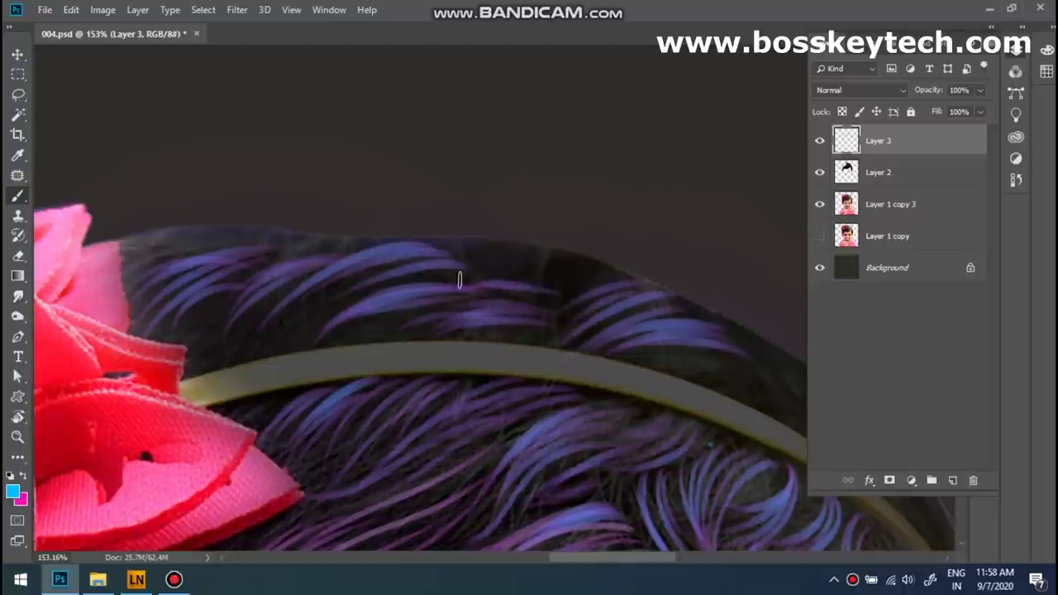
{"action": "left_click_drag", "start_coordinate": [557, 253], "coordinate": [466, 283]}
{"action": "mouse_move", "coordinate": [242, 238]}
{"action": "left_mouse_down"}
{"action": "mouse_move", "coordinate": [136, 258]}
{"action": "mouse_move", "coordinate": [158, 258]}
{"action": "left_mouse_up"}
{"action": "left_click_drag", "start_coordinate": [354, 306], "coordinate": [269, 347]}
- Paint long blue-purple strands sweeping up the right hair edge
{"action": "scroll", "coordinate": [392, 284], "scroll_direction": "down", "scroll_amount": 3}
{"action": "scroll", "coordinate": [391, 283], "scroll_direction": "right", "scroll_amount": 5}
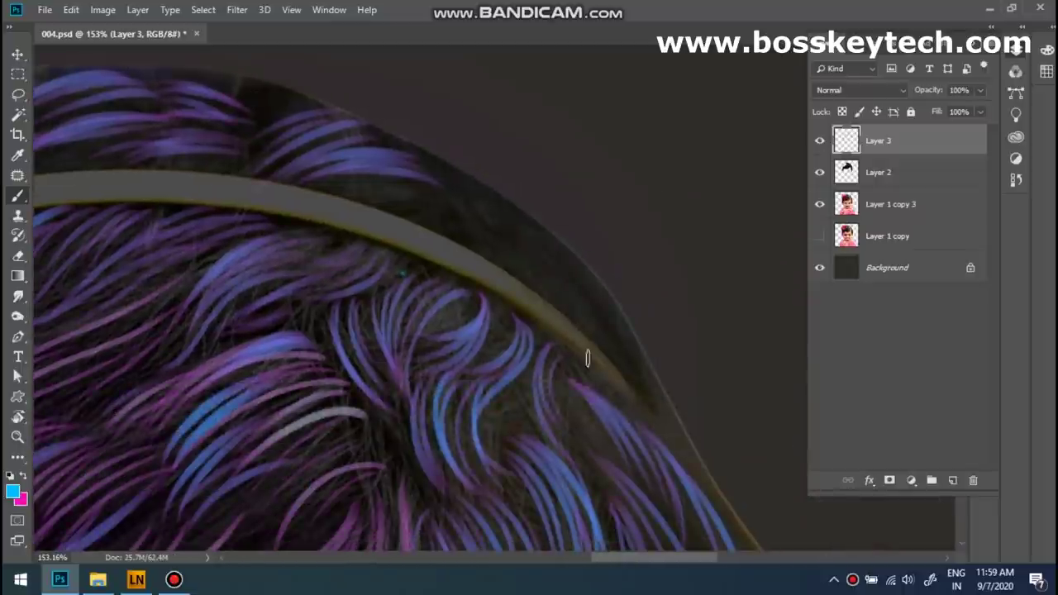
{"action": "left_click_drag", "start_coordinate": [579, 318], "coordinate": [467, 208]}
{"action": "left_click_drag", "start_coordinate": [626, 398], "coordinate": [472, 198]}
{"action": "left_click_drag", "start_coordinate": [640, 450], "coordinate": [584, 294]}
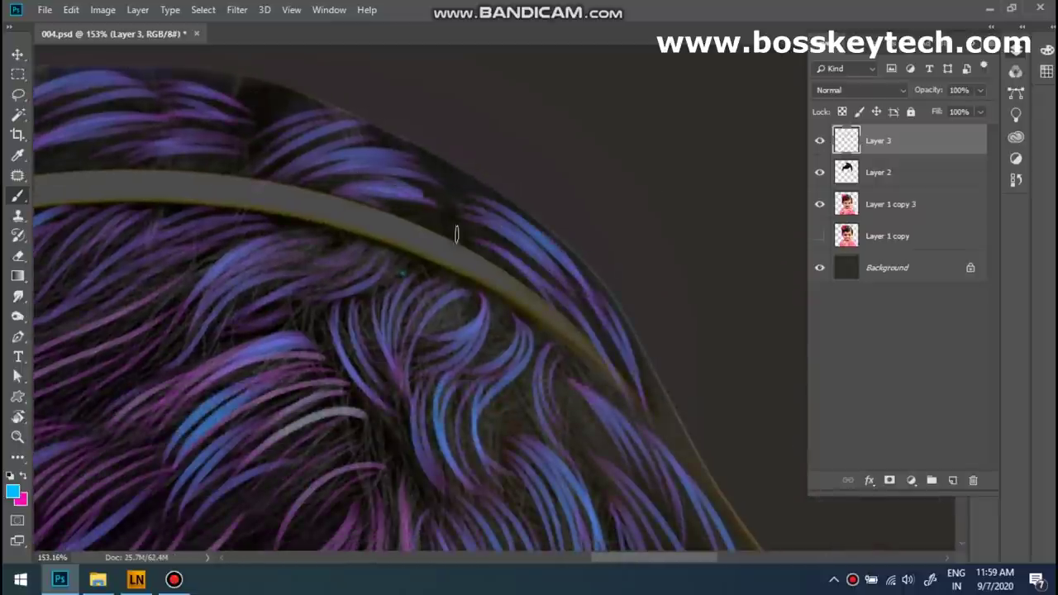
{"action": "scroll", "coordinate": [397, 146], "scroll_direction": "down", "scroll_amount": 5}
{"action": "scroll", "coordinate": [520, 354], "scroll_direction": "up", "scroll_amount": 3}
{"action": "scroll", "coordinate": [501, 359], "scroll_direction": "down", "scroll_amount": 1}
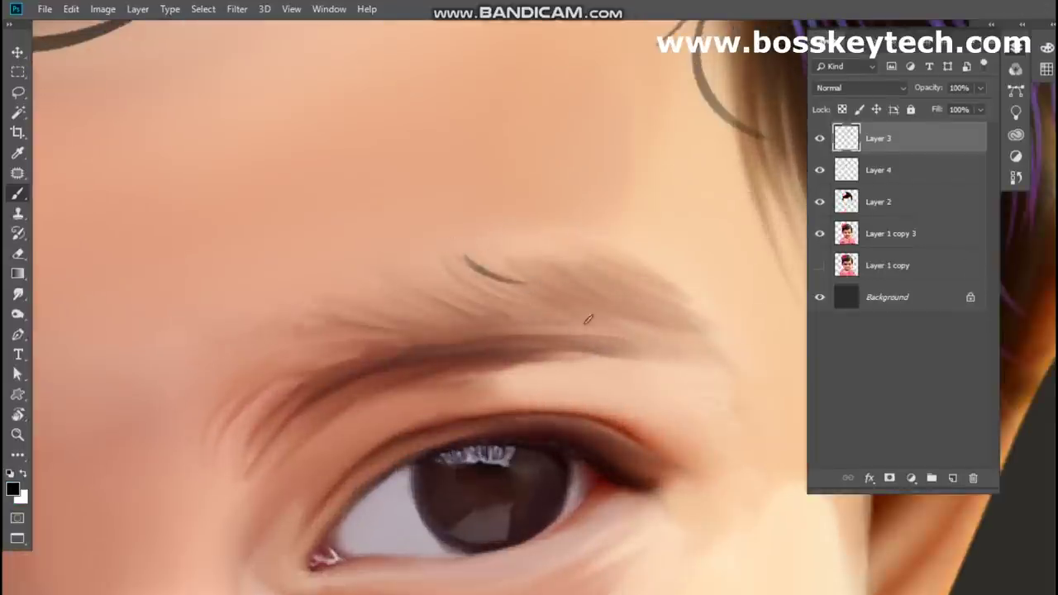
- Draw thin brown hair strokes across the first eyebrow, including its left part
{"action": "left_click_drag", "start_coordinate": [446, 247], "coordinate": [529, 285]}
{"action": "left_click_drag", "start_coordinate": [500, 252], "coordinate": [582, 289]}
{"action": "left_click_drag", "start_coordinate": [541, 248], "coordinate": [624, 290]}
{"action": "left_click_drag", "start_coordinate": [571, 245], "coordinate": [657, 285]}
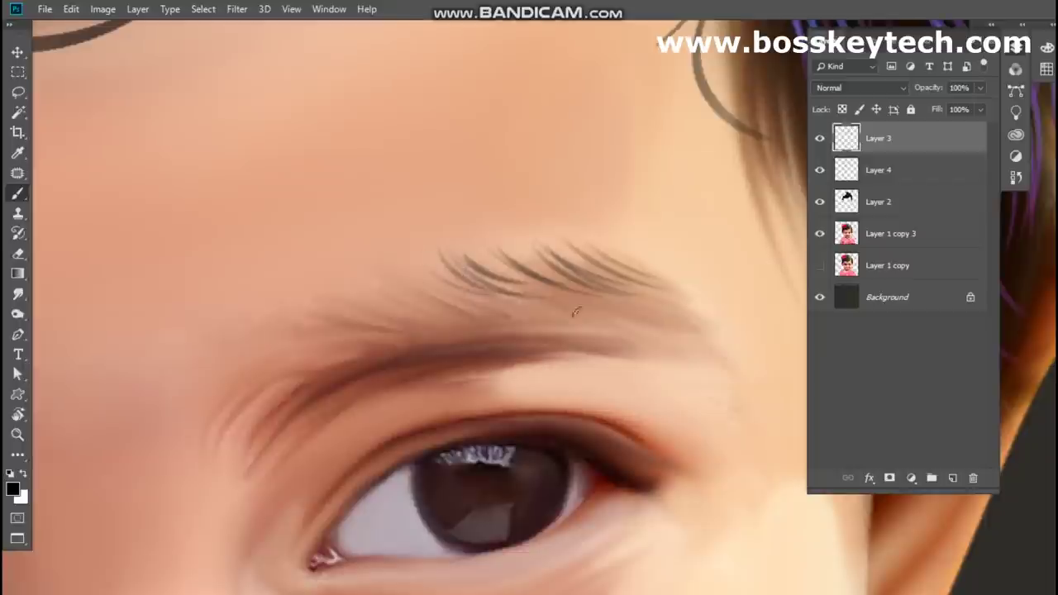
{"action": "left_click_drag", "start_coordinate": [427, 248], "coordinate": [512, 294]}
{"action": "left_click_drag", "start_coordinate": [453, 262], "coordinate": [520, 296]}
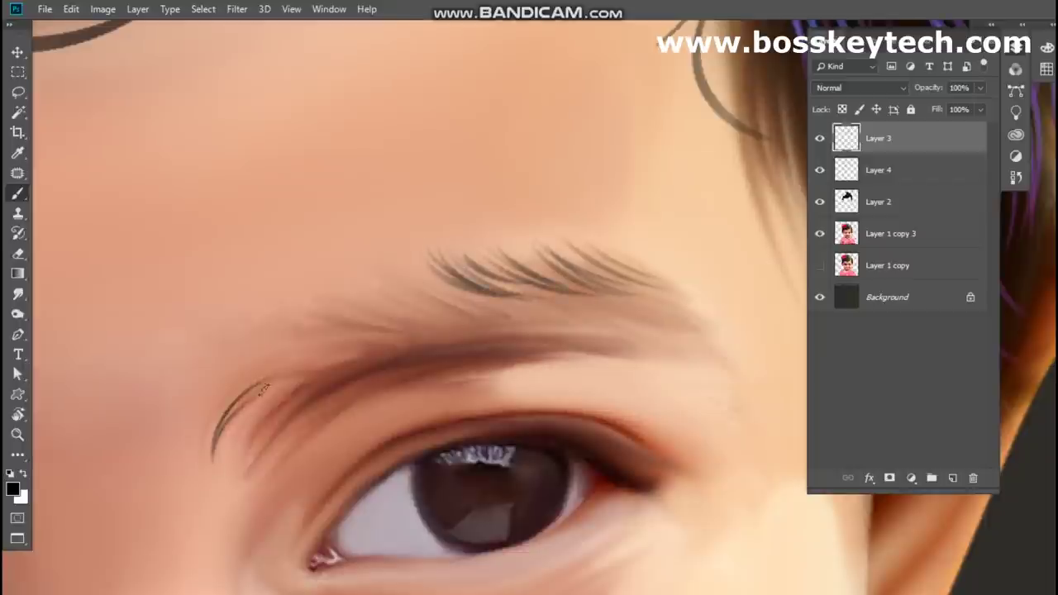
- Build the eyebrow's inner end, lower arch and middle with dark hair strokes
{"action": "left_click_drag", "start_coordinate": [207, 451], "coordinate": [260, 382]}
{"action": "left_click_drag", "start_coordinate": [248, 463], "coordinate": [417, 370]}
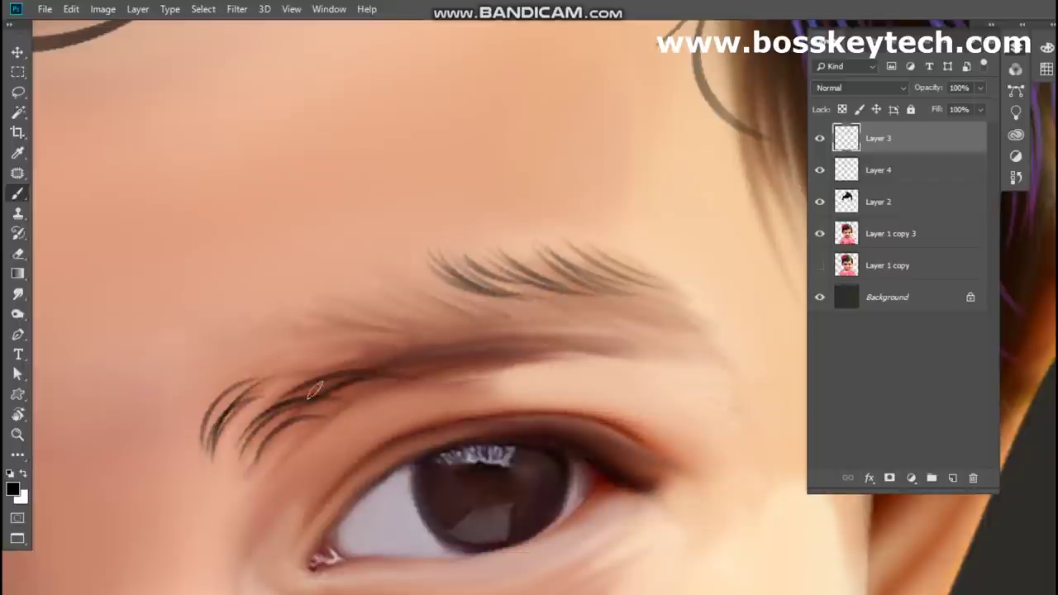
{"action": "left_click_drag", "start_coordinate": [290, 393], "coordinate": [426, 357]}
{"action": "left_click_drag", "start_coordinate": [322, 368], "coordinate": [476, 332]}
{"action": "left_click_drag", "start_coordinate": [387, 381], "coordinate": [557, 330]}
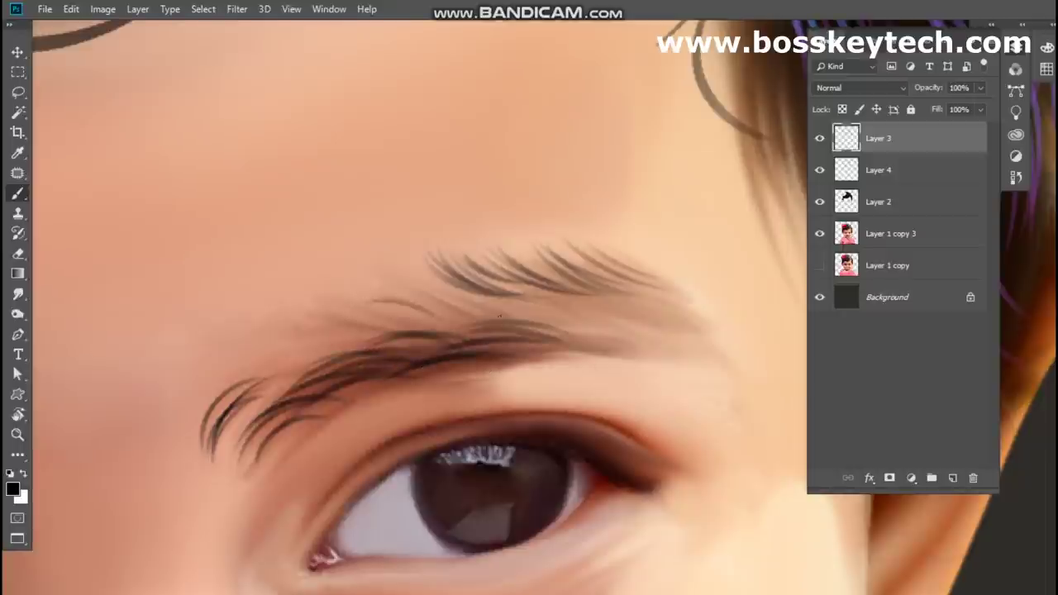
{"action": "left_click_drag", "start_coordinate": [341, 299], "coordinate": [461, 277]}
{"action": "left_click_drag", "start_coordinate": [365, 317], "coordinate": [485, 263]}
{"action": "left_click_drag", "start_coordinate": [233, 395], "coordinate": [395, 332]}
{"action": "mouse_move", "coordinate": [324, 331]}
{"action": "left_mouse_down"}
{"action": "mouse_move", "coordinate": [472, 299]}
{"action": "mouse_move", "coordinate": [638, 324]}
{"action": "left_mouse_up"}
- Undo a stray thick black stroke, then extend the eyebrow tail and fill its middle with brown hairs
{"action": "key", "text": "ctrl+z"}
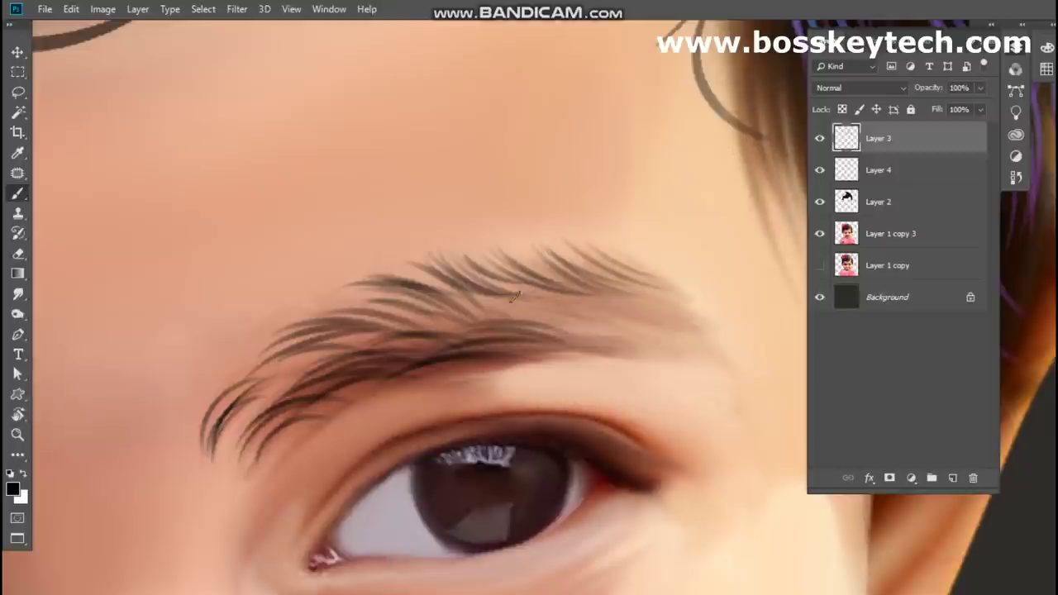
{"action": "left_click_drag", "start_coordinate": [514, 327], "coordinate": [662, 281]}
{"action": "left_click_drag", "start_coordinate": [595, 289], "coordinate": [698, 339]}
{"action": "mouse_move", "coordinate": [552, 334]}
{"action": "left_mouse_down"}
{"action": "mouse_move", "coordinate": [661, 296]}
{"action": "mouse_move", "coordinate": [723, 357]}
{"action": "left_mouse_up"}
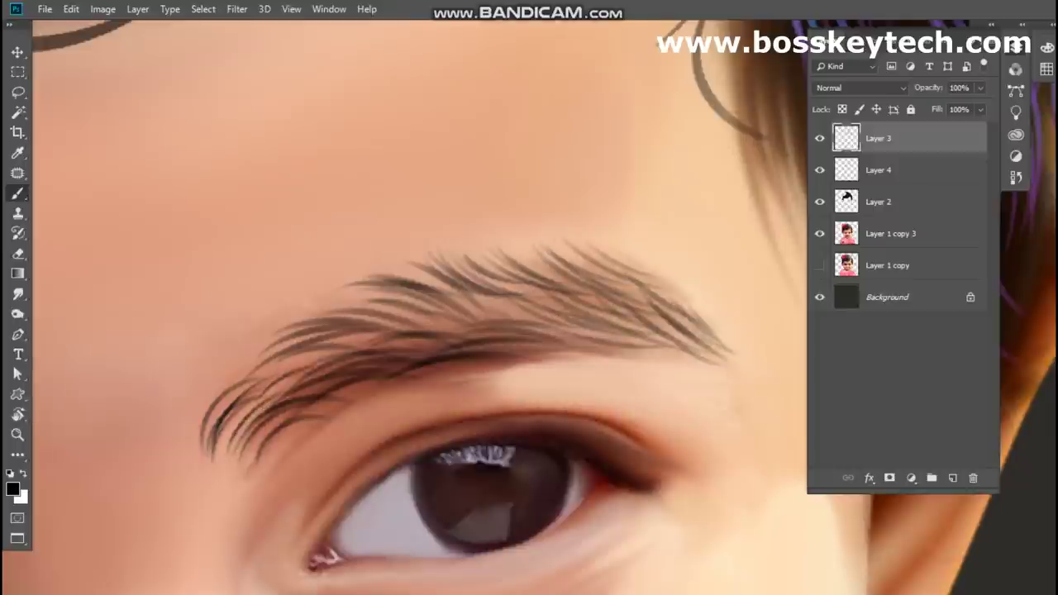
{"action": "left_click_drag", "start_coordinate": [459, 327], "coordinate": [552, 299]}
{"action": "left_click_drag", "start_coordinate": [475, 317], "coordinate": [611, 291]}
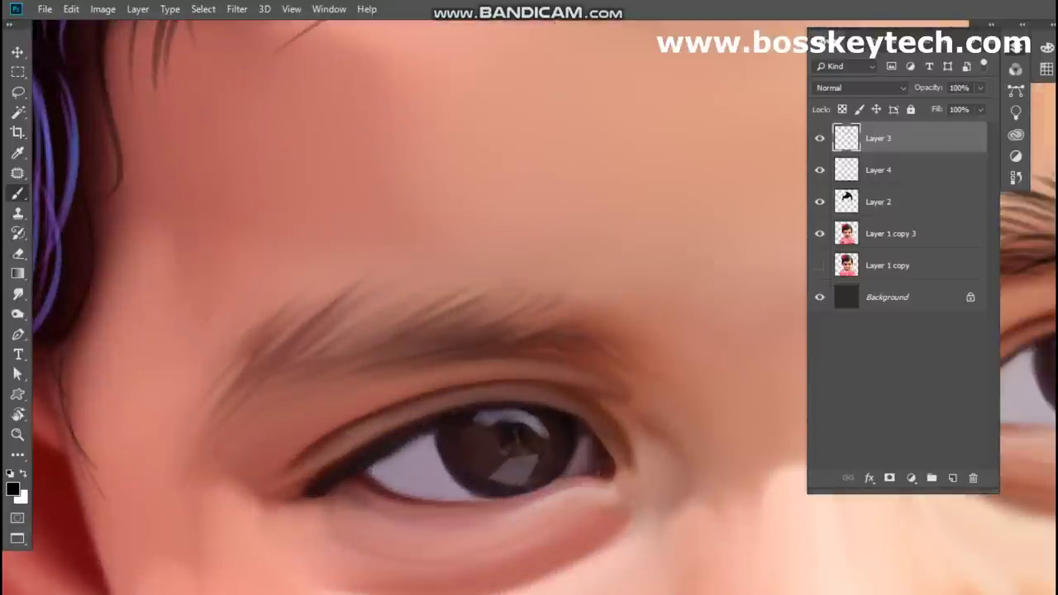
- Draw hair strokes on the other eyebrow's left end, middle and lower right
{"action": "left_click_drag", "start_coordinate": [263, 374], "coordinate": [322, 319]}
{"action": "left_click_drag", "start_coordinate": [277, 388], "coordinate": [355, 343]}
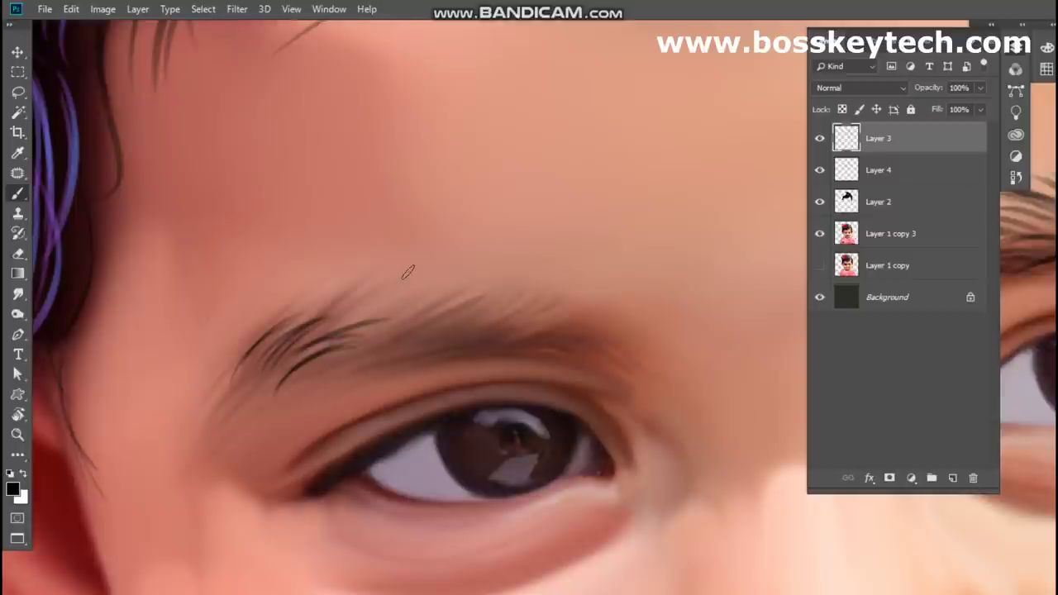
{"action": "left_click_drag", "start_coordinate": [200, 448], "coordinate": [252, 401]}
{"action": "left_click_drag", "start_coordinate": [207, 422], "coordinate": [273, 371]}
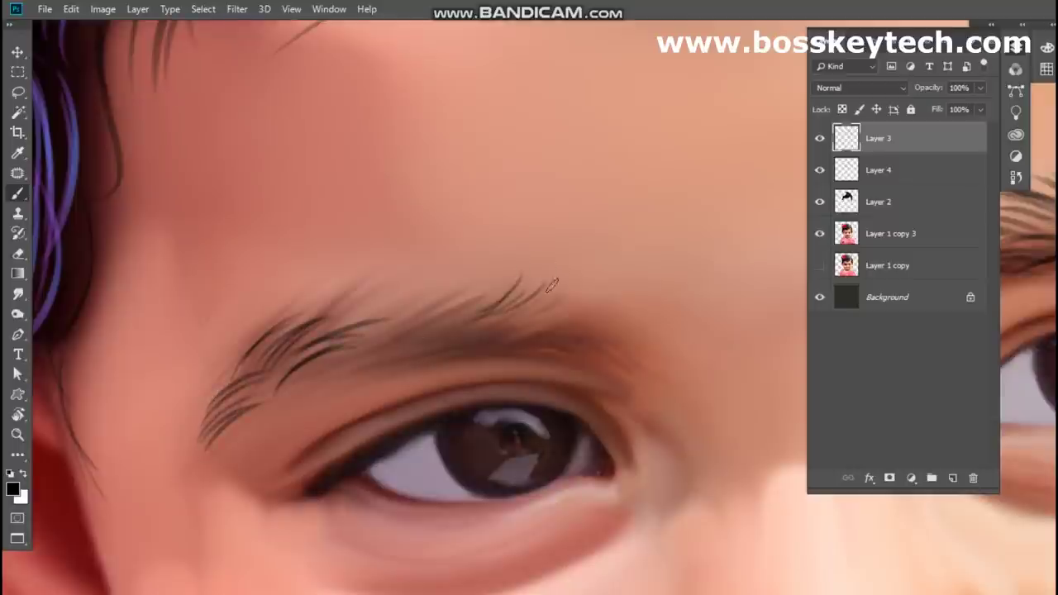
{"action": "left_click_drag", "start_coordinate": [430, 320], "coordinate": [467, 281]}
{"action": "left_click_drag", "start_coordinate": [395, 327], "coordinate": [447, 285]}
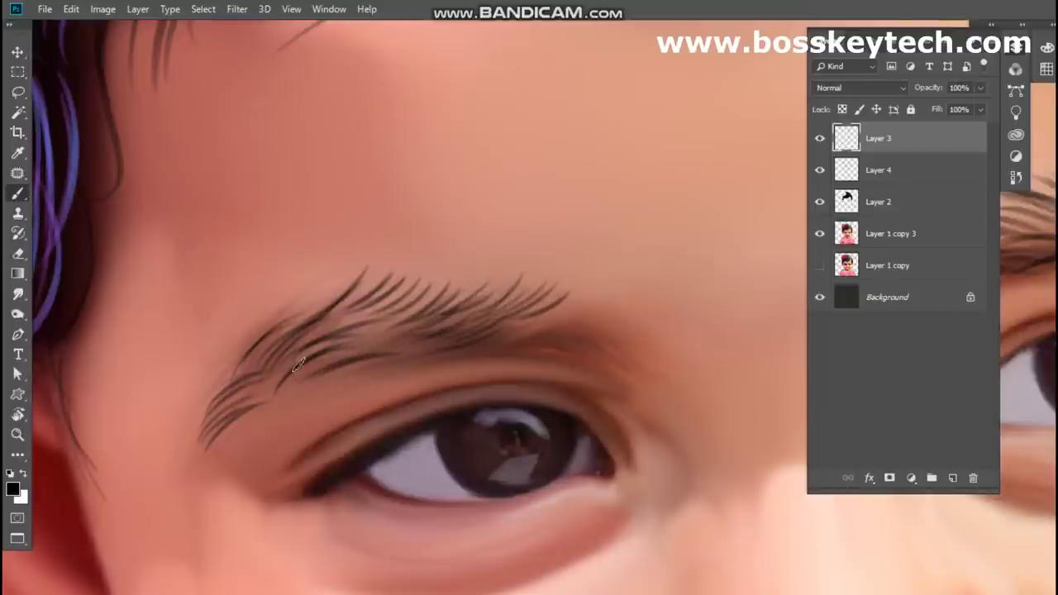
{"action": "left_click_drag", "start_coordinate": [567, 336], "coordinate": [481, 329]}
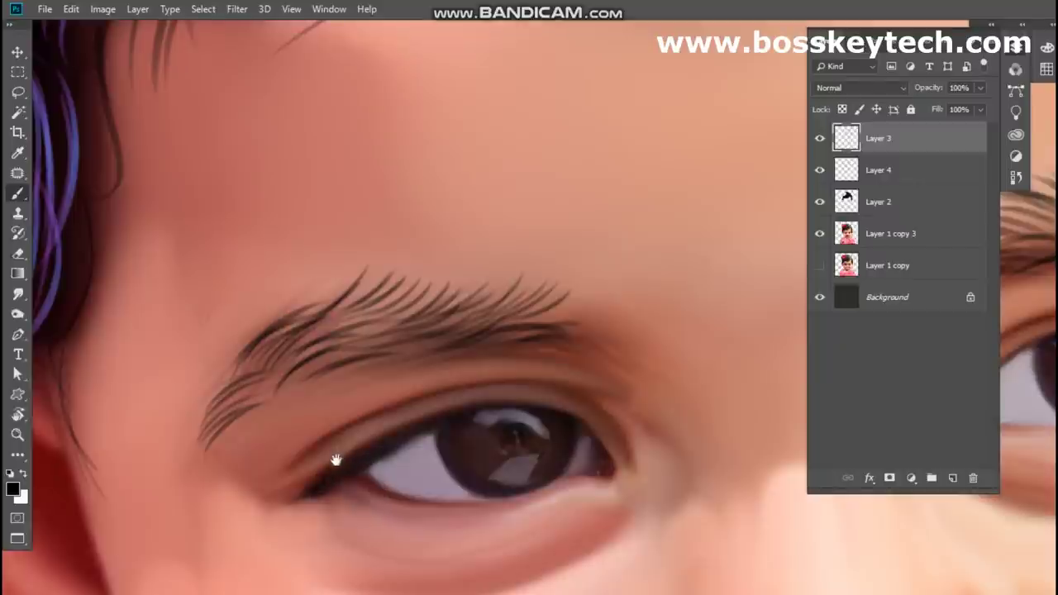
{"action": "left_click_drag", "start_coordinate": [357, 467], "coordinate": [380, 366]}
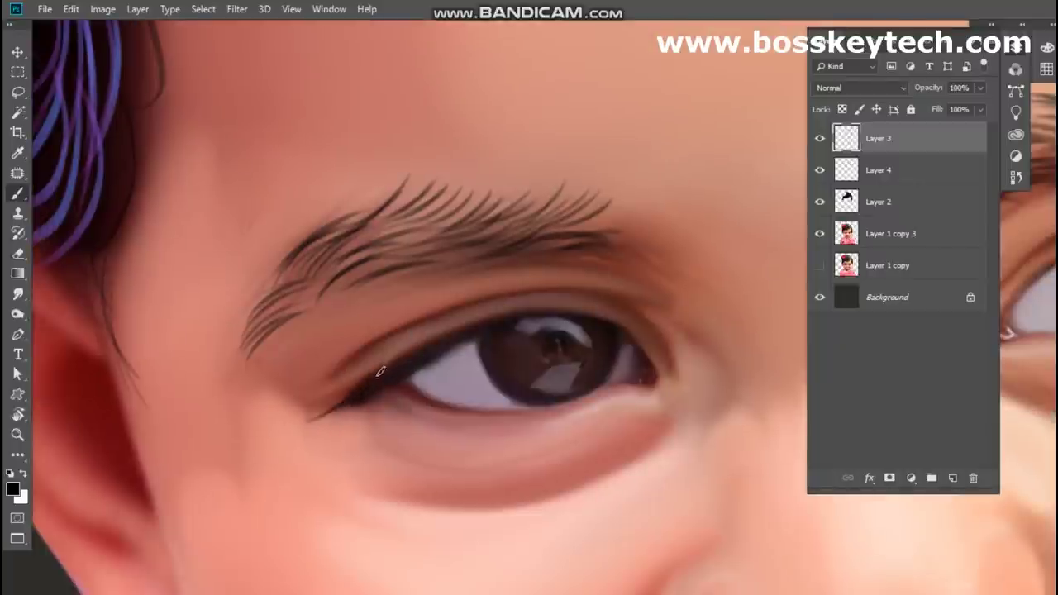
- Extend the dark eyeliner along the upper lash line and add a curly grey stray strand beside the hair
{"action": "left_click_drag", "start_coordinate": [436, 345], "coordinate": [334, 412]}
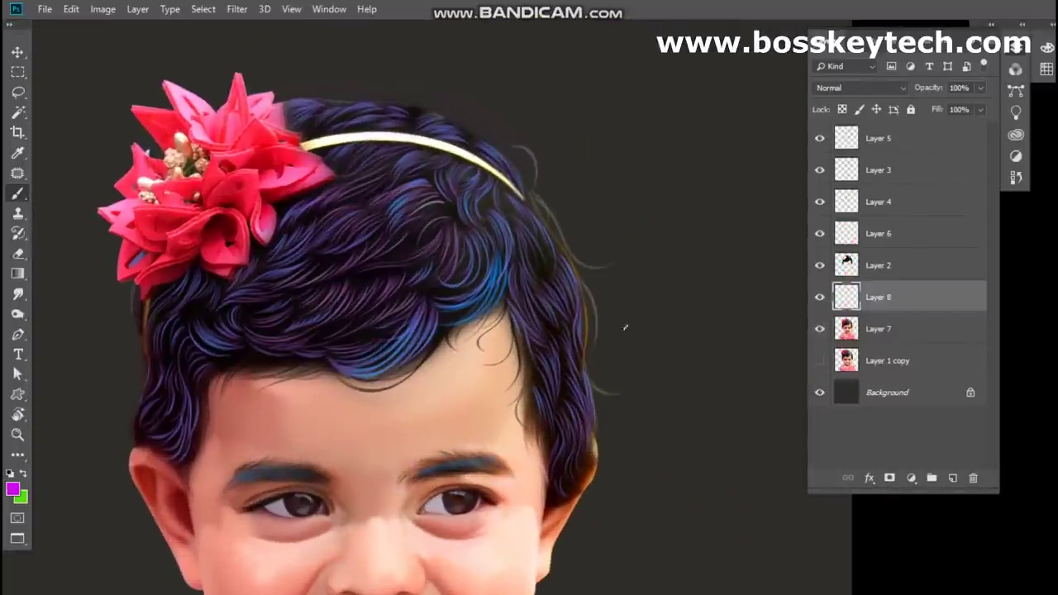
{"action": "left_click_drag", "start_coordinate": [604, 424], "coordinate": [629, 432]}
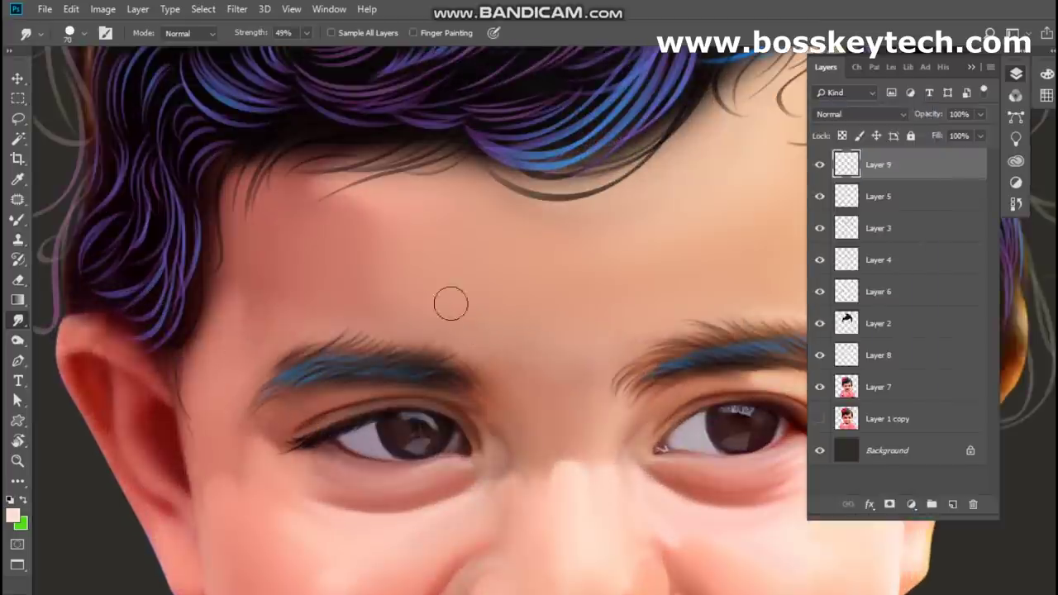
- Lay pale smudges across the forehead, right forehead and cheek
{"action": "mouse_move", "coordinate": [421, 306]}
{"action": "left_mouse_down"}
{"action": "mouse_move", "coordinate": [492, 301]}
{"action": "mouse_move", "coordinate": [454, 300]}
{"action": "left_mouse_up"}
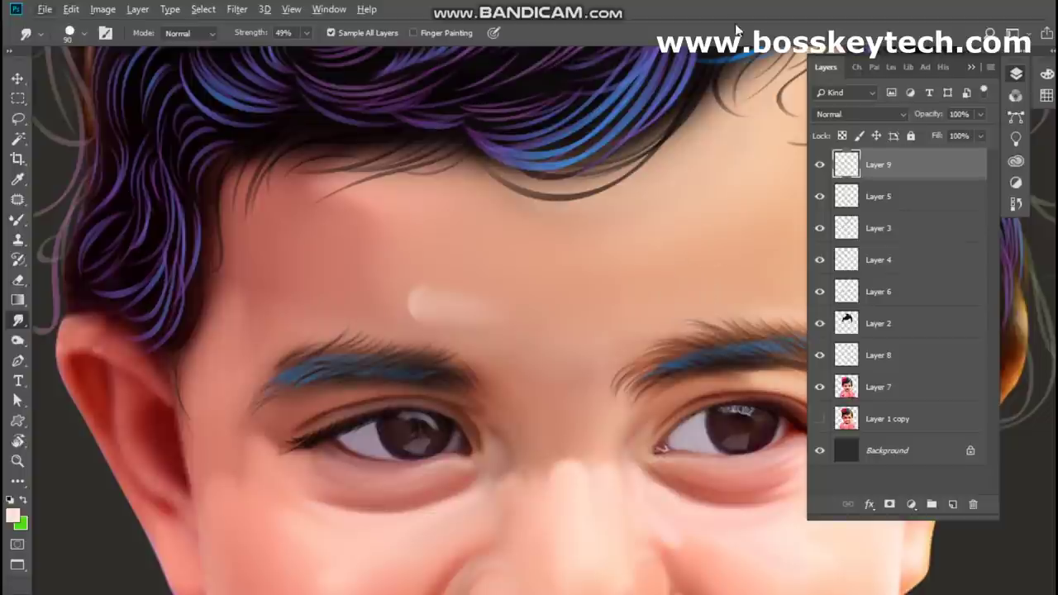
{"action": "mouse_move", "coordinate": [657, 292]}
{"action": "left_mouse_down"}
{"action": "mouse_move", "coordinate": [700, 286]}
{"action": "mouse_move", "coordinate": [652, 279]}
{"action": "left_mouse_up"}
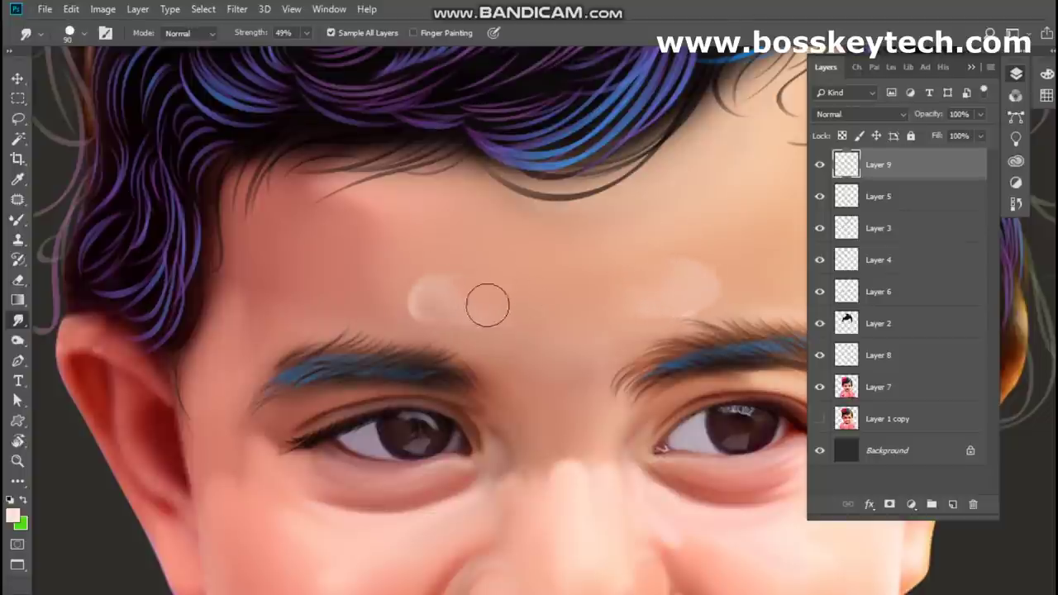
{"action": "scroll", "coordinate": [456, 309], "scroll_direction": "down", "scroll_amount": 5}
{"action": "scroll", "coordinate": [408, 203], "scroll_direction": "up", "scroll_amount": 3}
{"action": "scroll", "coordinate": [519, 333], "scroll_direction": "up", "scroll_amount": 3}
{"action": "left_click_drag", "start_coordinate": [380, 380], "coordinate": [443, 325]}
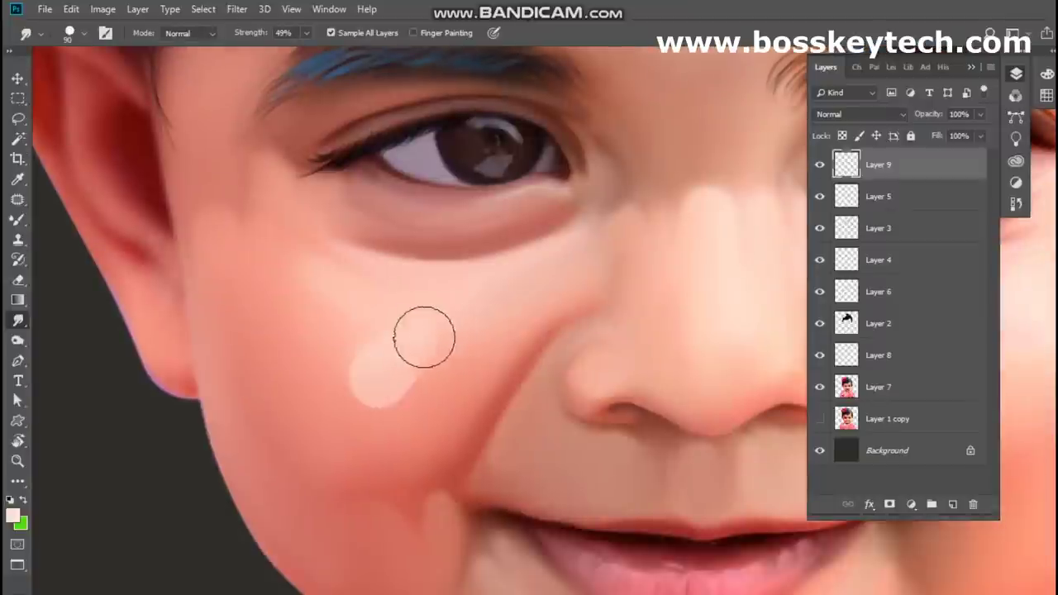
{"action": "scroll", "coordinate": [442, 325], "scroll_direction": "down", "scroll_amount": 3}
{"action": "scroll", "coordinate": [578, 363], "scroll_direction": "down", "scroll_amount": 3}
{"action": "scroll", "coordinate": [552, 399], "scroll_direction": "up", "scroll_amount": 1}
{"action": "scroll", "coordinate": [552, 399], "scroll_direction": "up", "scroll_amount": 4}
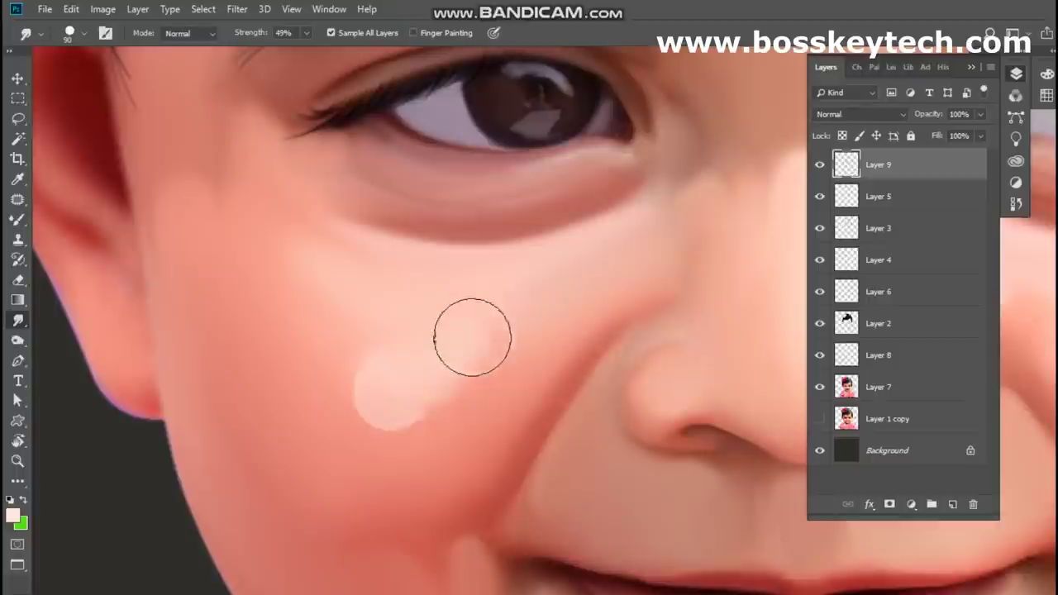
{"action": "scroll", "coordinate": [553, 279], "scroll_direction": "down", "scroll_amount": 3}
{"action": "scroll", "coordinate": [520, 385], "scroll_direction": "up", "scroll_amount": 3}
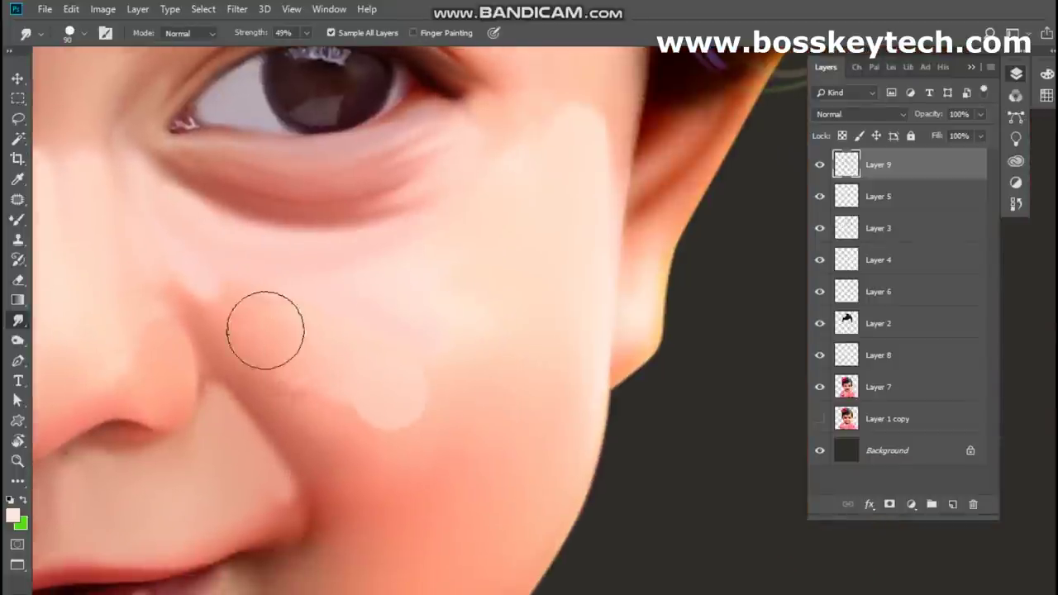
{"action": "scroll", "coordinate": [316, 373], "scroll_direction": "down", "scroll_amount": 3}
{"action": "scroll", "coordinate": [427, 191], "scroll_direction": "up", "scroll_amount": 3}
{"action": "scroll", "coordinate": [345, 278], "scroll_direction": "down", "scroll_amount": 2}
{"action": "scroll", "coordinate": [344, 279], "scroll_direction": "up", "scroll_amount": 2}
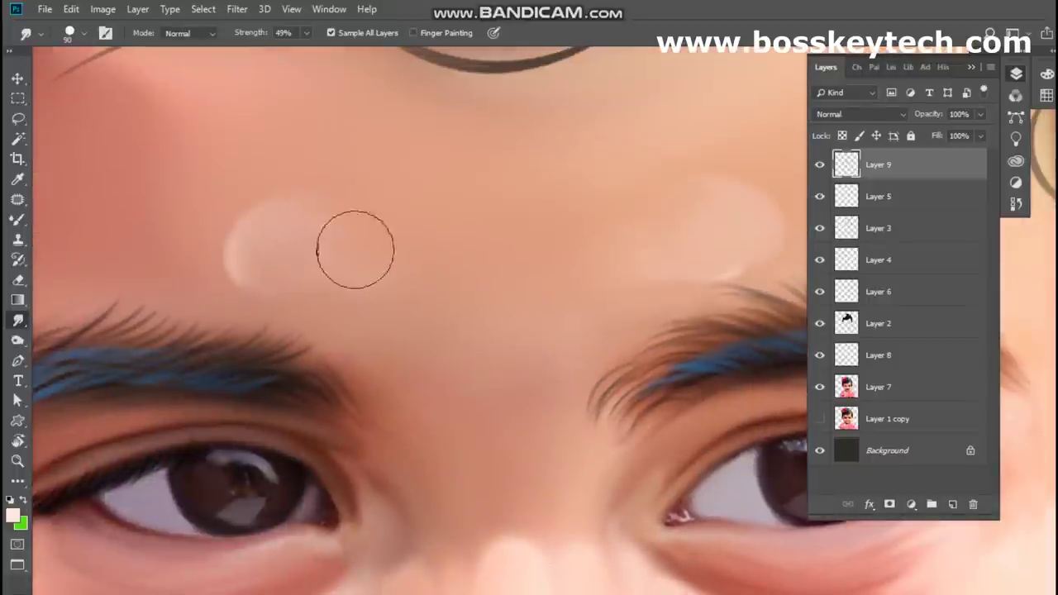
{"action": "scroll", "coordinate": [649, 236], "scroll_direction": "down", "scroll_amount": 3}
{"action": "scroll", "coordinate": [490, 386], "scroll_direction": "up", "scroll_amount": 3}
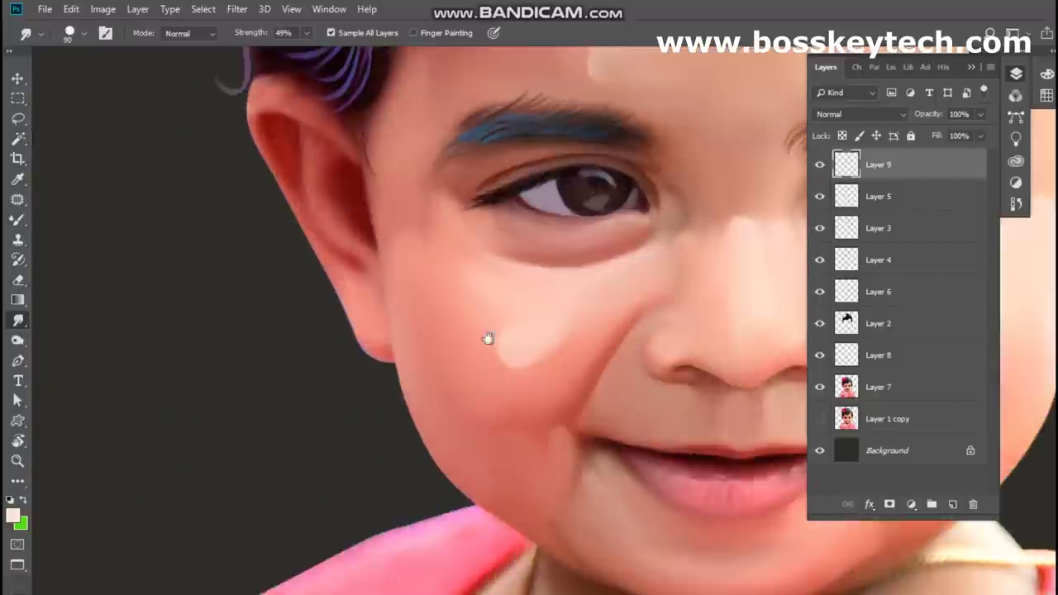
{"action": "scroll", "coordinate": [490, 386], "scroll_direction": "up", "scroll_amount": 2}
- Set the foreground colour to hex f58914
{"action": "left_click", "coordinate": [12, 516]}
{"action": "type", "text": "f58914"}
{"action": "left_click_drag", "start_coordinate": [801, 483], "coordinate": [802, 479]}
{"action": "left_click", "coordinate": [931, 286]}
- Smudge the cheek at 14% strength on a new empty layer
{"action": "key", "text": "r"}
{"action": "scroll", "coordinate": [414, 338], "scroll_direction": "down", "scroll_amount": 3}
{"action": "scroll", "coordinate": [350, 276], "scroll_direction": "up", "scroll_amount": 3}
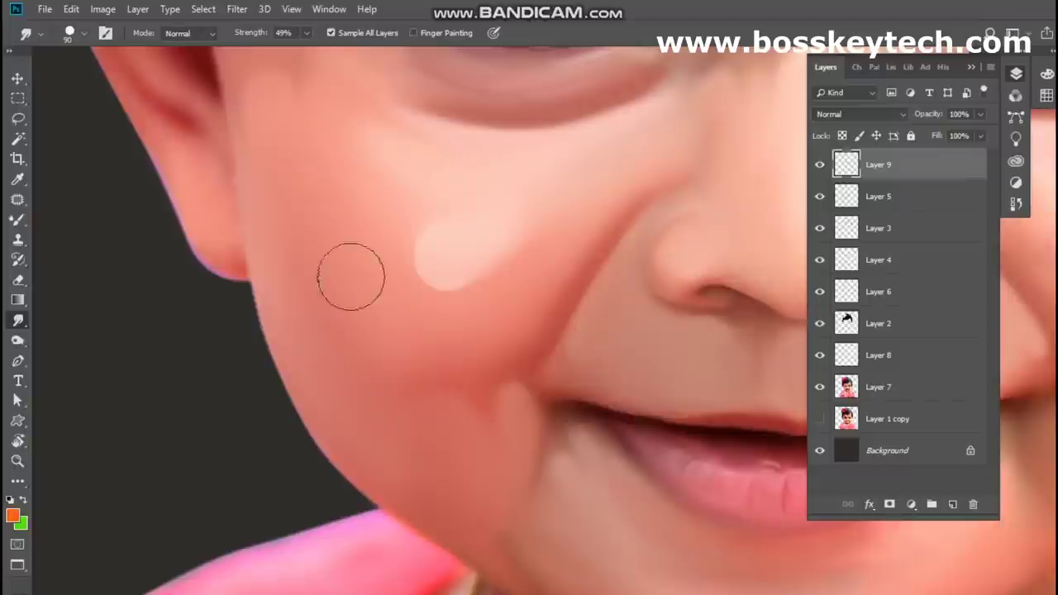
{"action": "left_click", "coordinate": [306, 33]}
{"action": "left_click_drag", "start_coordinate": [308, 51], "coordinate": [281, 51]}
{"action": "left_click", "coordinate": [952, 504]}
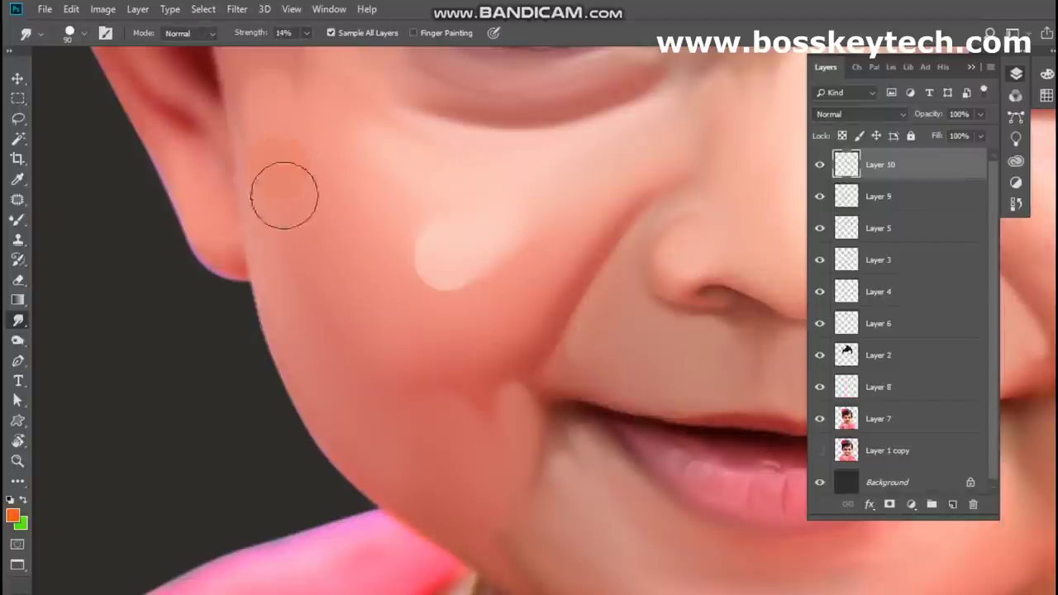
{"action": "mouse_move", "coordinate": [364, 337]}
{"action": "left_mouse_down"}
{"action": "mouse_move", "coordinate": [295, 182]}
{"action": "mouse_move", "coordinate": [347, 342]}
{"action": "left_mouse_up"}
- Cancel the Color Balance adjustment and delete the cheek smudge Layer 10
{"action": "key", "text": "ctrl+b"}
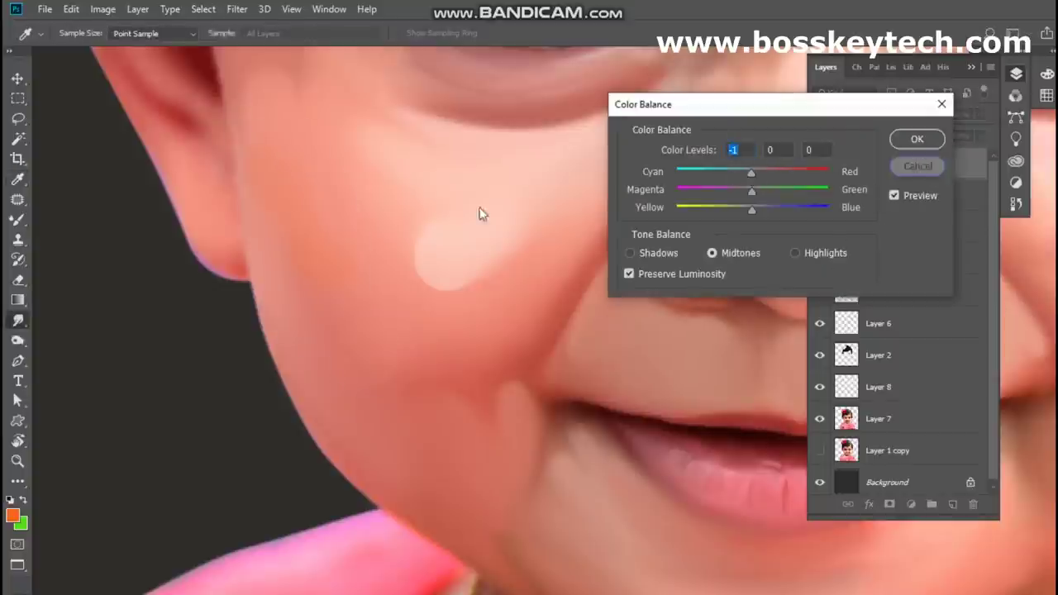
{"action": "key", "text": "Escape"}
{"action": "key", "text": "Delete"}
{"action": "key", "text": "Return"}
- Reset the zoom and paint yellow-green strands on the curls
{"action": "key", "text": "ctrl+0"}
{"action": "key", "text": "ctrl+plus"}
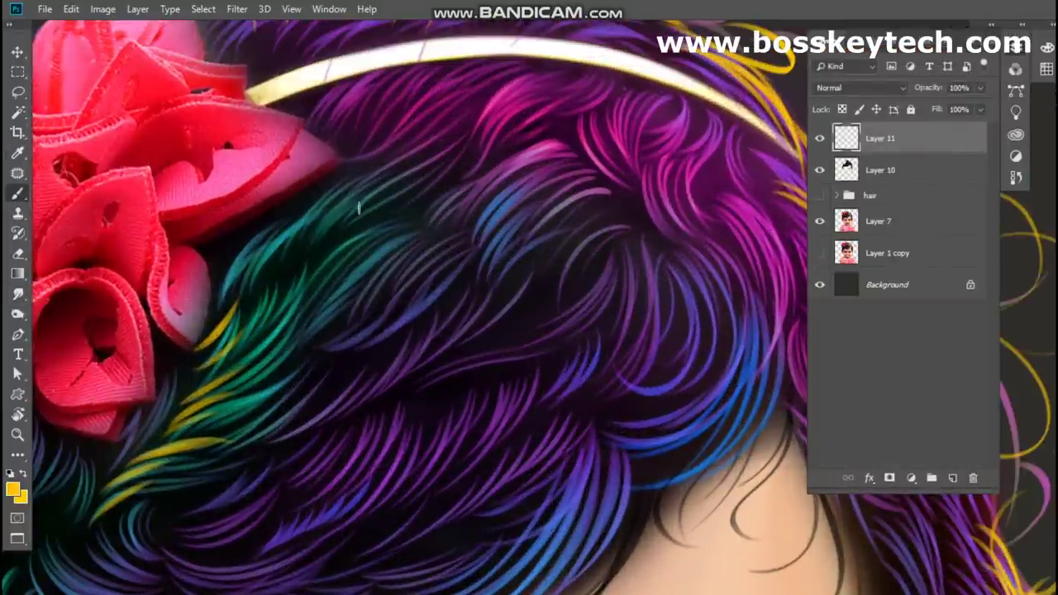
{"action": "left_click_drag", "start_coordinate": [358, 208], "coordinate": [276, 256]}
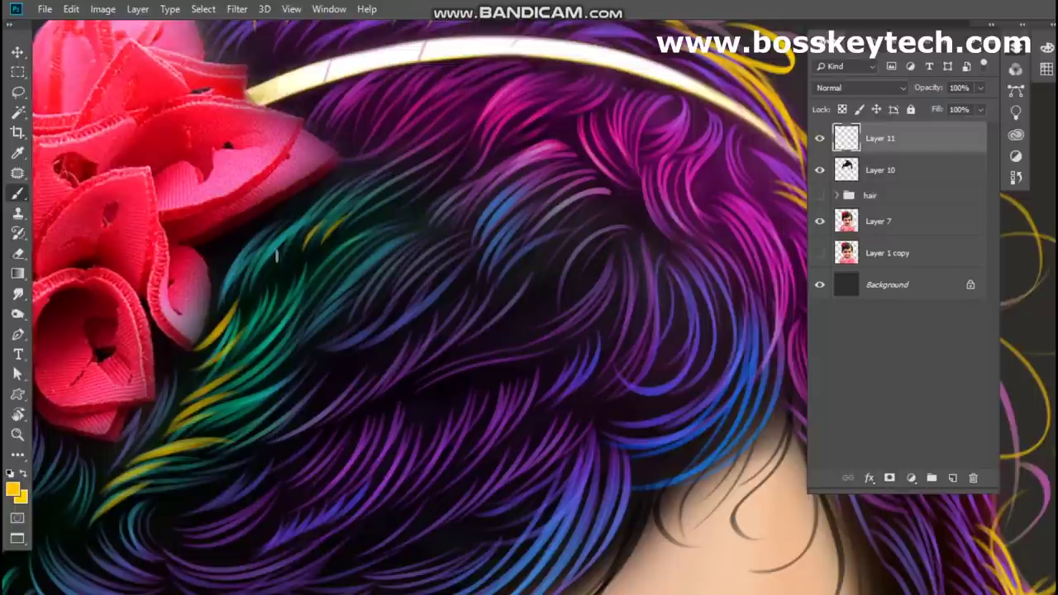
- Paint thin yellow strands across the curls, near the hairband and down the right purple curls
{"action": "left_click_drag", "start_coordinate": [445, 170], "coordinate": [347, 235]}
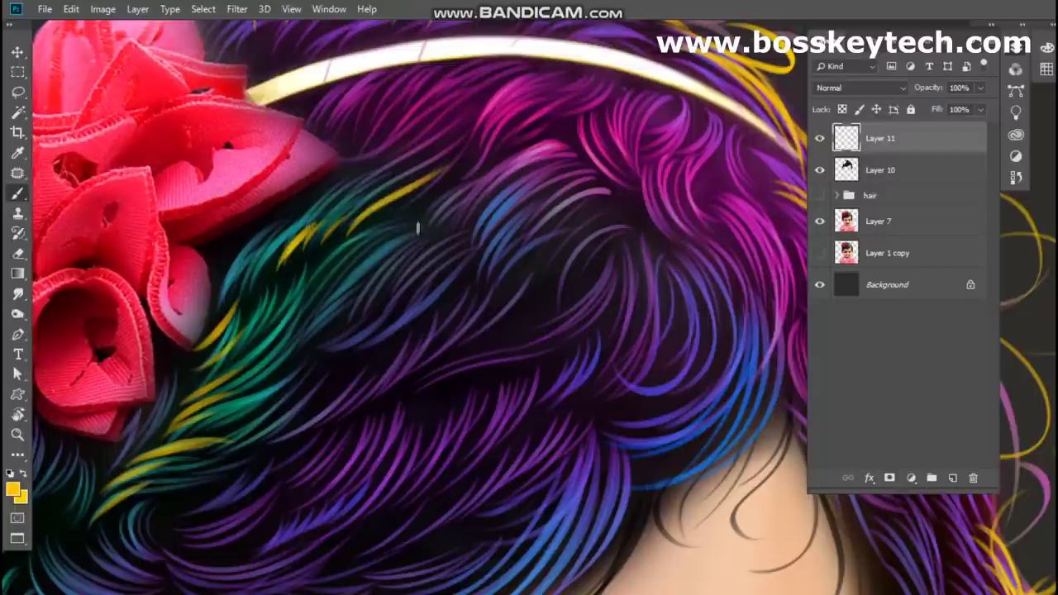
{"action": "left_click_drag", "start_coordinate": [418, 228], "coordinate": [327, 285]}
{"action": "left_click_drag", "start_coordinate": [478, 243], "coordinate": [420, 281]}
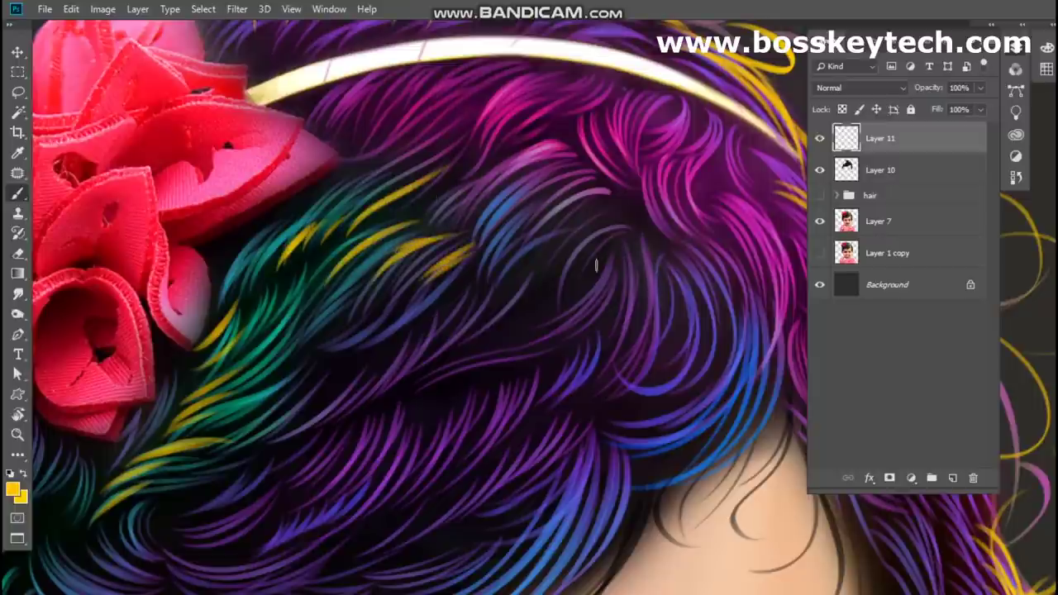
{"action": "left_click_drag", "start_coordinate": [621, 208], "coordinate": [552, 261]}
{"action": "left_click_drag", "start_coordinate": [570, 139], "coordinate": [510, 170]}
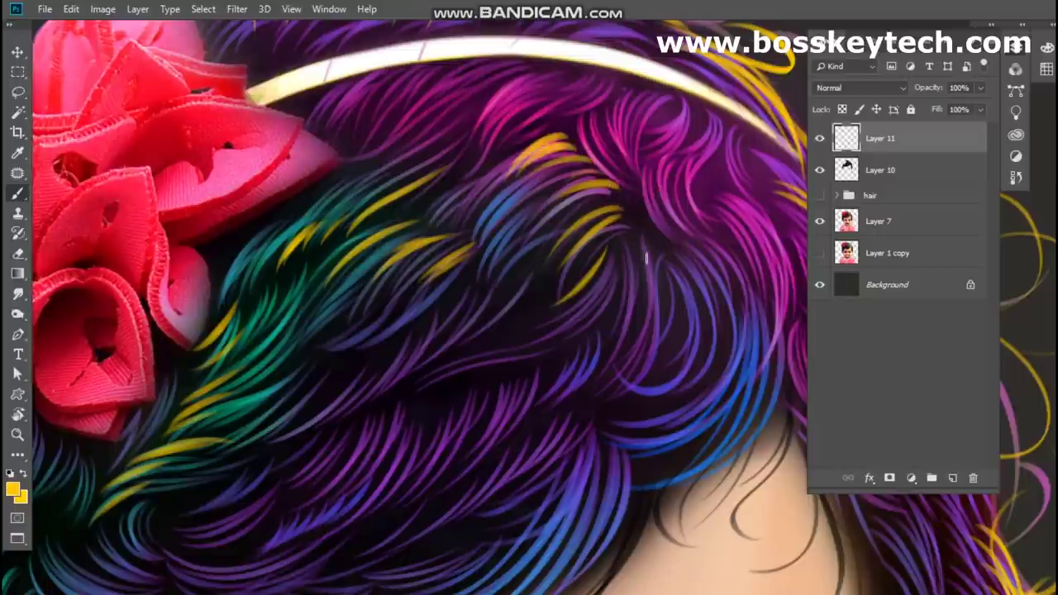
{"action": "mouse_move", "coordinate": [641, 236]}
{"action": "left_mouse_down"}
{"action": "mouse_move", "coordinate": [614, 347]}
{"action": "mouse_move", "coordinate": [654, 293]}
{"action": "mouse_move", "coordinate": [744, 361]}
{"action": "left_mouse_up"}
{"action": "left_click_drag", "start_coordinate": [661, 253], "coordinate": [637, 496]}
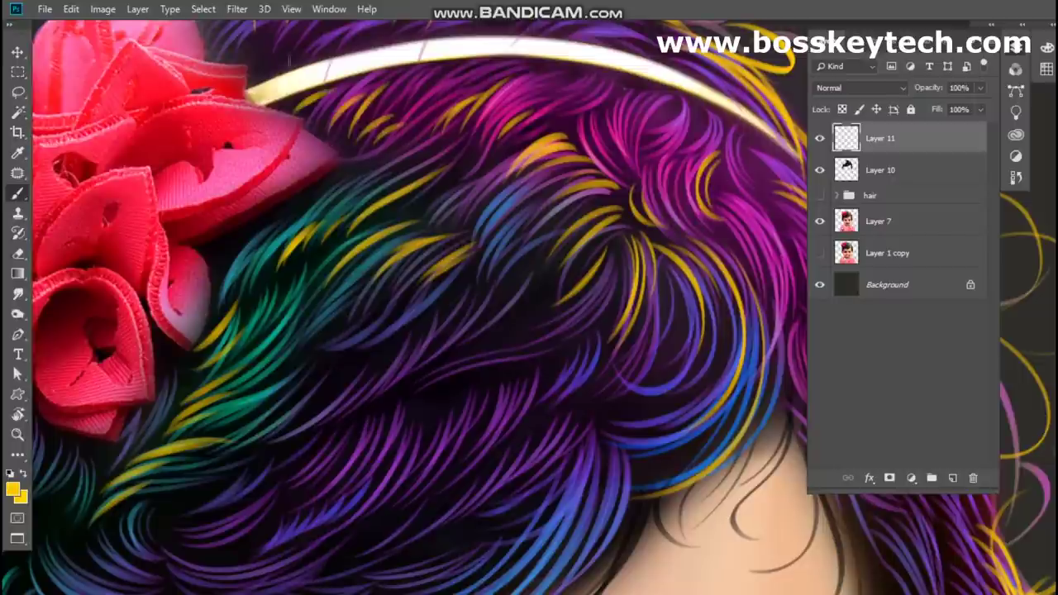
- Try a yellow strand on the lower purple curls, then undo it
{"action": "scroll", "coordinate": [578, 279], "scroll_direction": "down", "scroll_amount": 3}
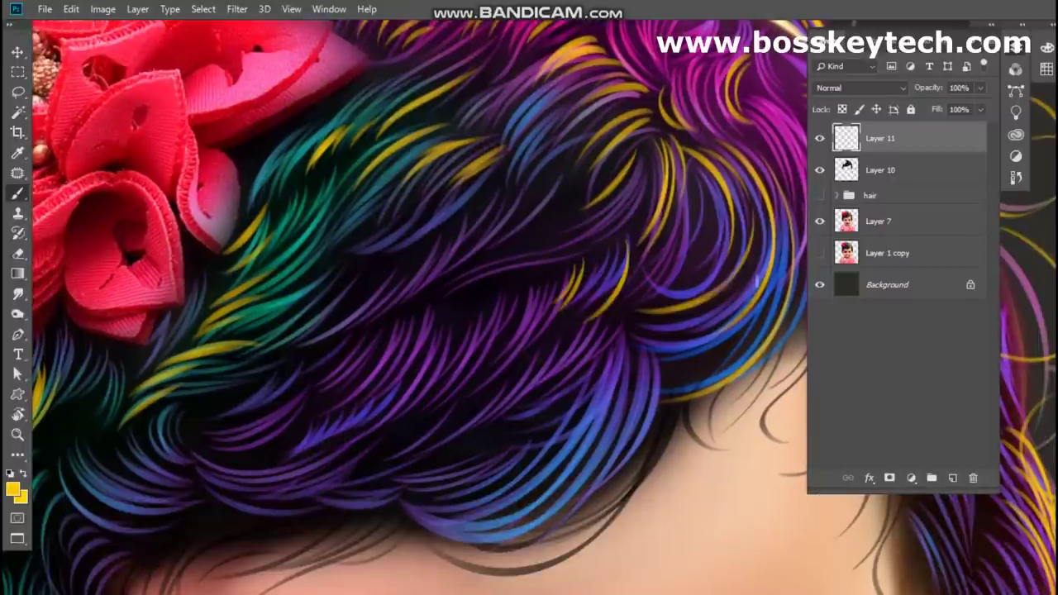
{"action": "left_click_drag", "start_coordinate": [487, 384], "coordinate": [444, 415]}
{"action": "key", "text": "ctrl+z"}
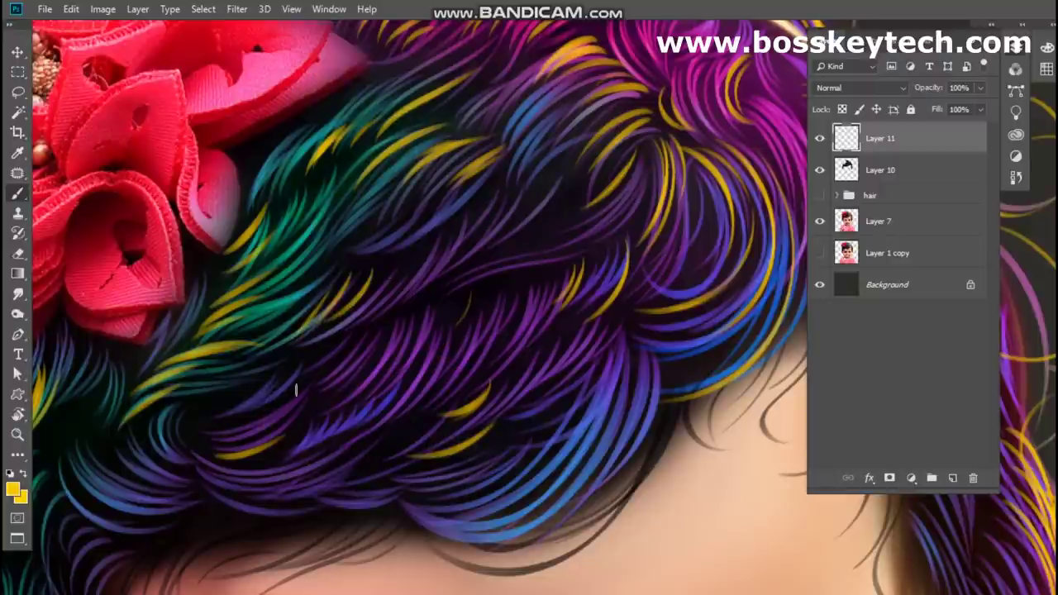
{"action": "scroll", "coordinate": [361, 350], "scroll_direction": "down", "scroll_amount": 5}
{"action": "scroll", "coordinate": [361, 350], "scroll_direction": "up", "scroll_amount": 1}
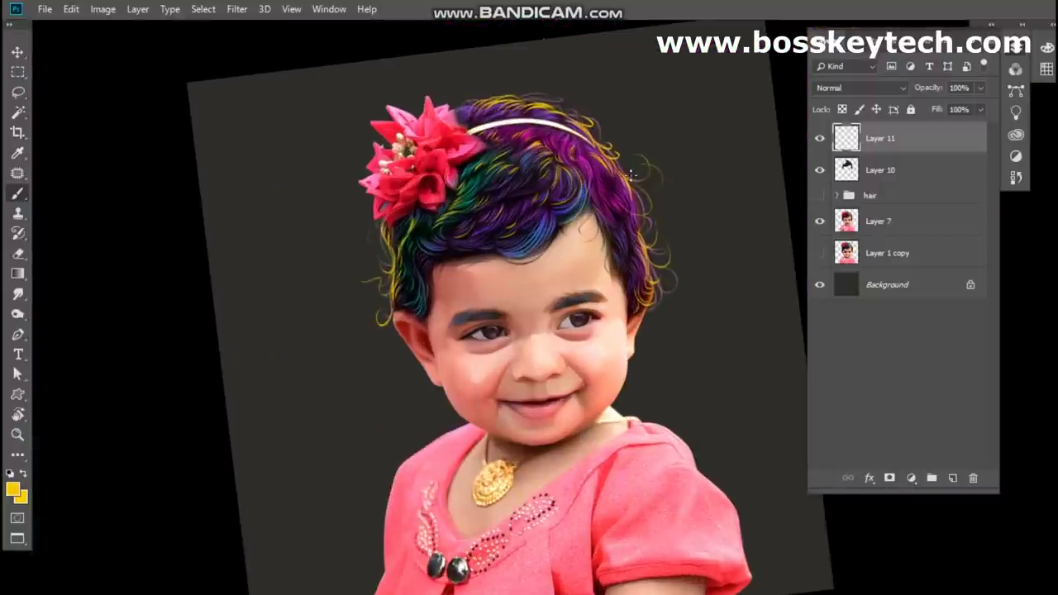
{"action": "scroll", "coordinate": [595, 372], "scroll_direction": "up", "scroll_amount": 4}
- Add yellow strands across the blue-purple curls and curved strands on the left curls
{"action": "left_click_drag", "start_coordinate": [549, 243], "coordinate": [478, 316]}
{"action": "left_click_drag", "start_coordinate": [500, 243], "coordinate": [438, 306]}
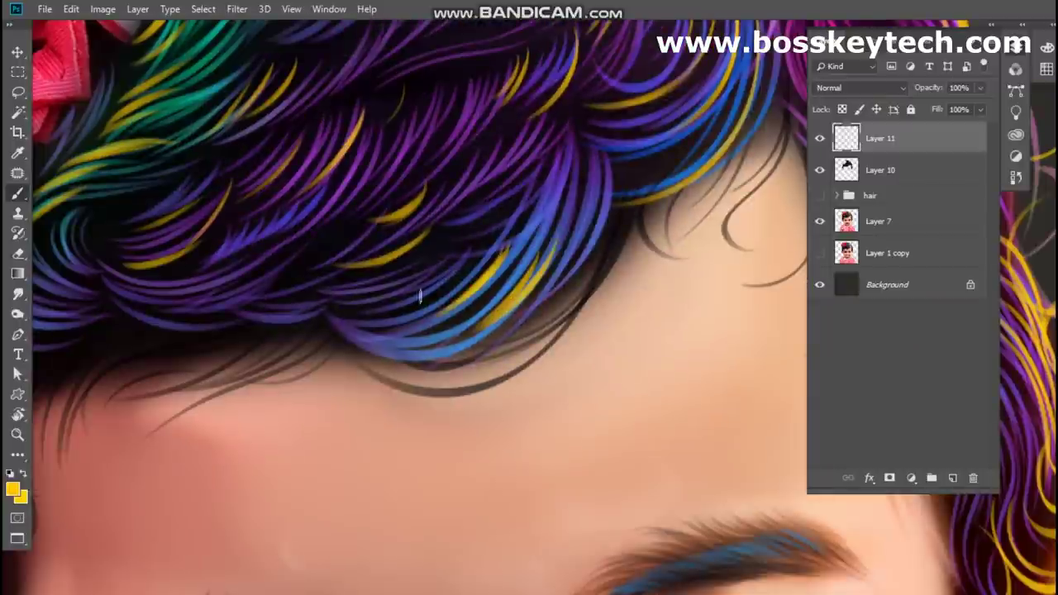
{"action": "left_click_drag", "start_coordinate": [504, 207], "coordinate": [453, 221]}
{"action": "left_click_drag", "start_coordinate": [573, 135], "coordinate": [552, 265]}
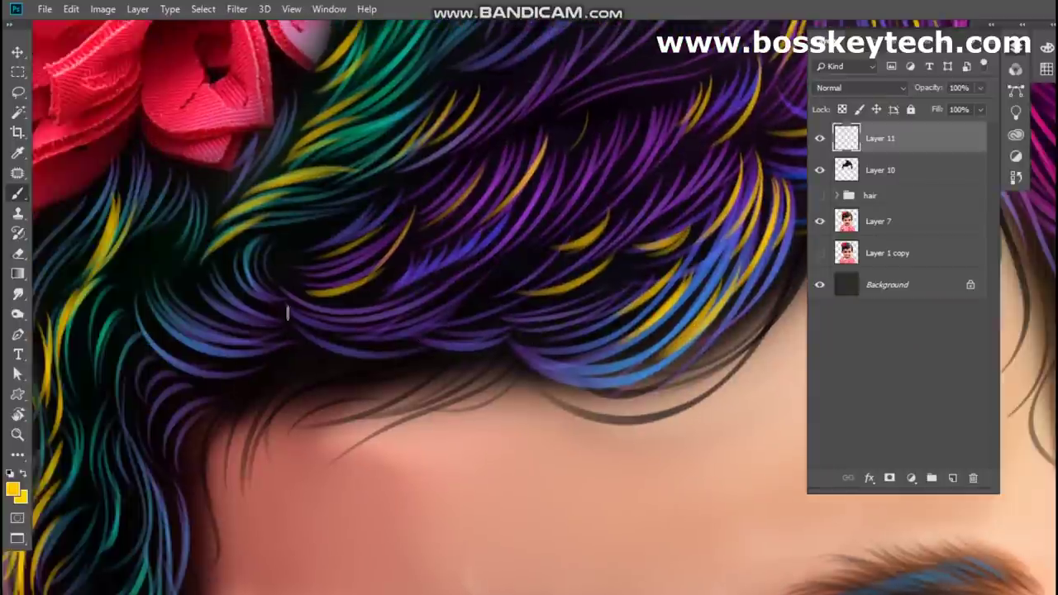
{"action": "scroll", "coordinate": [372, 248], "scroll_direction": "left", "scroll_amount": 3}
{"action": "left_click_drag", "start_coordinate": [163, 254], "coordinate": [133, 310]}
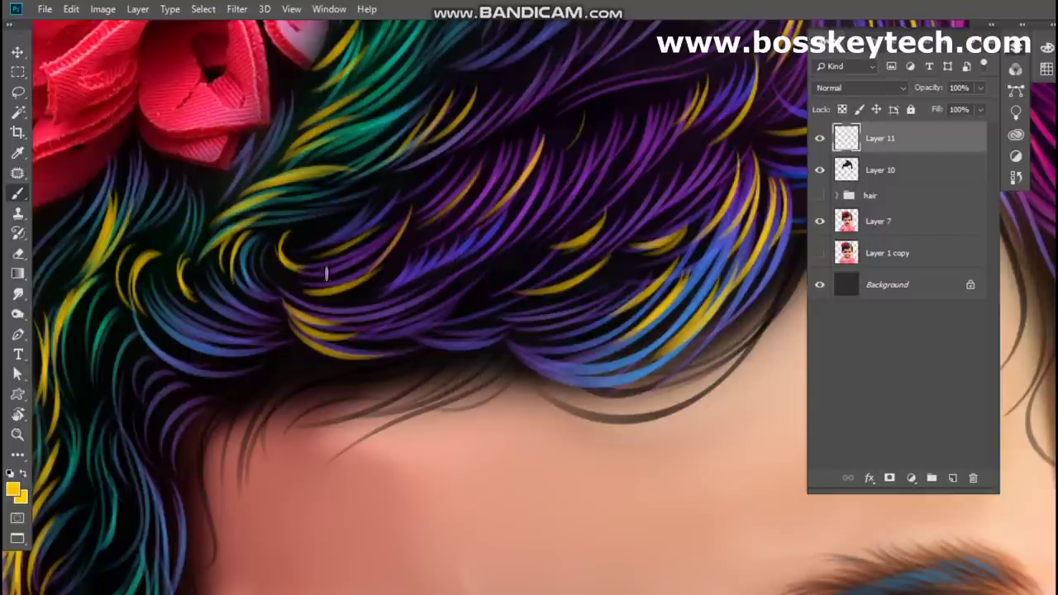
{"action": "left_click_drag", "start_coordinate": [189, 384], "coordinate": [277, 361]}
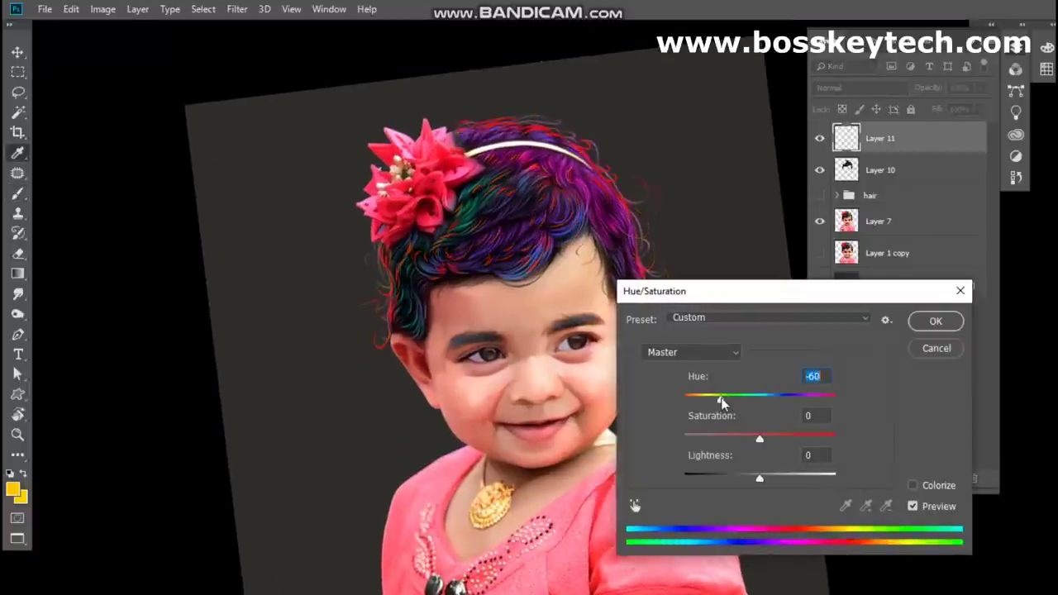
- Cancel the hue change, then lasso the face with a feathered selection
{"action": "left_click_drag", "start_coordinate": [764, 396], "coordinate": [709, 395]}
{"action": "left_click", "coordinate": [930, 351]}
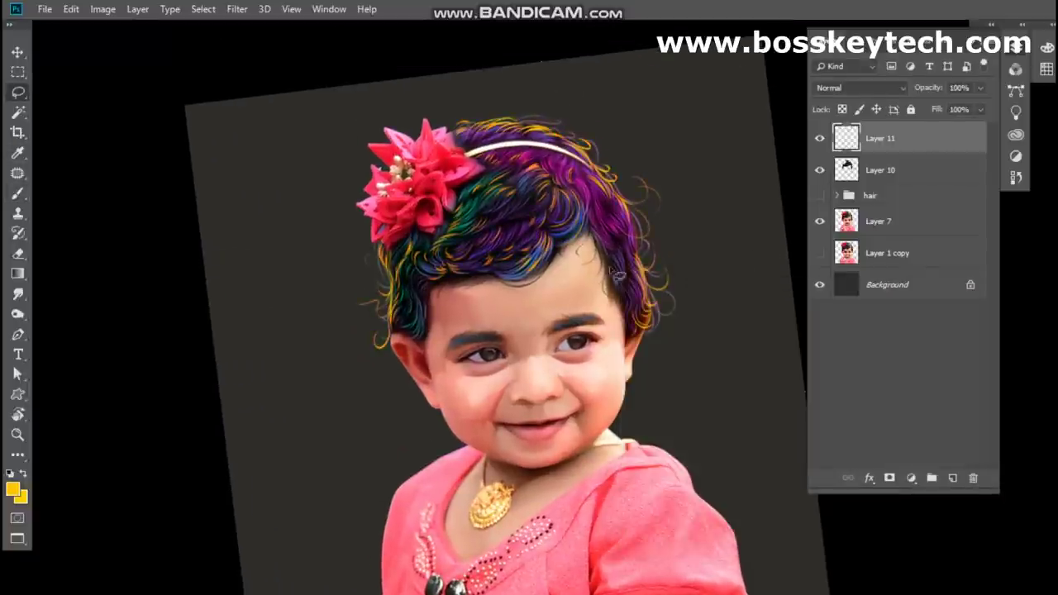
{"action": "left_click_drag", "start_coordinate": [678, 300], "coordinate": [409, 331]}
{"action": "key", "text": "shift+F6"}
{"action": "key", "text": "Return"}
- Copy the face selection onto a new layer and shift its hue to +117
{"action": "left_click", "coordinate": [138, 9]}
{"action": "left_click", "coordinate": [380, 147]}
{"action": "key", "text": "ctrl+u"}
{"action": "mouse_move", "coordinate": [759, 396]}
{"action": "left_mouse_down"}
{"action": "mouse_move", "coordinate": [827, 397]}
{"action": "mouse_move", "coordinate": [692, 391]}
{"action": "mouse_move", "coordinate": [731, 398]}
{"action": "left_mouse_up"}
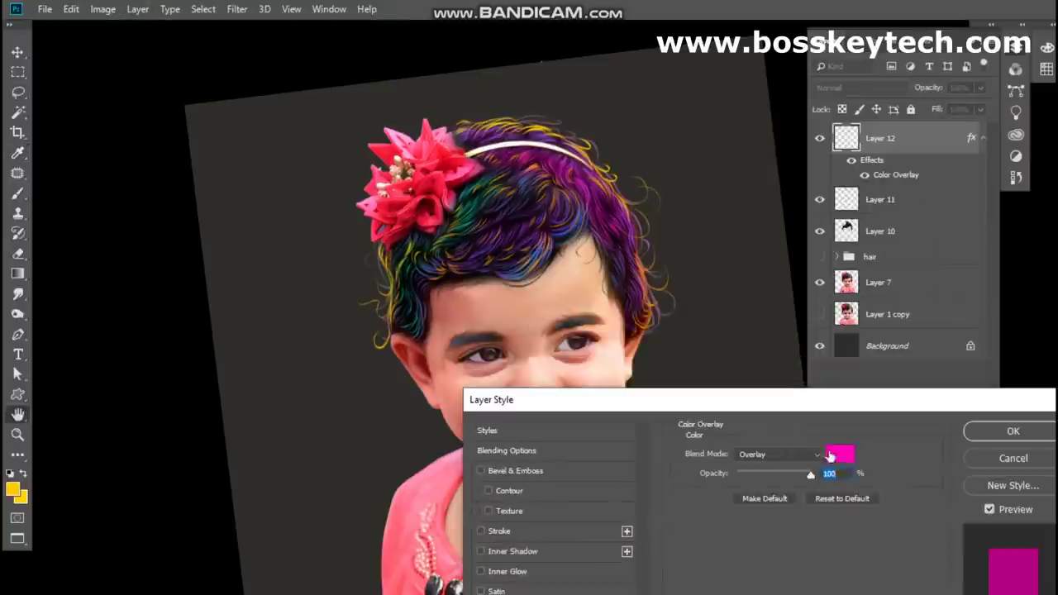
- Change the layer's colour overlay from magenta to teal
{"action": "left_click", "coordinate": [840, 454]}
{"action": "mouse_move", "coordinate": [794, 415]}
{"action": "left_mouse_down"}
{"action": "mouse_move", "coordinate": [795, 433]}
{"action": "mouse_move", "coordinate": [793, 402]}
{"action": "left_mouse_up"}
{"action": "left_click", "coordinate": [728, 309]}
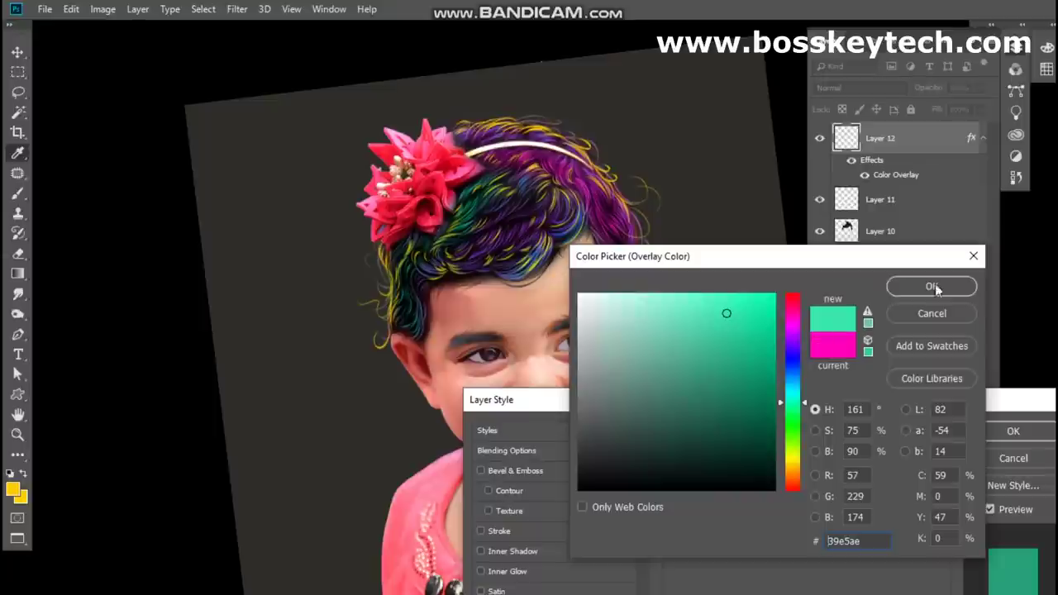
{"action": "left_click", "coordinate": [931, 285]}
{"action": "left_click", "coordinate": [1013, 430]}
- Lower the overlay layer to about 51% opacity and rotate the view back nearly straight
{"action": "left_click_drag", "start_coordinate": [980, 90], "coordinate": [947, 110]}
{"action": "key", "text": "ctrl+minus"}
{"action": "key", "text": "ctrl+minus"}
{"action": "key", "text": "r"}
{"action": "mouse_move", "coordinate": [562, 281]}
{"action": "left_mouse_down"}
{"action": "mouse_move", "coordinate": [601, 304]}
{"action": "mouse_move", "coordinate": [577, 248]}
{"action": "left_mouse_up"}
{"action": "scroll", "coordinate": [600, 304], "scroll_direction": "up", "scroll_amount": 5}
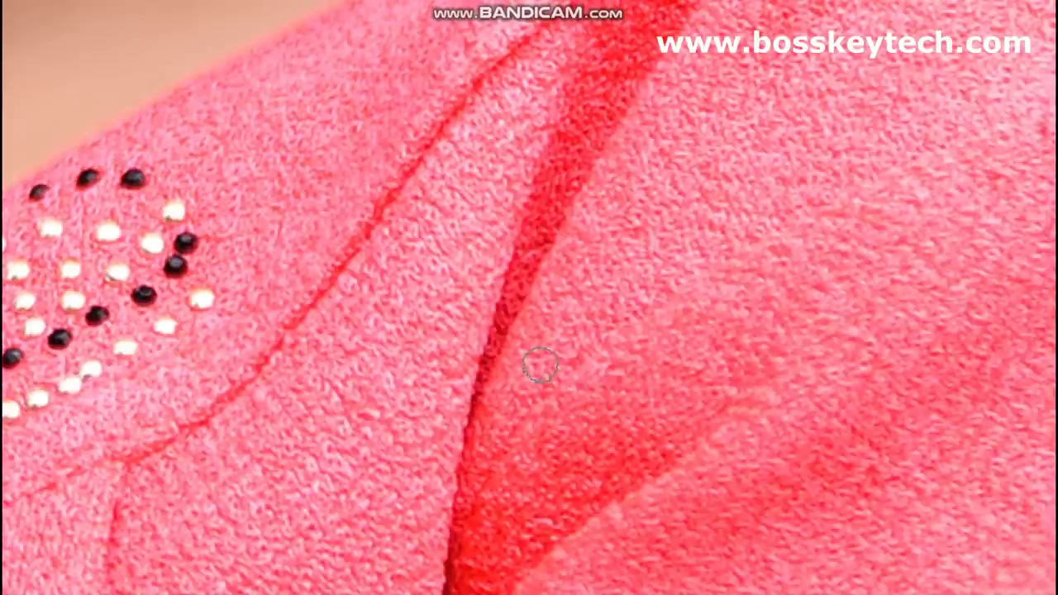
- Shade the dress fold with light and dark pink strokes
{"action": "left_click_drag", "start_coordinate": [515, 382], "coordinate": [588, 149]}
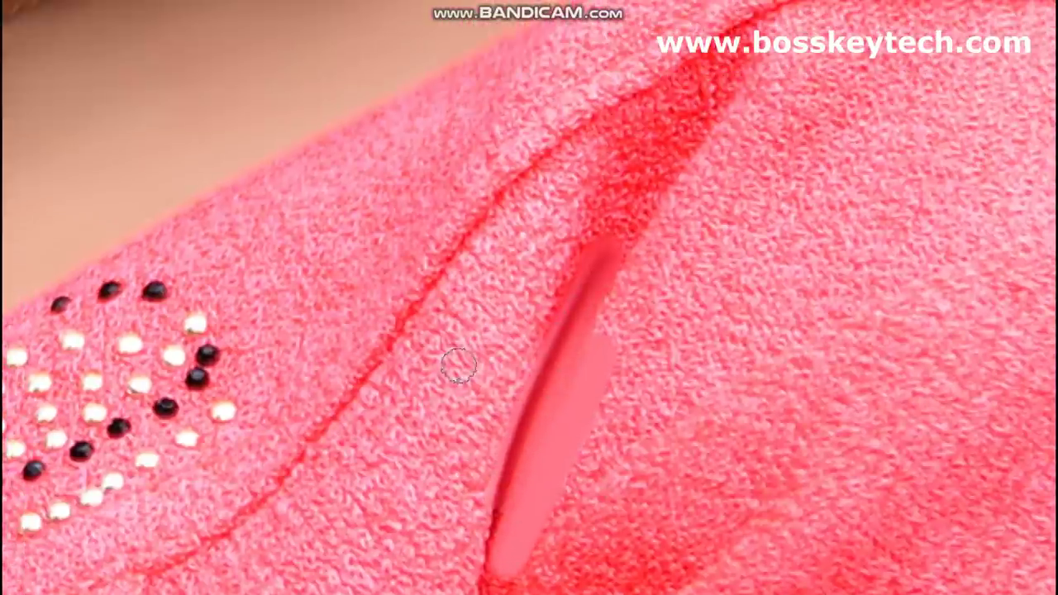
{"action": "mouse_move", "coordinate": [471, 521]}
{"action": "left_mouse_down"}
{"action": "mouse_move", "coordinate": [554, 212]}
{"action": "mouse_move", "coordinate": [465, 298]}
{"action": "left_mouse_up"}
{"action": "left_click_drag", "start_coordinate": [528, 239], "coordinate": [633, 285]}
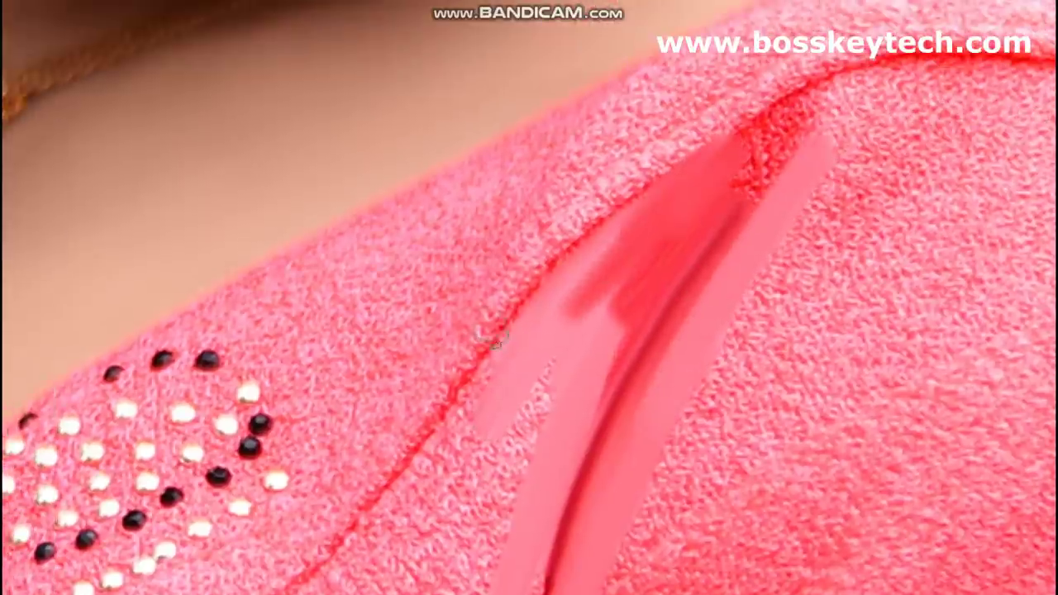
{"action": "left_click_drag", "start_coordinate": [471, 347], "coordinate": [515, 276]}
{"action": "left_click_drag", "start_coordinate": [595, 206], "coordinate": [843, 37]}
{"action": "mouse_move", "coordinate": [653, 82]}
{"action": "left_mouse_down"}
{"action": "mouse_move", "coordinate": [416, 314]}
{"action": "mouse_move", "coordinate": [356, 248]}
{"action": "mouse_move", "coordinate": [599, 163]}
{"action": "left_mouse_up"}
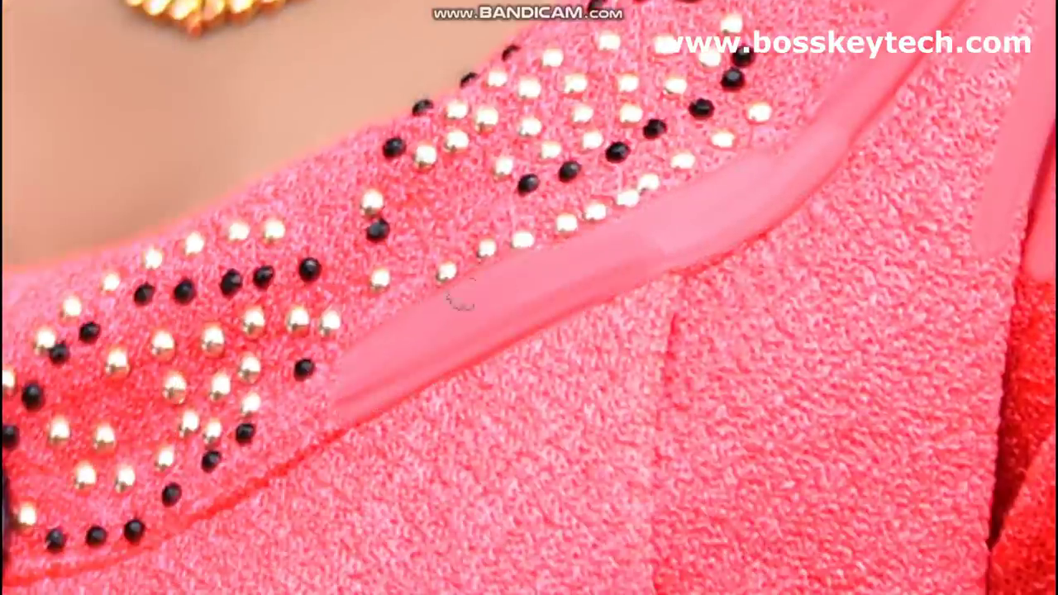
- Paint smooth pink over the grainy fabric below and along the seam
{"action": "mouse_move", "coordinate": [584, 334]}
{"action": "left_mouse_down"}
{"action": "mouse_move", "coordinate": [645, 372]}
{"action": "mouse_move", "coordinate": [465, 395]}
{"action": "left_mouse_up"}
{"action": "mouse_move", "coordinate": [620, 306]}
{"action": "left_mouse_down"}
{"action": "mouse_move", "coordinate": [620, 396]}
{"action": "mouse_move", "coordinate": [538, 257]}
{"action": "mouse_move", "coordinate": [564, 380]}
{"action": "mouse_move", "coordinate": [484, 307]}
{"action": "mouse_move", "coordinate": [491, 345]}
{"action": "left_mouse_up"}
{"action": "mouse_move", "coordinate": [664, 537]}
{"action": "left_mouse_down"}
{"action": "mouse_move", "coordinate": [661, 355]}
{"action": "mouse_move", "coordinate": [680, 212]}
{"action": "mouse_move", "coordinate": [716, 335]}
{"action": "mouse_move", "coordinate": [708, 229]}
{"action": "mouse_move", "coordinate": [785, 82]}
{"action": "left_mouse_up"}
{"action": "left_click_drag", "start_coordinate": [785, 264], "coordinate": [856, 79]}
{"action": "left_click_drag", "start_coordinate": [723, 376], "coordinate": [709, 492]}
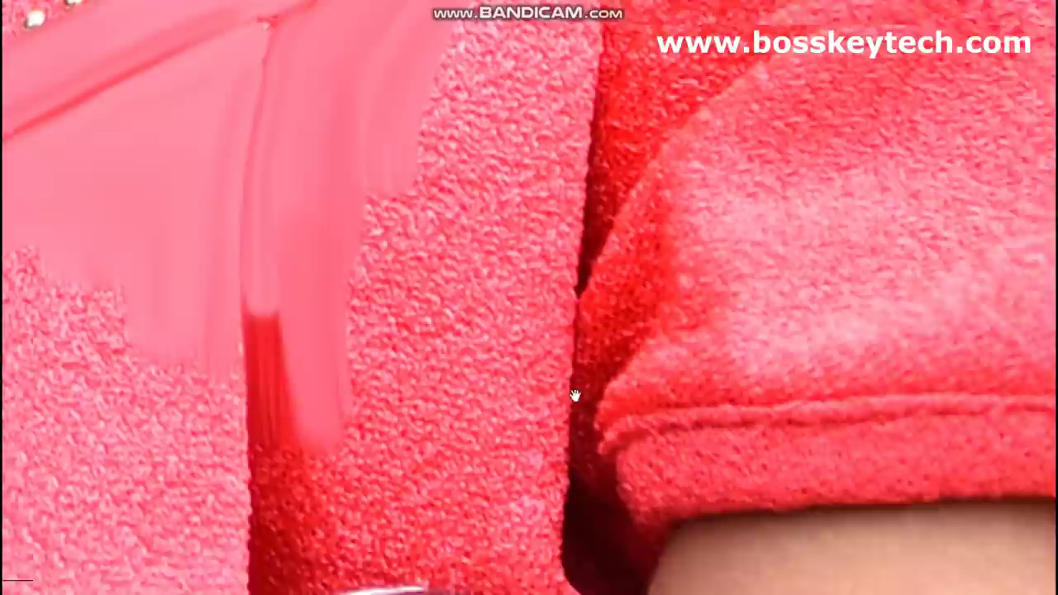
{"action": "left_click", "coordinate": [467, 327]}
{"action": "left_click", "coordinate": [554, 397]}
{"action": "mouse_move", "coordinate": [557, 397]}
{"action": "left_mouse_down"}
{"action": "mouse_move", "coordinate": [550, 304]}
{"action": "mouse_move", "coordinate": [429, 281]}
{"action": "mouse_move", "coordinate": [413, 347]}
{"action": "left_mouse_up"}
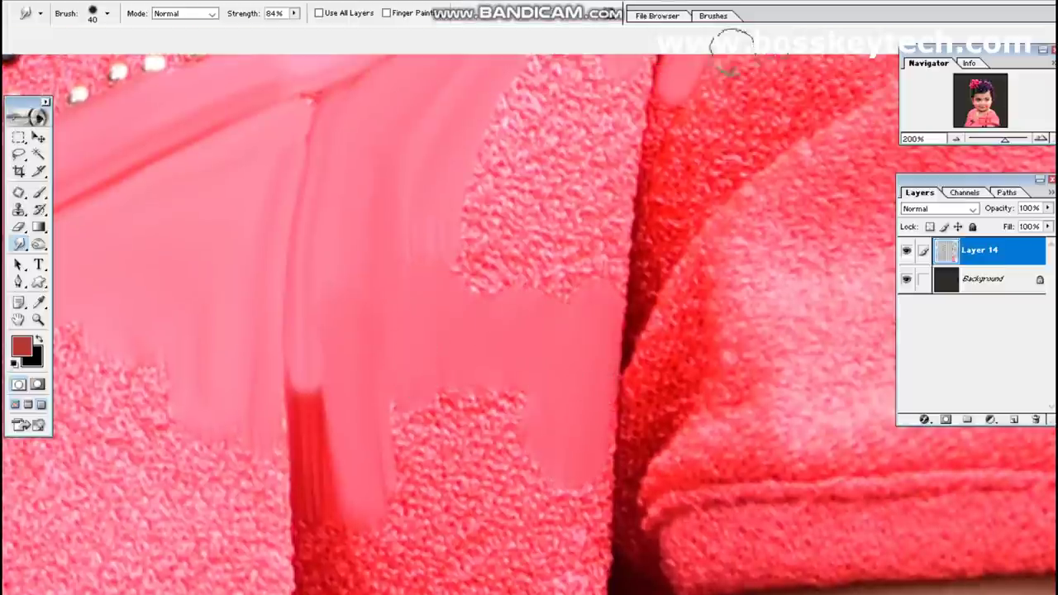
- Adjust the smudge strength and smooth the textured patches near the seam
{"action": "left_click", "coordinate": [712, 16]}
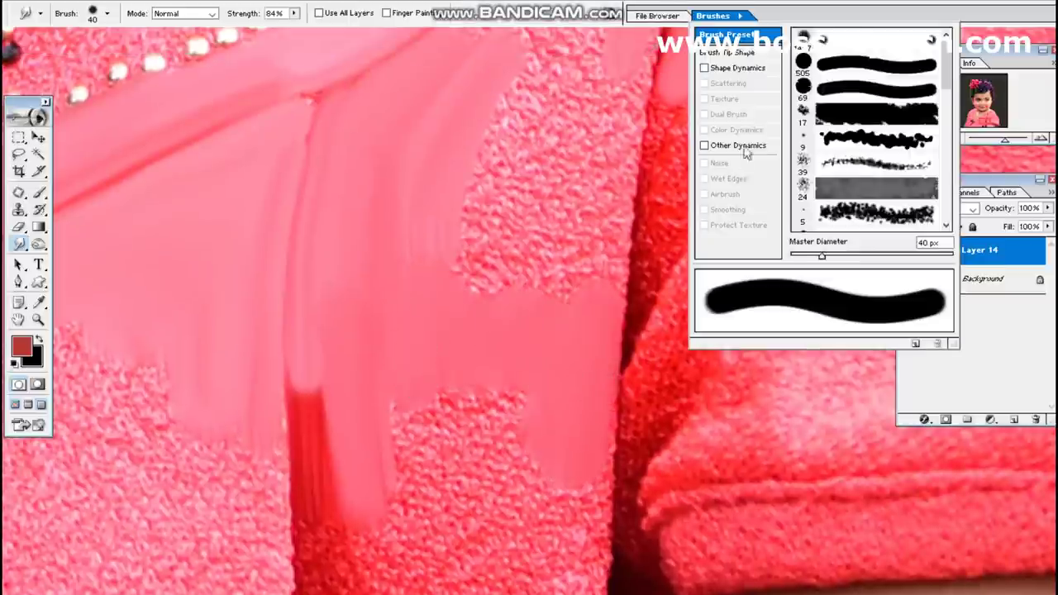
{"action": "left_click", "coordinate": [293, 14]}
{"action": "left_click_drag", "start_coordinate": [492, 244], "coordinate": [488, 124]}
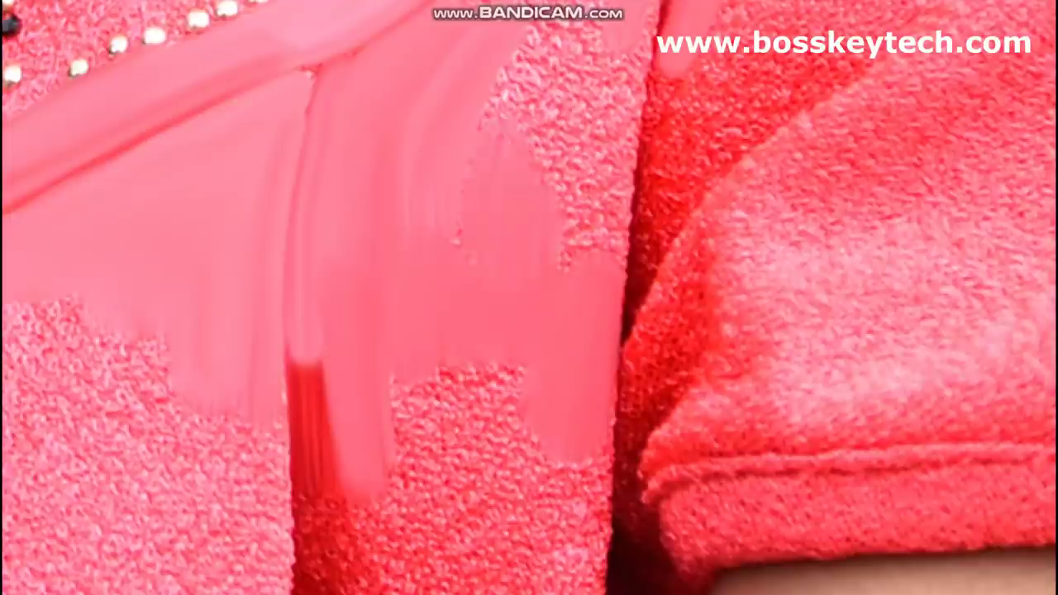
{"action": "left_click_drag", "start_coordinate": [567, 236], "coordinate": [595, 66]}
{"action": "left_click_drag", "start_coordinate": [526, 226], "coordinate": [430, 248]}
{"action": "left_click_drag", "start_coordinate": [529, 107], "coordinate": [496, 236]}
{"action": "left_click_drag", "start_coordinate": [579, 133], "coordinate": [570, 363]}
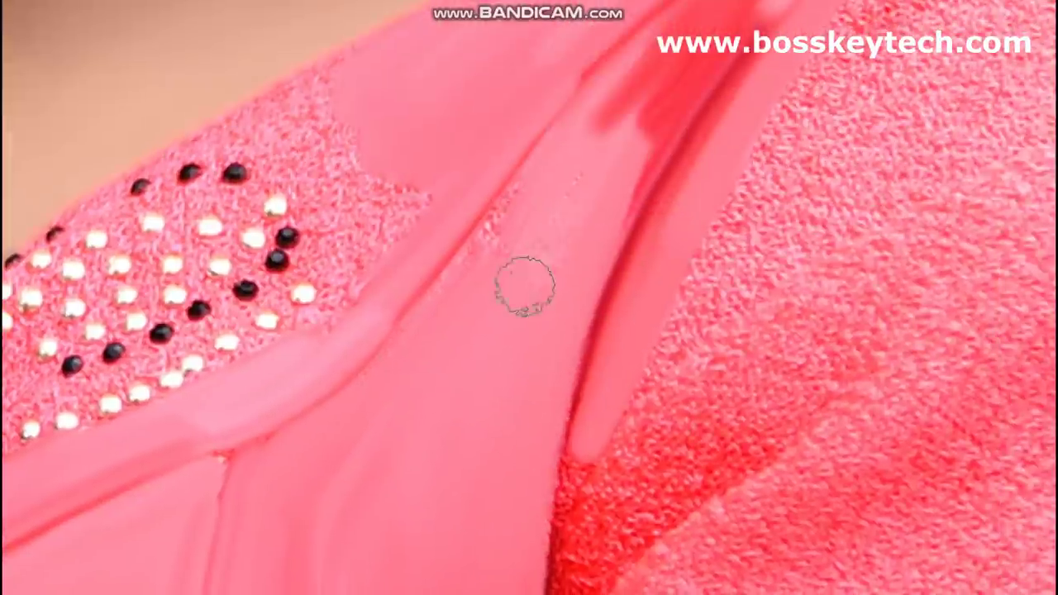
{"action": "left_click_drag", "start_coordinate": [524, 285], "coordinate": [506, 335]}
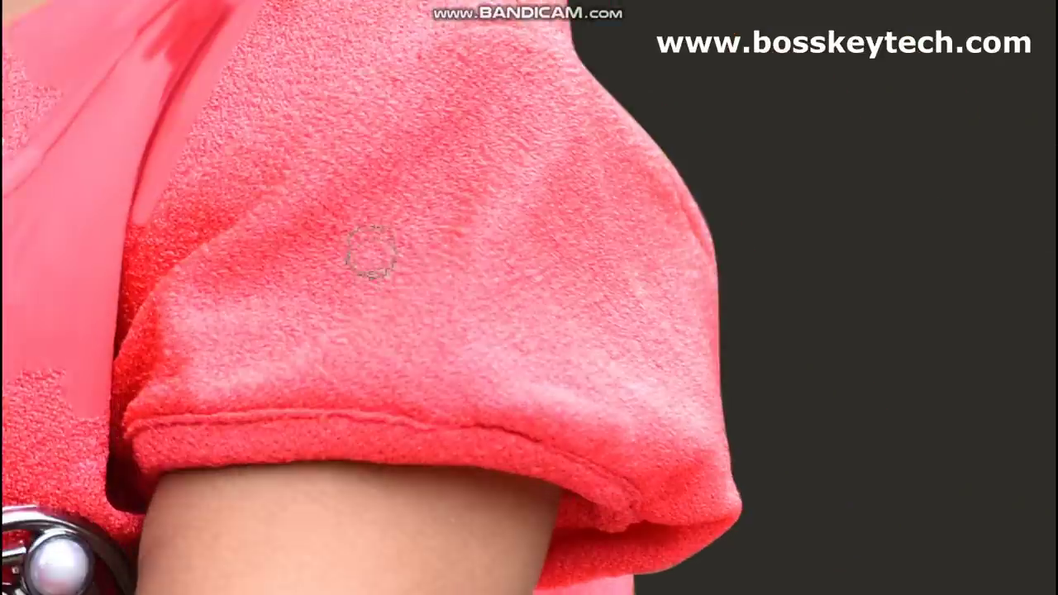
- Smooth the sleeve fabric with diagonal and vertical strokes
{"action": "left_click_drag", "start_coordinate": [366, 255], "coordinate": [429, 177]}
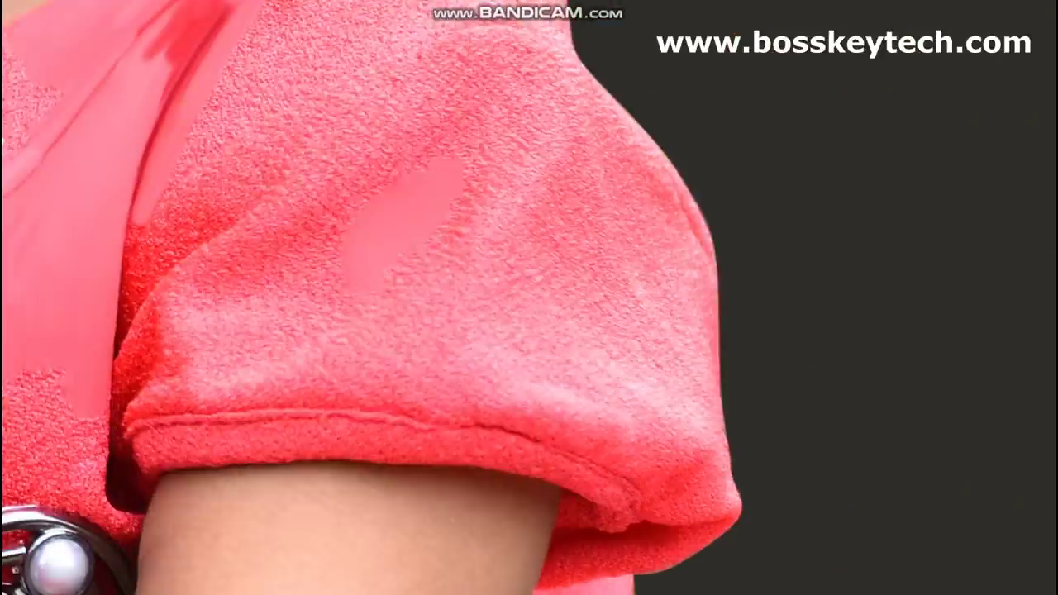
{"action": "mouse_move", "coordinate": [258, 248]}
{"action": "left_mouse_down"}
{"action": "mouse_move", "coordinate": [331, 160]}
{"action": "mouse_move", "coordinate": [489, 57]}
{"action": "left_mouse_up"}
{"action": "mouse_move", "coordinate": [529, 142]}
{"action": "left_mouse_down"}
{"action": "mouse_move", "coordinate": [433, 271]}
{"action": "mouse_move", "coordinate": [520, 130]}
{"action": "mouse_move", "coordinate": [571, 216]}
{"action": "mouse_move", "coordinate": [533, 228]}
{"action": "left_mouse_up"}
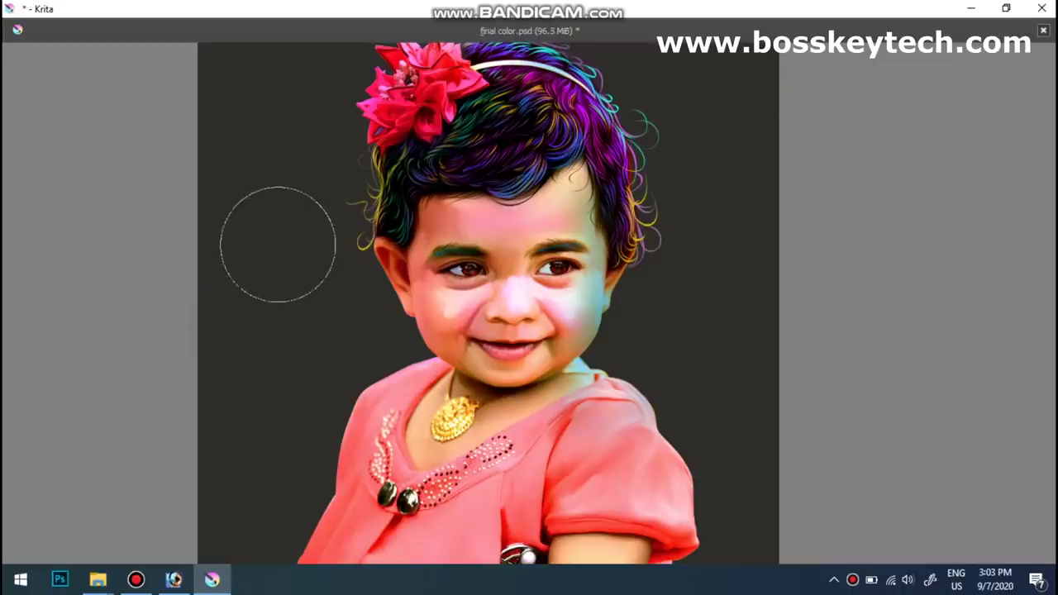
- Test the soft airbrush on the F5 brush editor's scratchpad, then close it and go canvas-only
{"action": "key", "text": "Tab"}
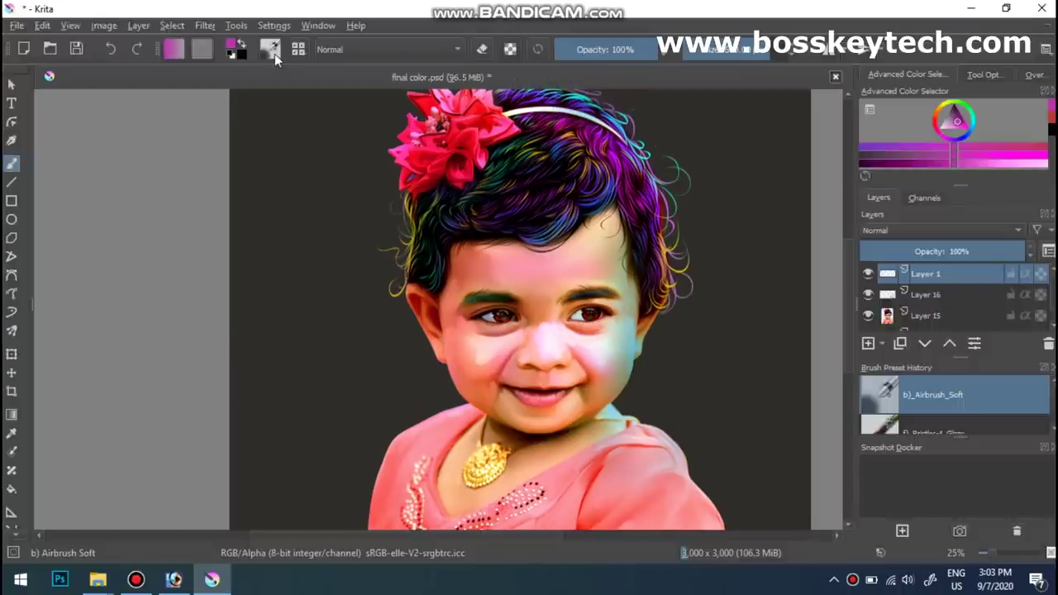
{"action": "key", "text": "F5"}
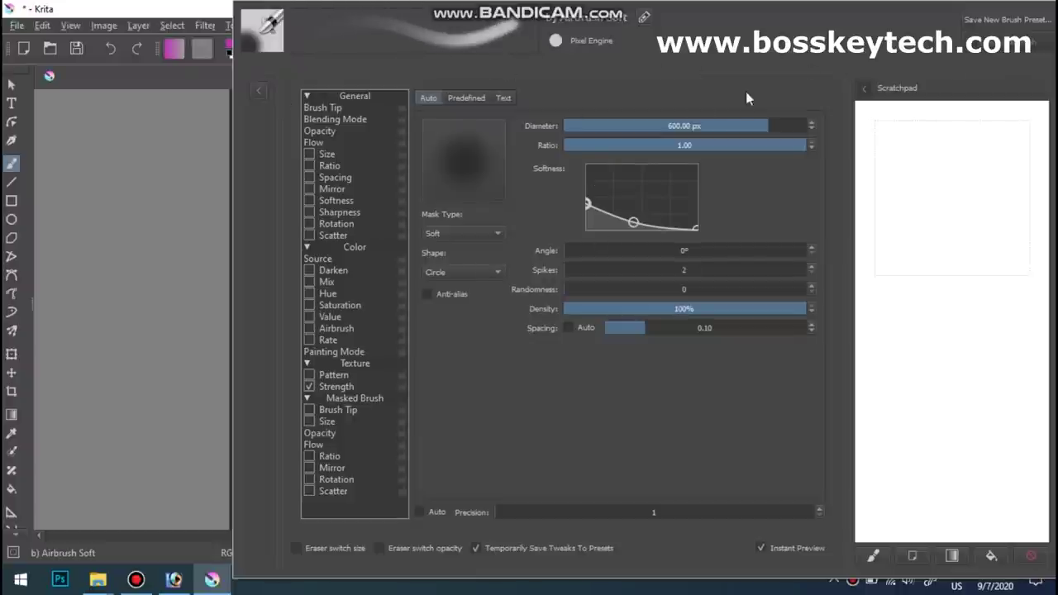
{"action": "mouse_move", "coordinate": [912, 376]}
{"action": "left_mouse_down"}
{"action": "mouse_move", "coordinate": [956, 432]}
{"action": "mouse_move", "coordinate": [971, 484]}
{"action": "left_mouse_up"}
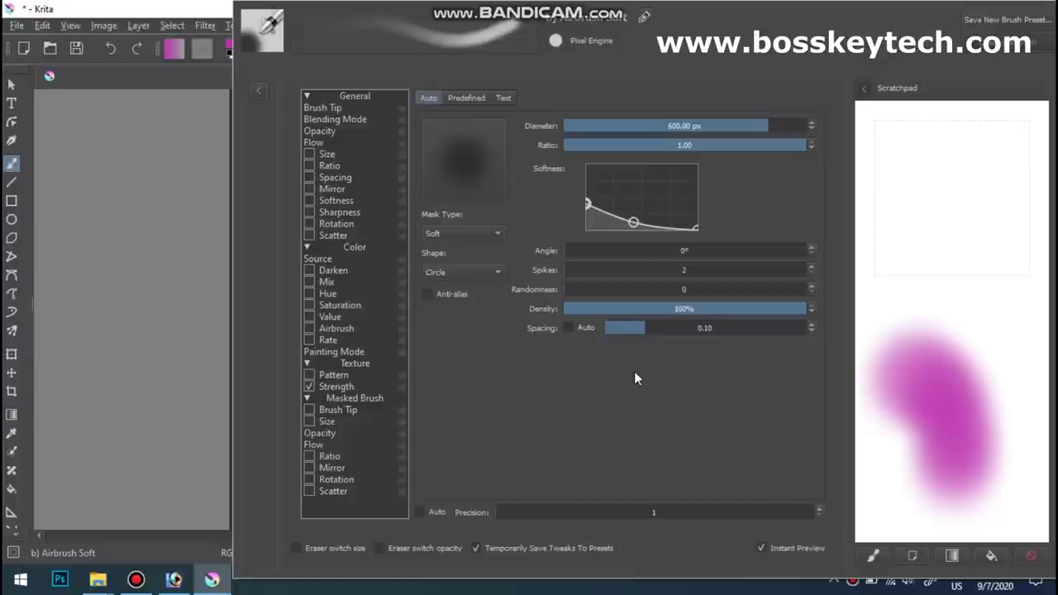
{"action": "key", "text": "F5"}
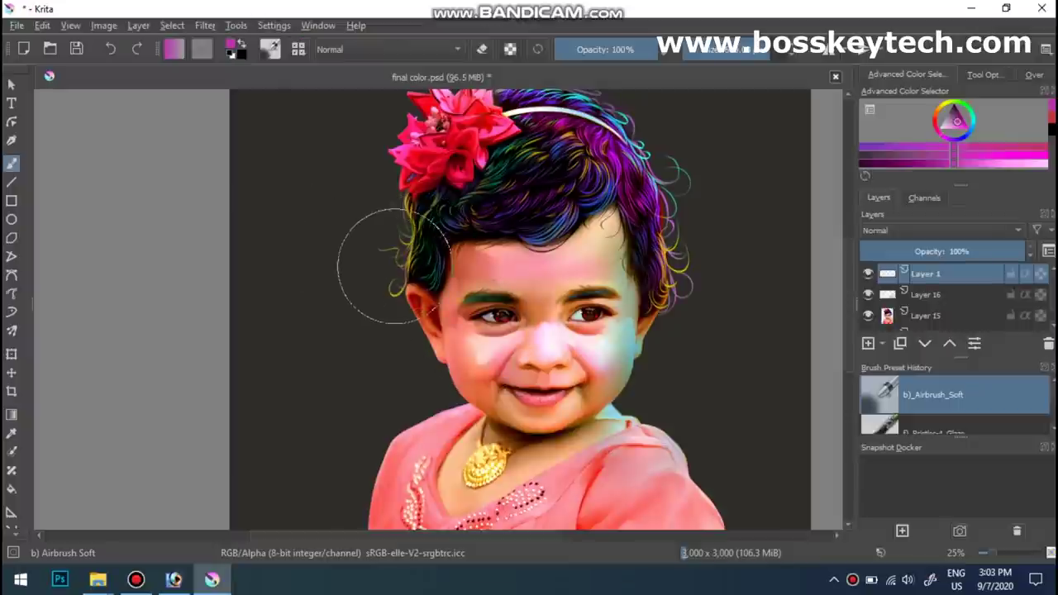
{"action": "key", "text": "Tab"}
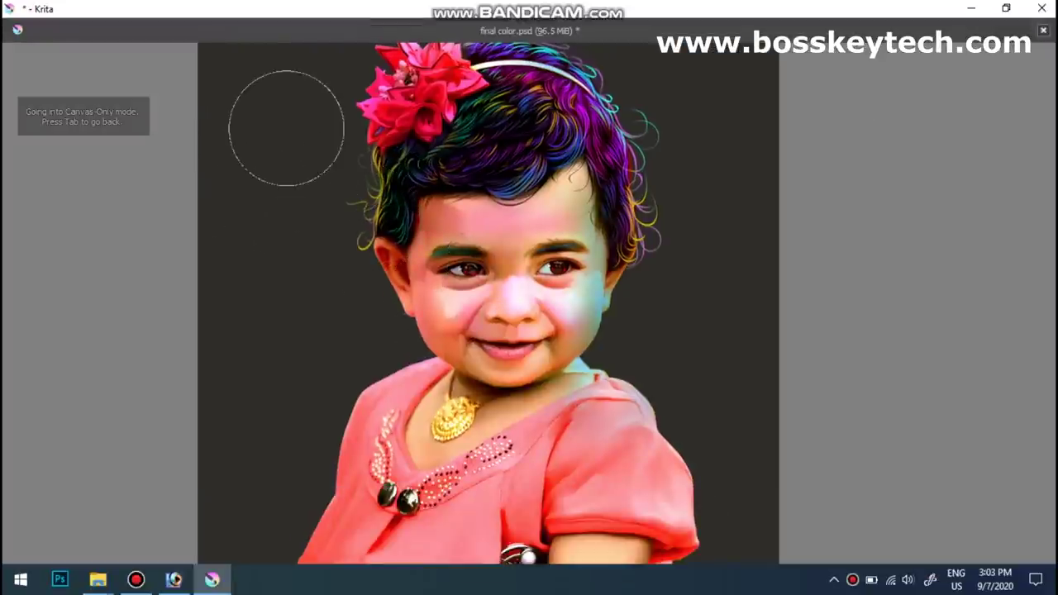
- Airbrush a faint purple glow left of the head and a soft green haze on the left
{"action": "left_click_drag", "start_coordinate": [276, 295], "coordinate": [307, 153]}
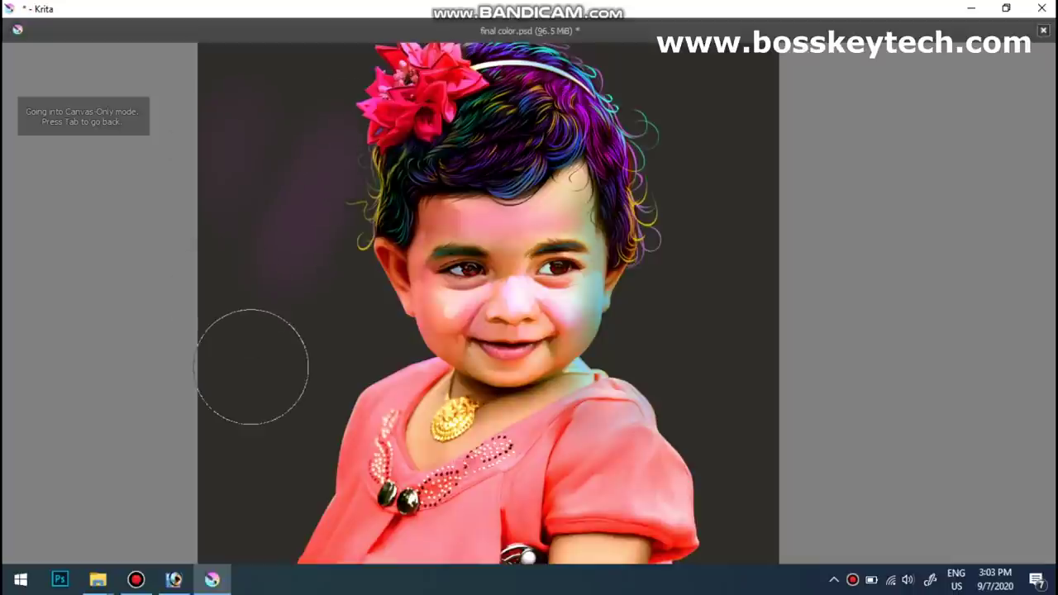
{"action": "left_click_drag", "start_coordinate": [278, 431], "coordinate": [339, 330]}
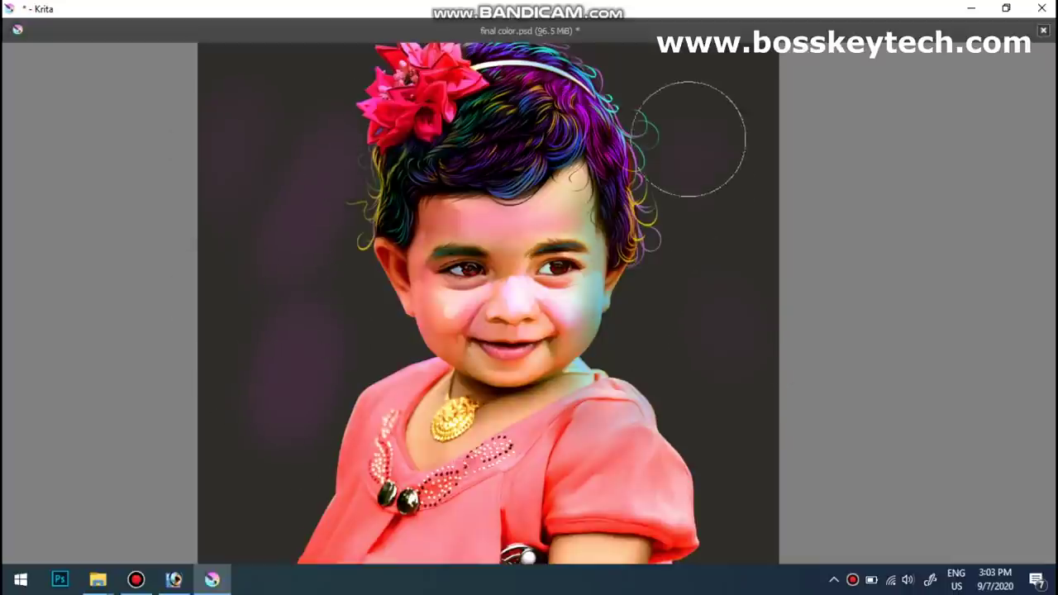
{"action": "key", "text": "Tab"}
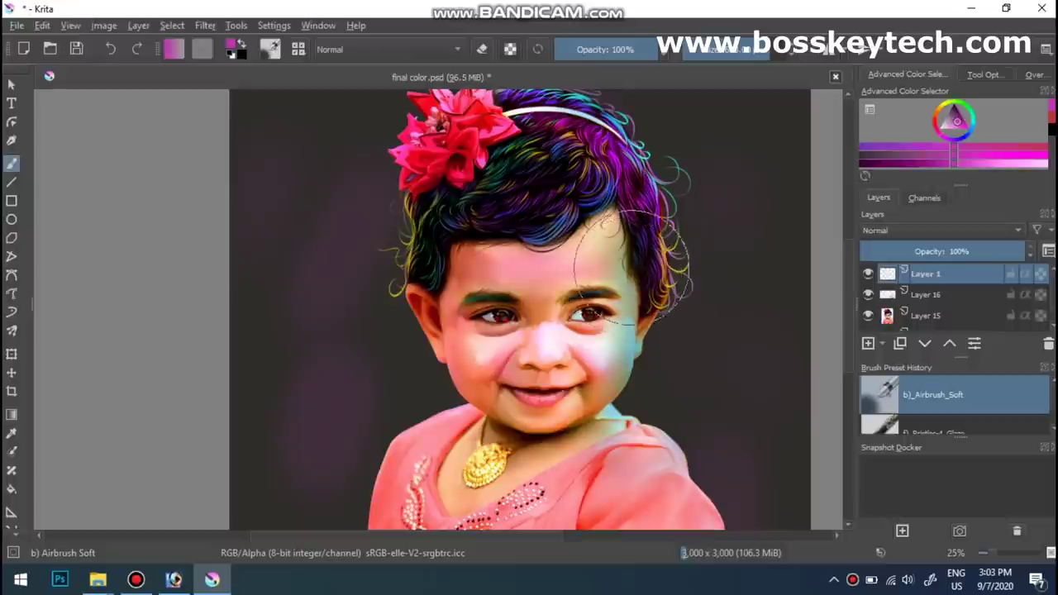
{"action": "left_click", "coordinate": [959, 103]}
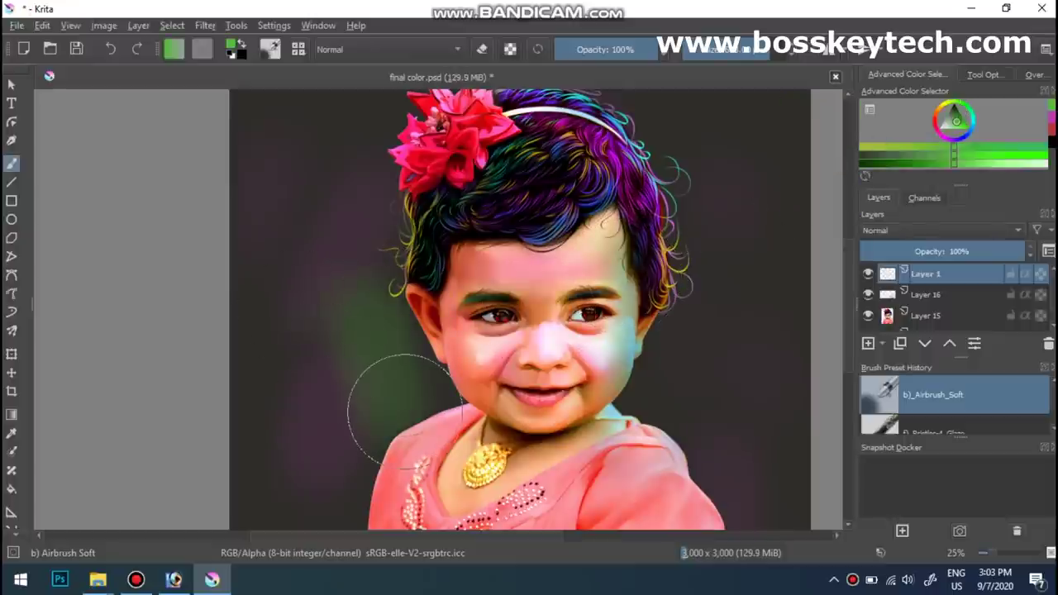
{"action": "mouse_move", "coordinate": [271, 237]}
{"action": "left_mouse_down"}
{"action": "mouse_move", "coordinate": [248, 418]}
{"action": "mouse_move", "coordinate": [276, 243]}
{"action": "left_mouse_up"}
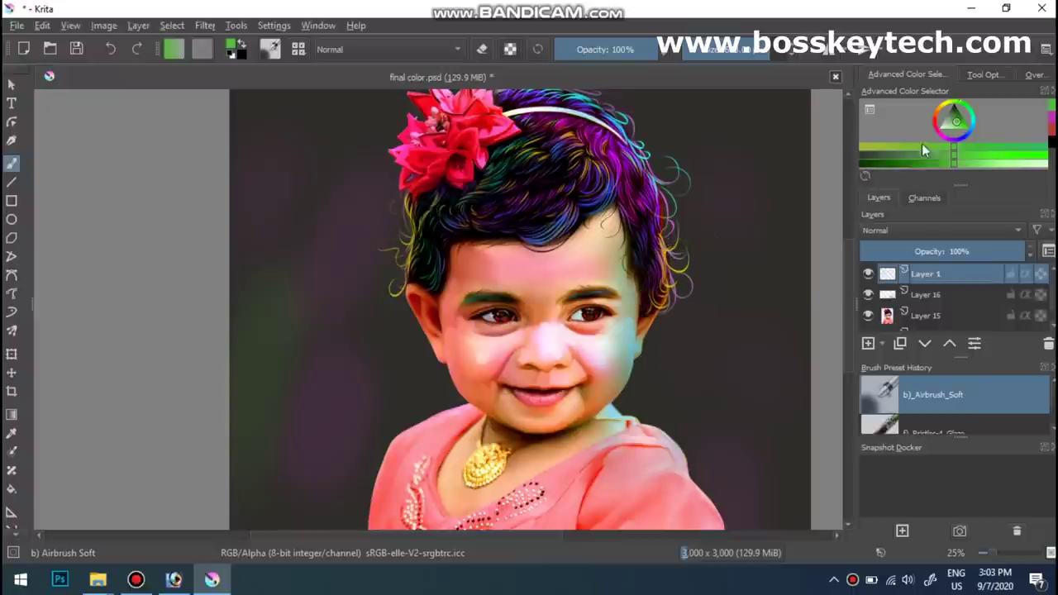
- Airbrush a reddish glow right of the hair, orange glows beside the dress and neck, then choose near-black
{"action": "left_click", "coordinate": [936, 120]}
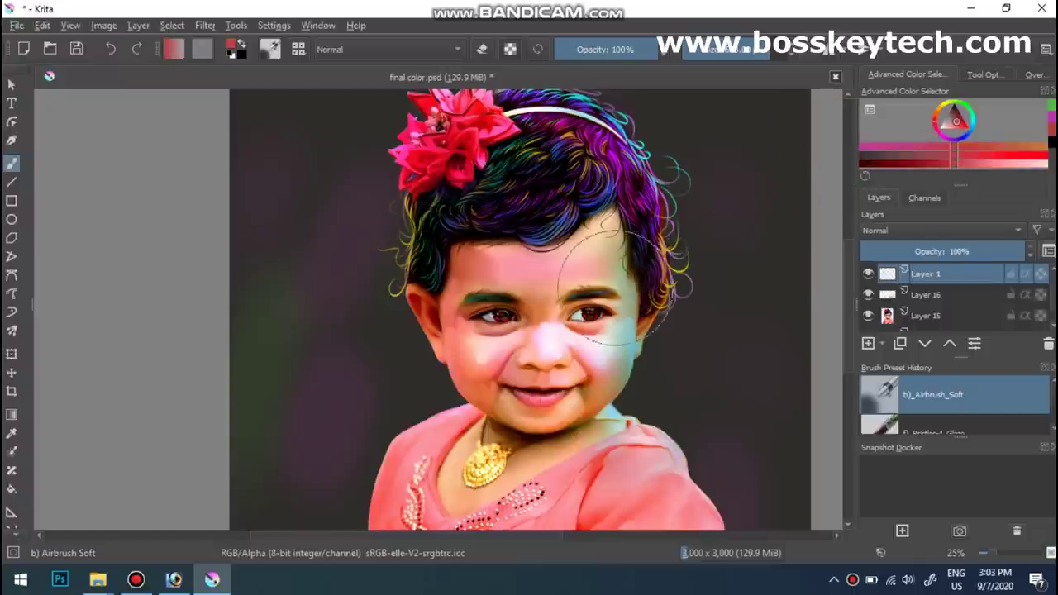
{"action": "left_click_drag", "start_coordinate": [739, 264], "coordinate": [752, 235]}
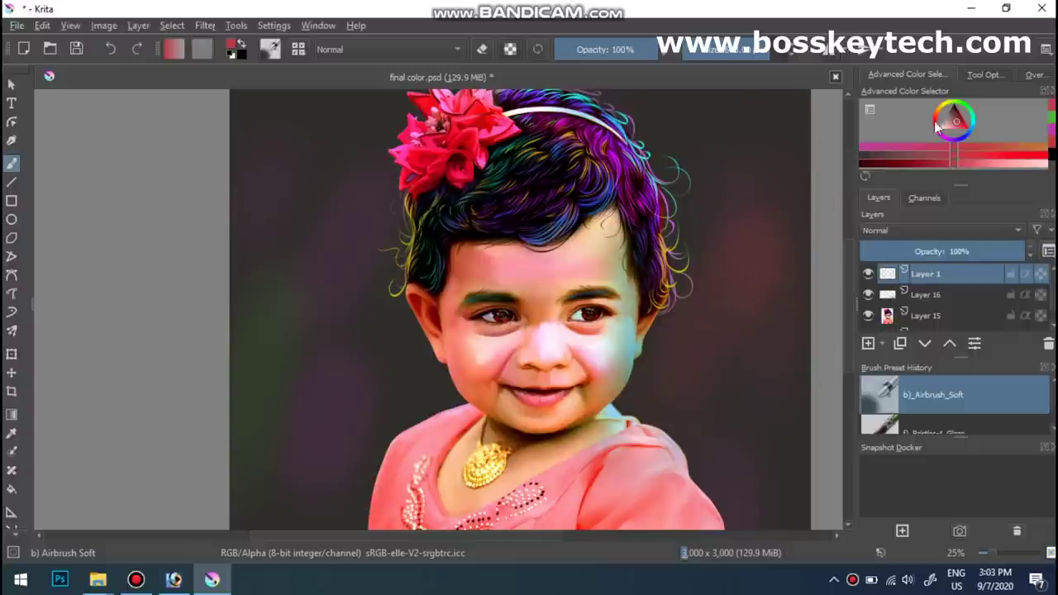
{"action": "left_click_drag", "start_coordinate": [947, 105], "coordinate": [949, 104]}
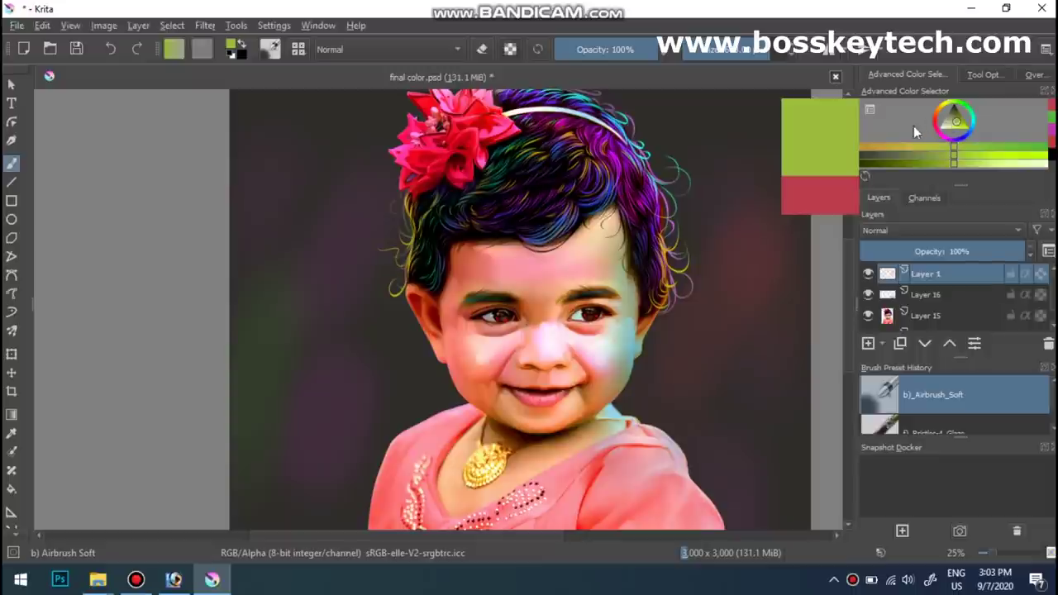
{"action": "left_click_drag", "start_coordinate": [940, 116], "coordinate": [966, 128]}
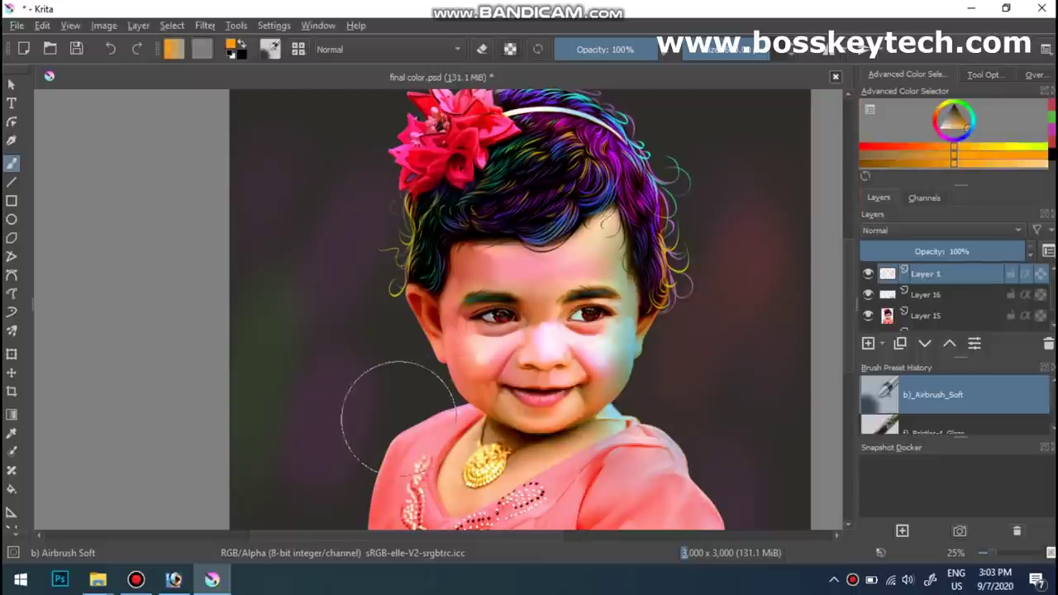
{"action": "left_click_drag", "start_coordinate": [383, 432], "coordinate": [376, 425]}
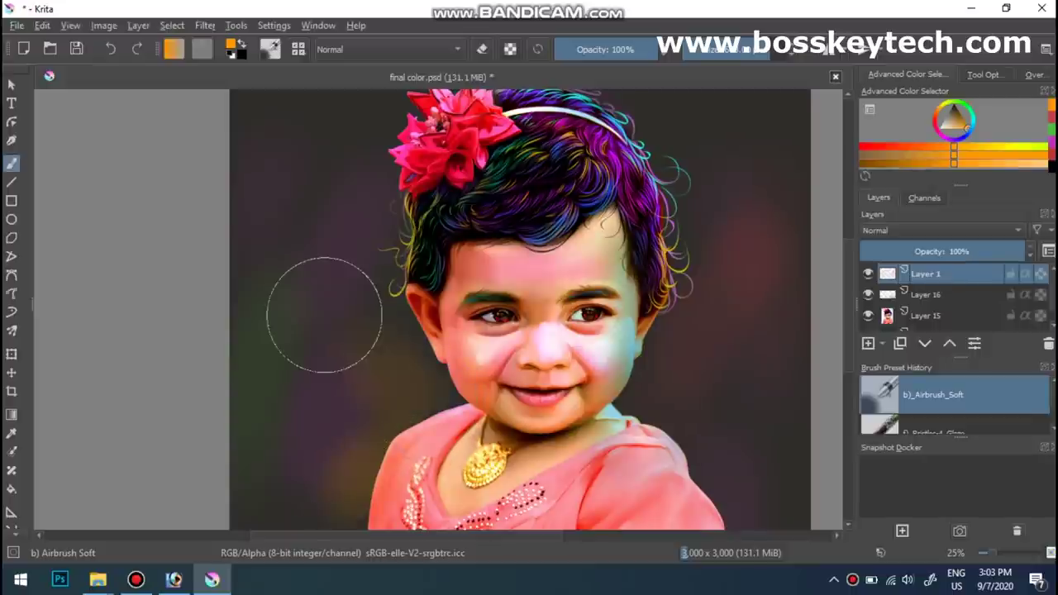
{"action": "left_click_drag", "start_coordinate": [673, 389], "coordinate": [686, 405]}
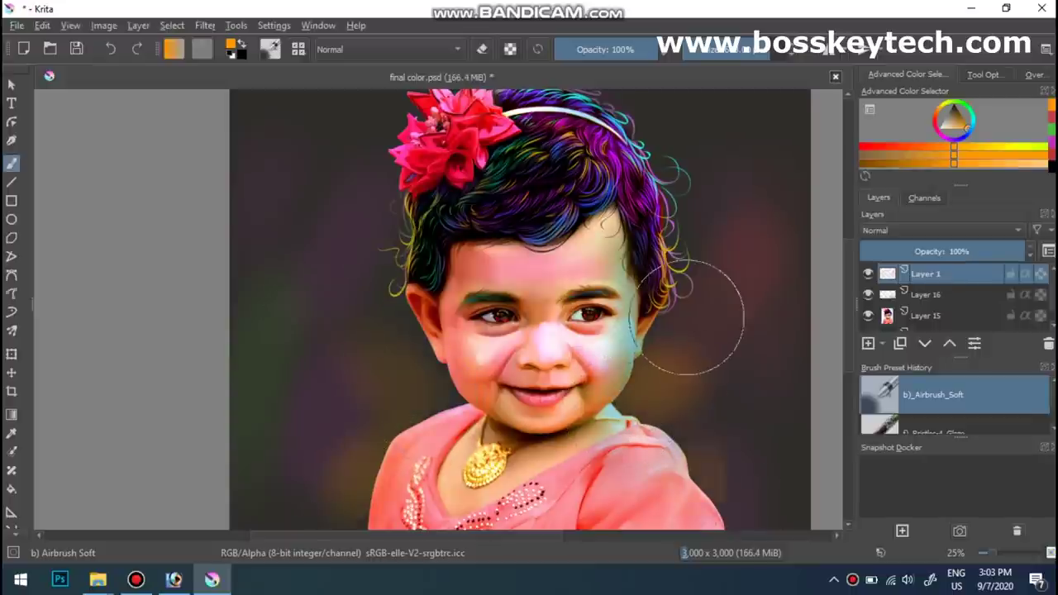
{"action": "left_click", "coordinate": [958, 117]}
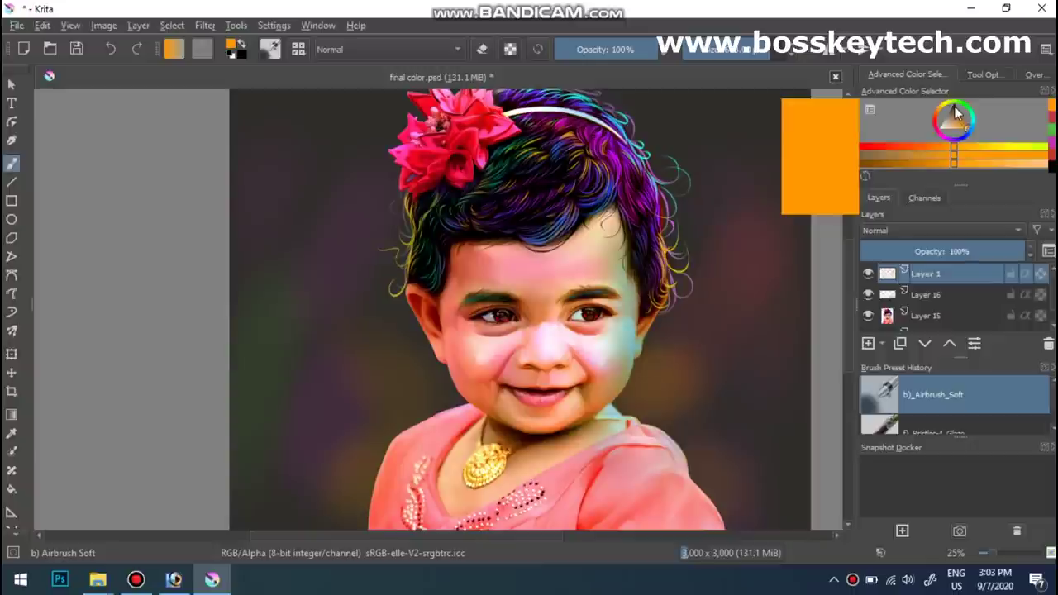
{"action": "left_click_drag", "start_coordinate": [957, 118], "coordinate": [953, 111]}
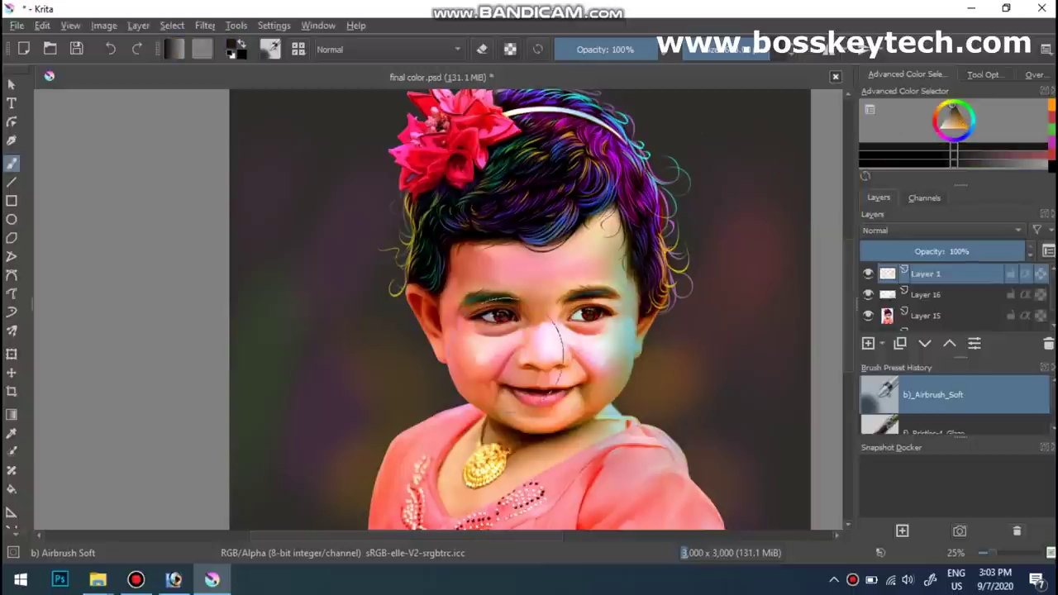
- Move Layer 1 below Layer 15 and darken the head and the reddish glow, undoing a magenta stroke
{"action": "mouse_move", "coordinate": [503, 352]}
{"action": "left_mouse_down"}
{"action": "mouse_move", "coordinate": [659, 191]}
{"action": "mouse_move", "coordinate": [463, 347]}
{"action": "left_mouse_up"}
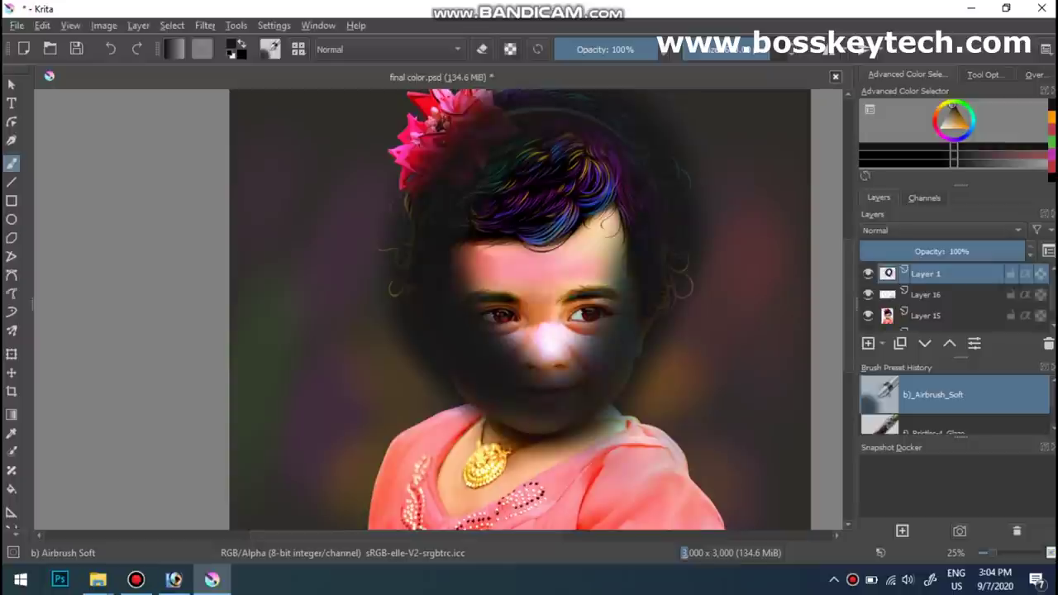
{"action": "left_click_drag", "start_coordinate": [925, 274], "coordinate": [926, 324]}
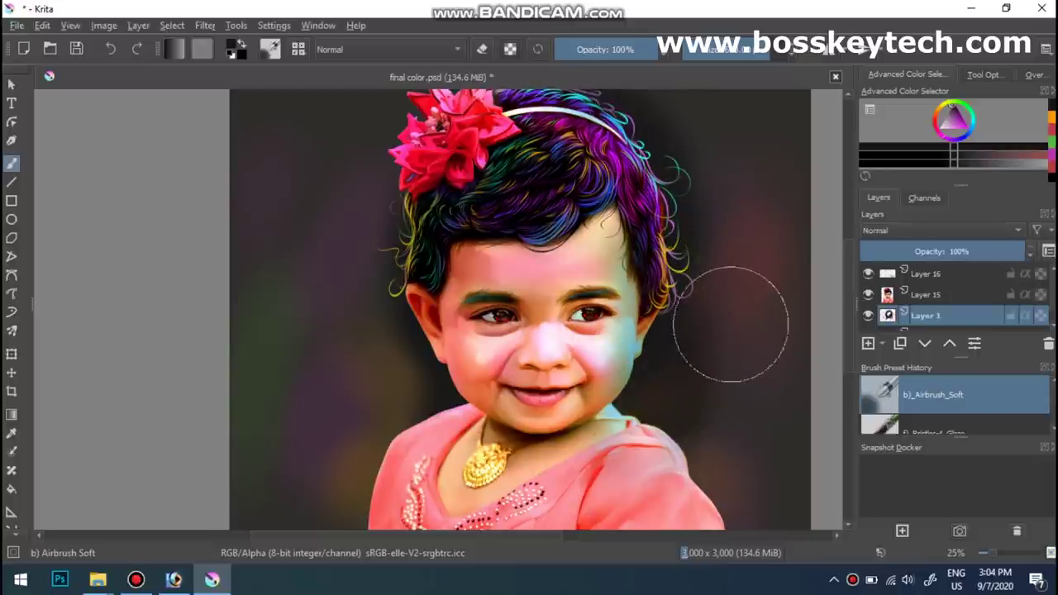
{"action": "left_click_drag", "start_coordinate": [768, 297], "coordinate": [732, 213]}
{"action": "left_click", "coordinate": [961, 125]}
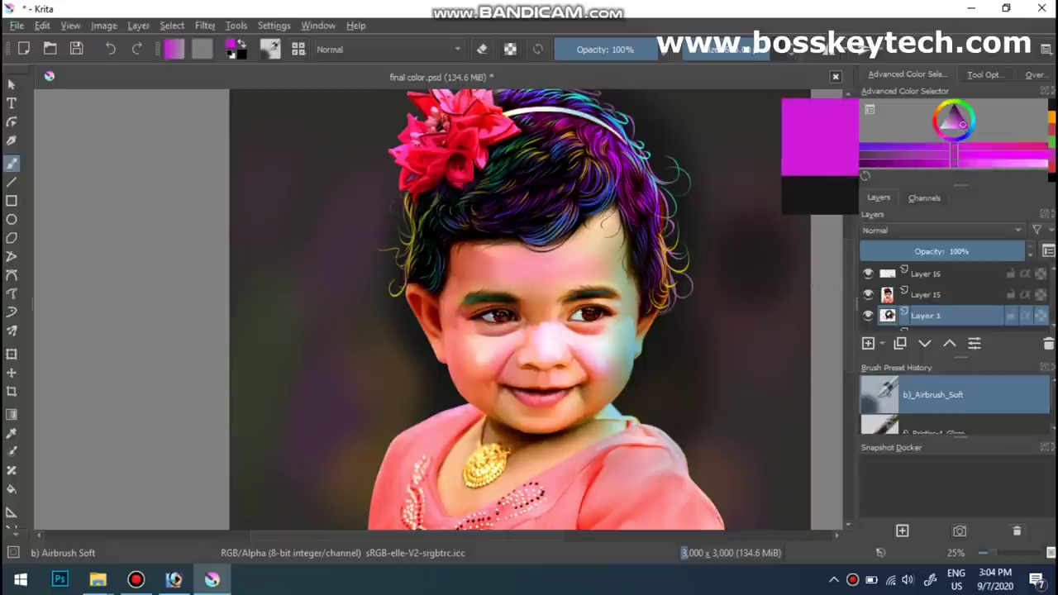
{"action": "mouse_move", "coordinate": [673, 378]}
{"action": "left_mouse_down"}
{"action": "mouse_move", "coordinate": [708, 342]}
{"action": "mouse_move", "coordinate": [682, 405]}
{"action": "left_mouse_up"}
{"action": "key", "text": "ctrl+z"}
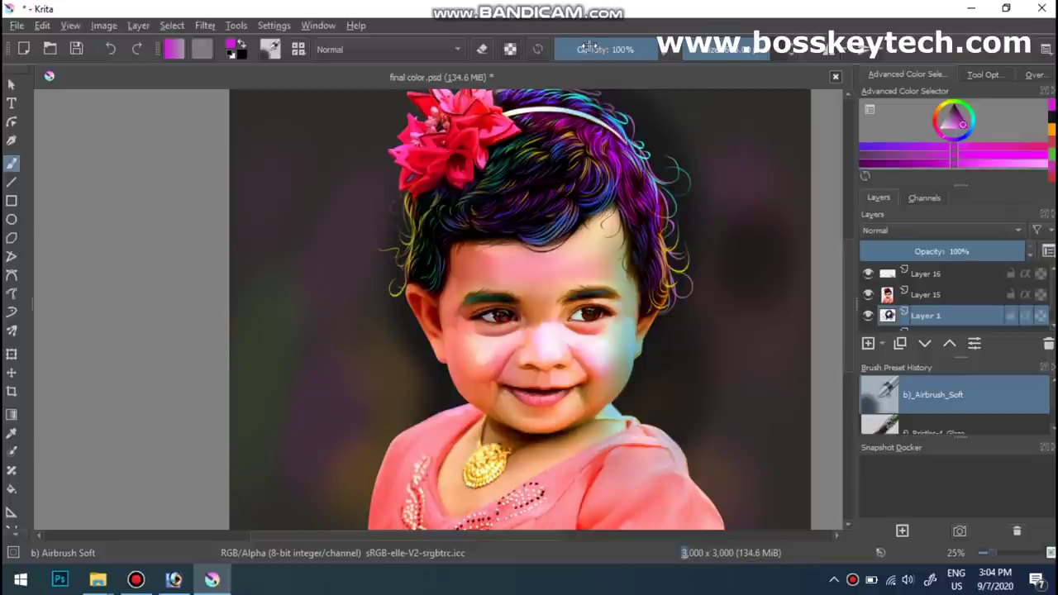
- At 31% brush opacity, spray purple haze right of the hair and a faint cyan tint on its left
{"action": "left_click", "coordinate": [588, 47]}
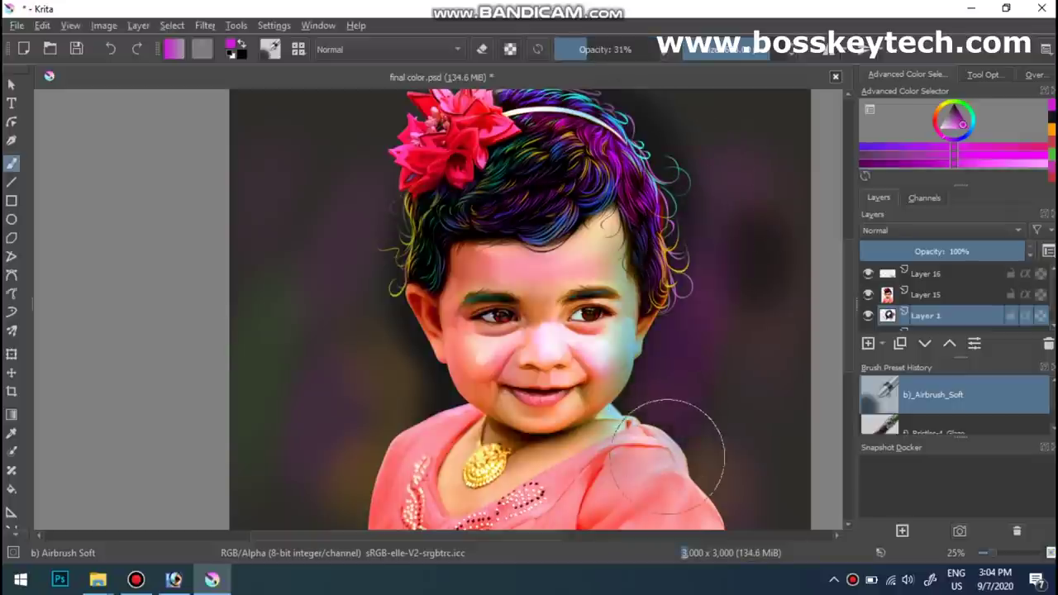
{"action": "left_click_drag", "start_coordinate": [760, 190], "coordinate": [766, 328]}
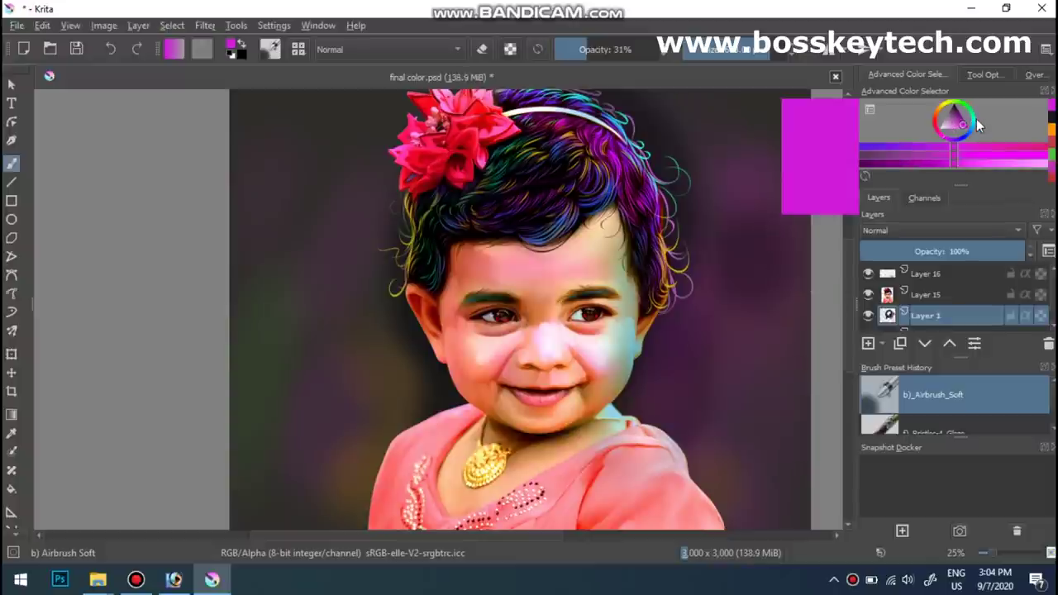
{"action": "left_click", "coordinate": [973, 123]}
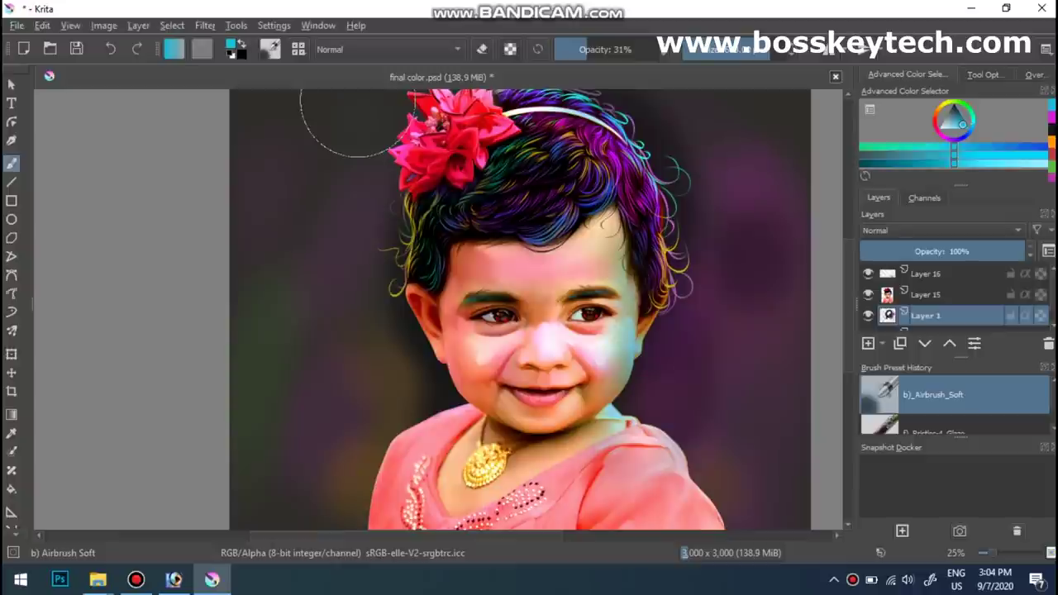
{"action": "left_click_drag", "start_coordinate": [265, 302], "coordinate": [306, 184]}
{"action": "key", "text": "ctrl+z"}
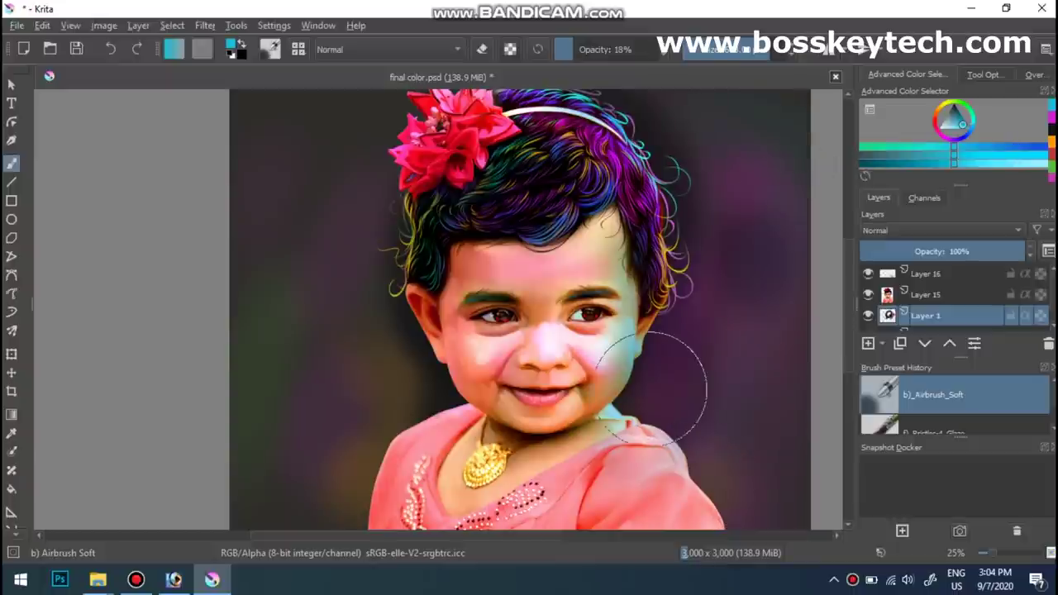
{"action": "mouse_move", "coordinate": [363, 221]}
{"action": "left_mouse_down"}
{"action": "mouse_move", "coordinate": [342, 189]}
{"action": "mouse_move", "coordinate": [350, 154]}
{"action": "mouse_move", "coordinate": [330, 160]}
{"action": "left_mouse_up"}
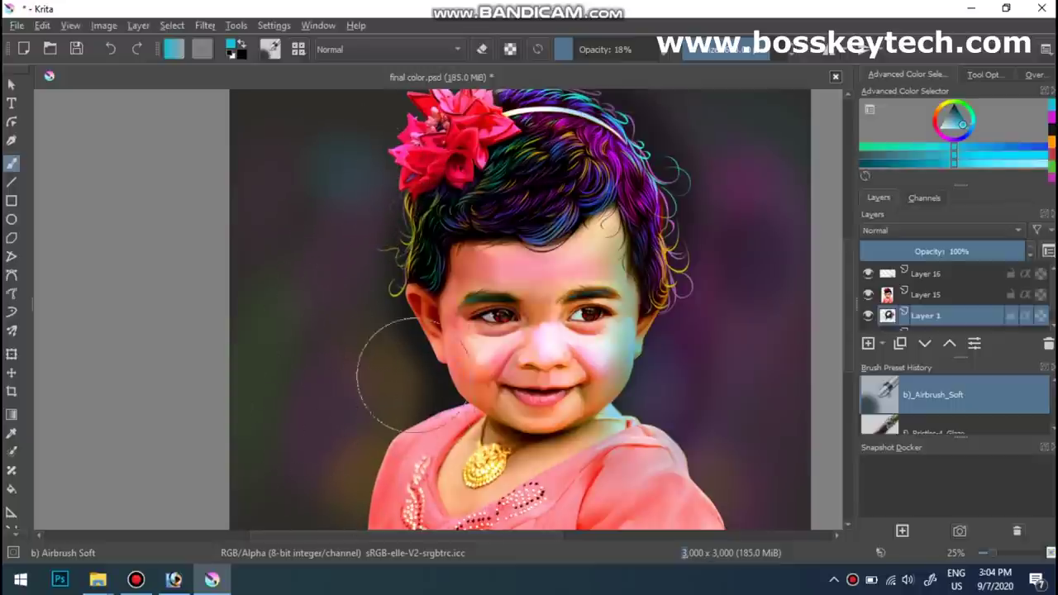
- Look through the brush blending modes and leave the mode at Normal
{"action": "left_click", "coordinate": [297, 50]}
{"action": "left_click", "coordinate": [411, 52]}
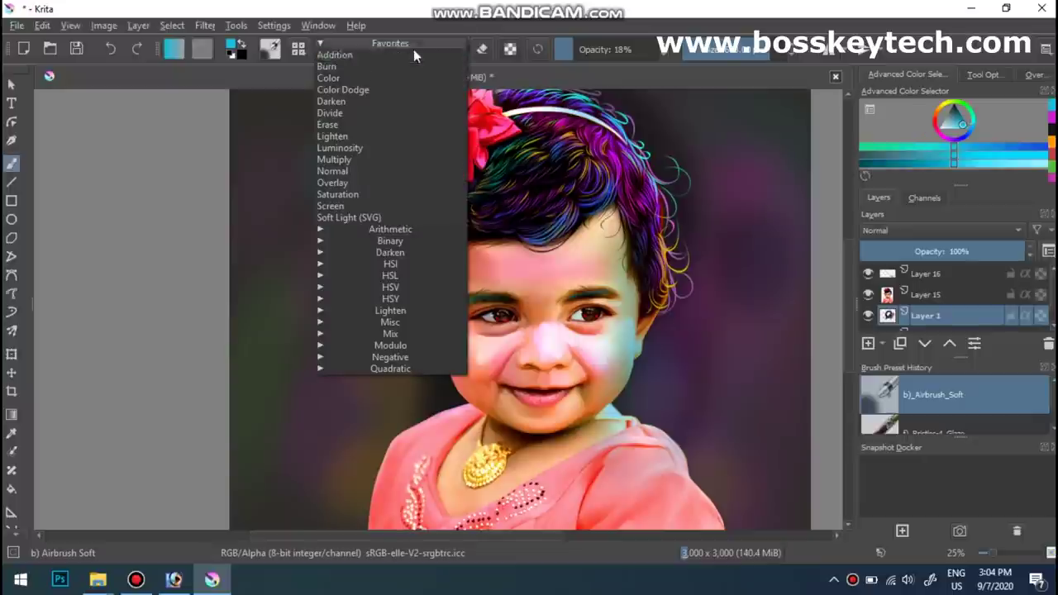
{"action": "left_click", "coordinate": [300, 50]}
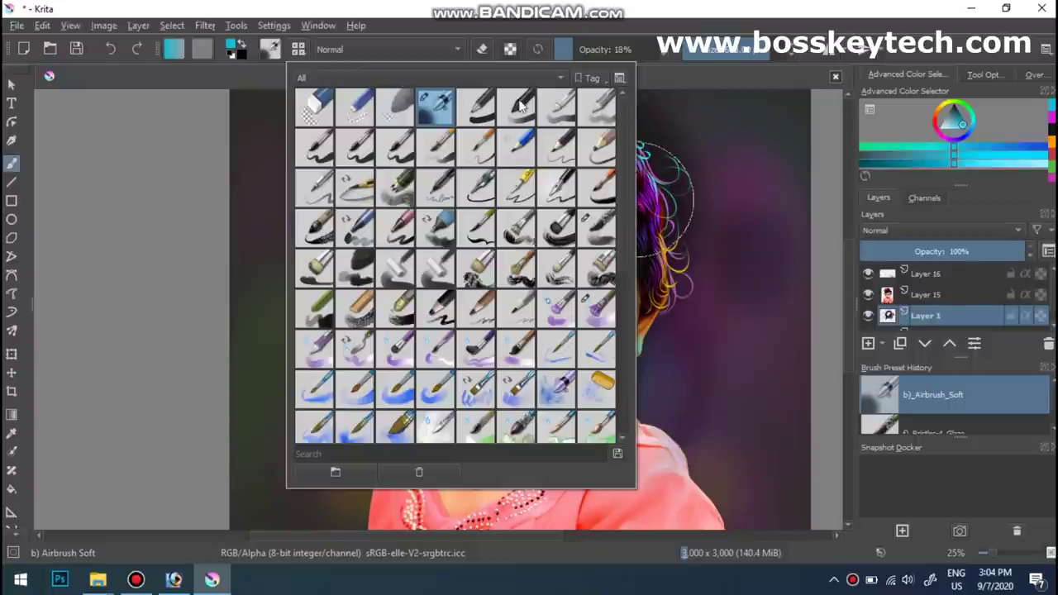
{"action": "left_click", "coordinate": [438, 51]}
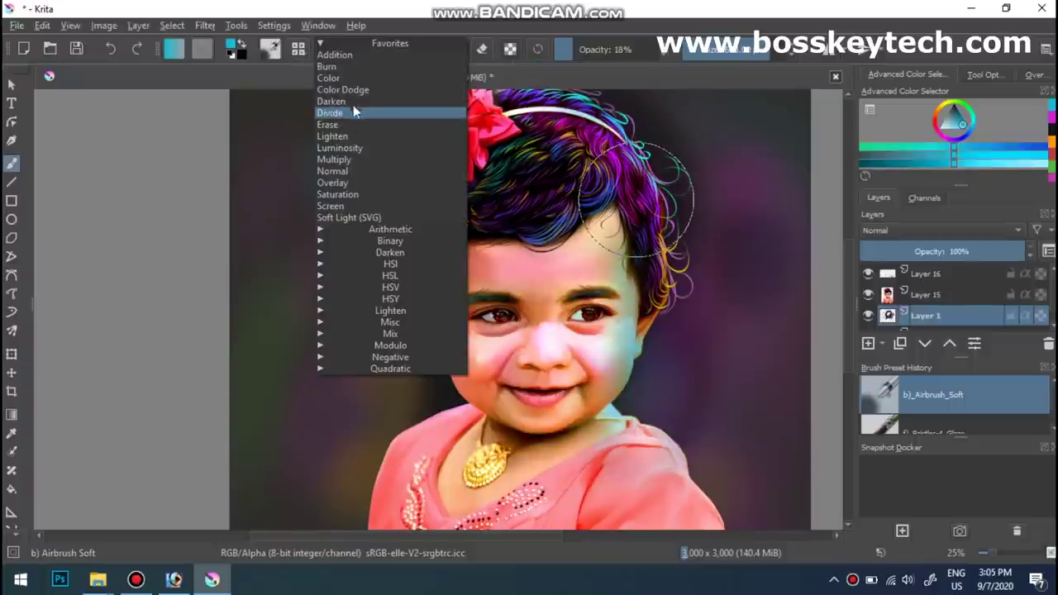
{"action": "left_click", "coordinate": [488, 70]}
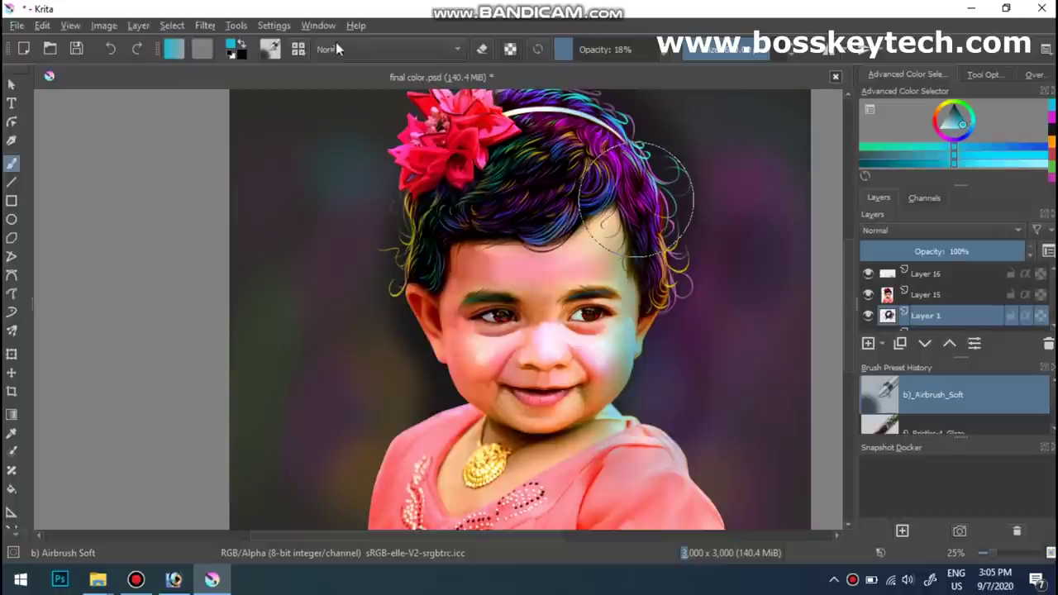
- Filter brush presets by the Paint tag and choose Blender Blur
{"action": "left_click", "coordinate": [299, 50]}
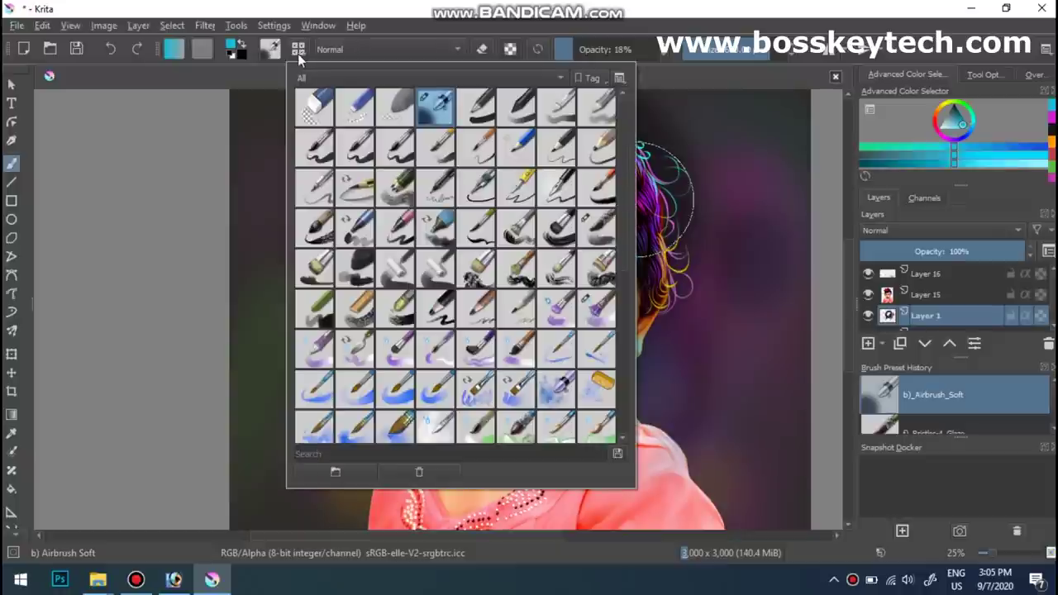
{"action": "left_click", "coordinate": [350, 81]}
{"action": "left_click", "coordinate": [311, 160]}
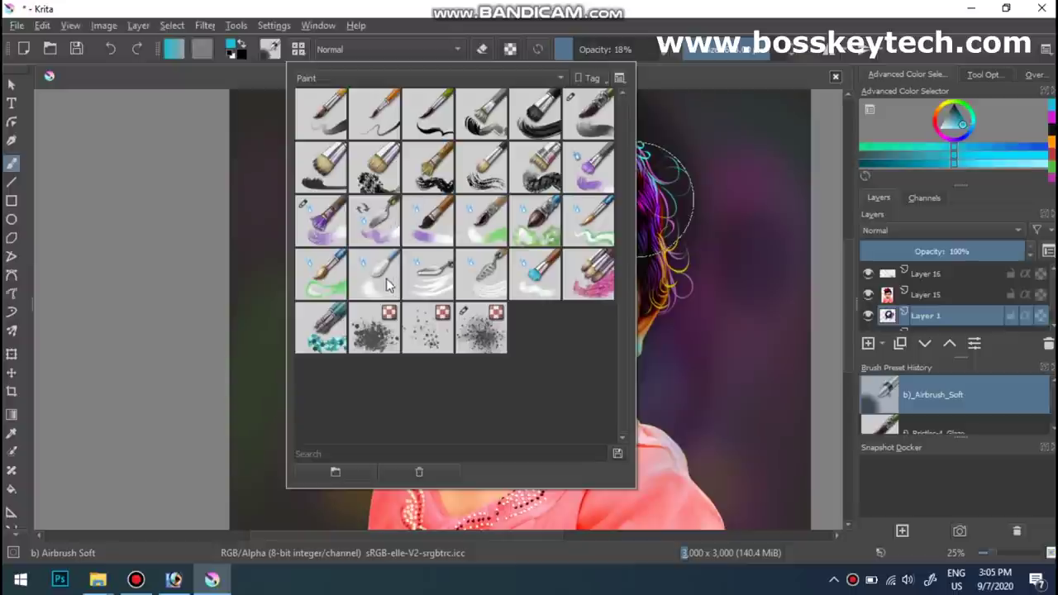
{"action": "left_click", "coordinate": [386, 285]}
{"action": "left_click", "coordinate": [157, 238]}
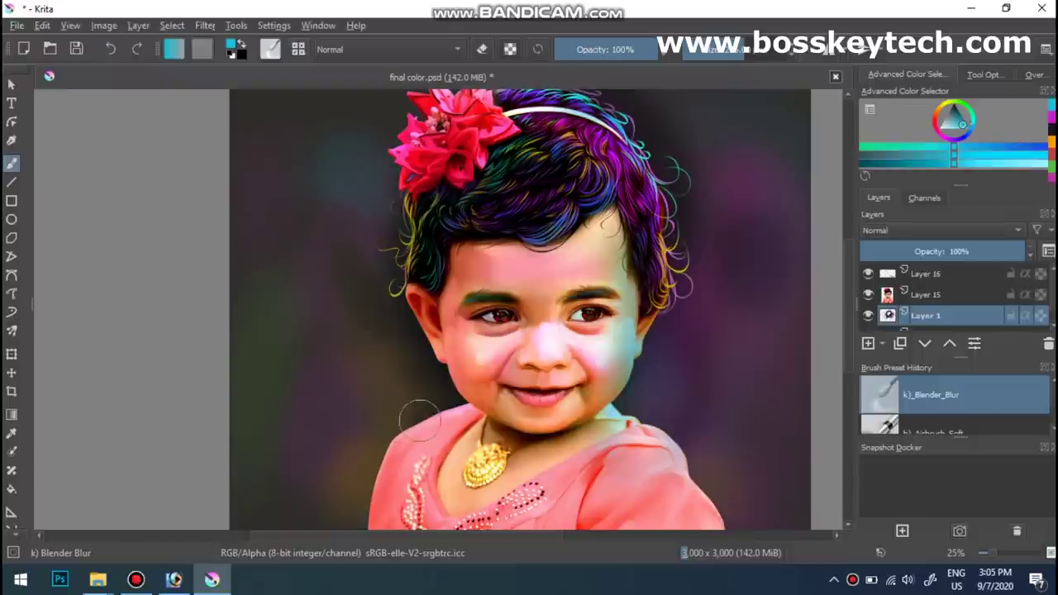
{"action": "left_click", "coordinate": [298, 50]}
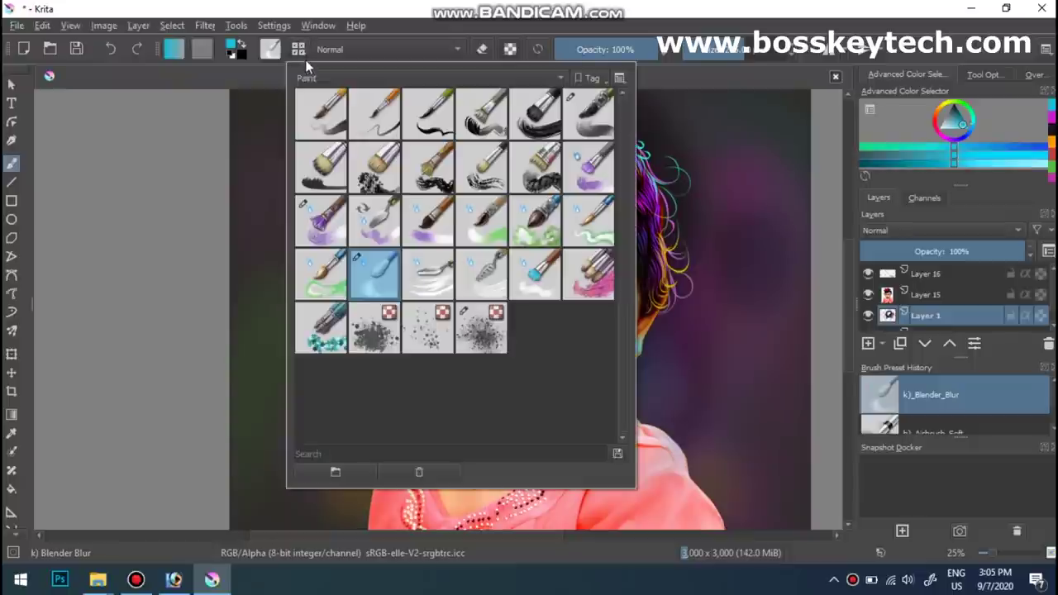
- Give the Blender Blur brush a 0.82 ratio, about 502 px diameter and about 0.68 fade
{"action": "left_click", "coordinate": [277, 50]}
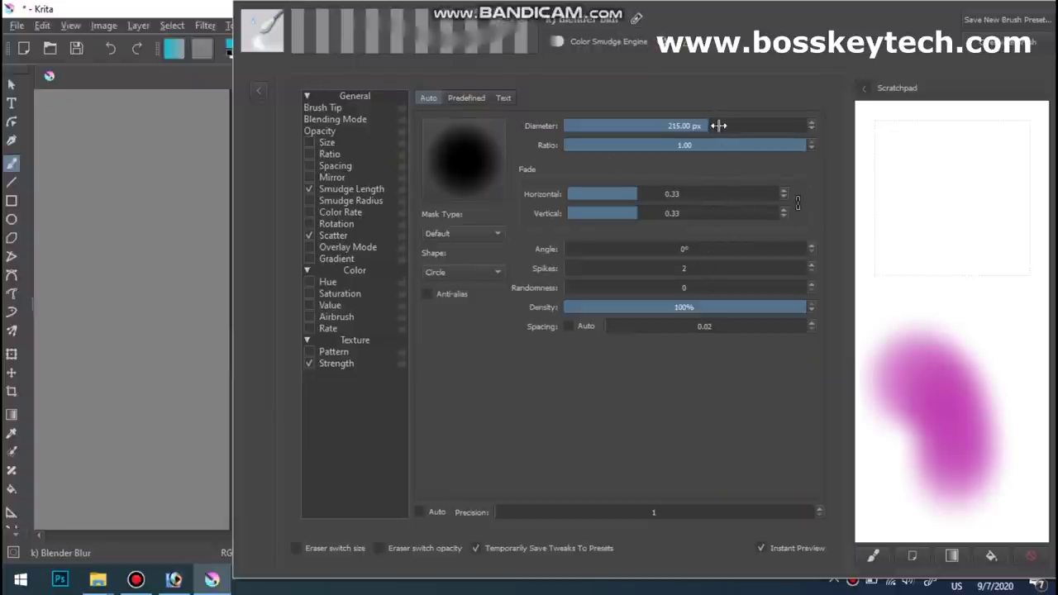
{"action": "left_click_drag", "start_coordinate": [725, 144], "coordinate": [678, 143]}
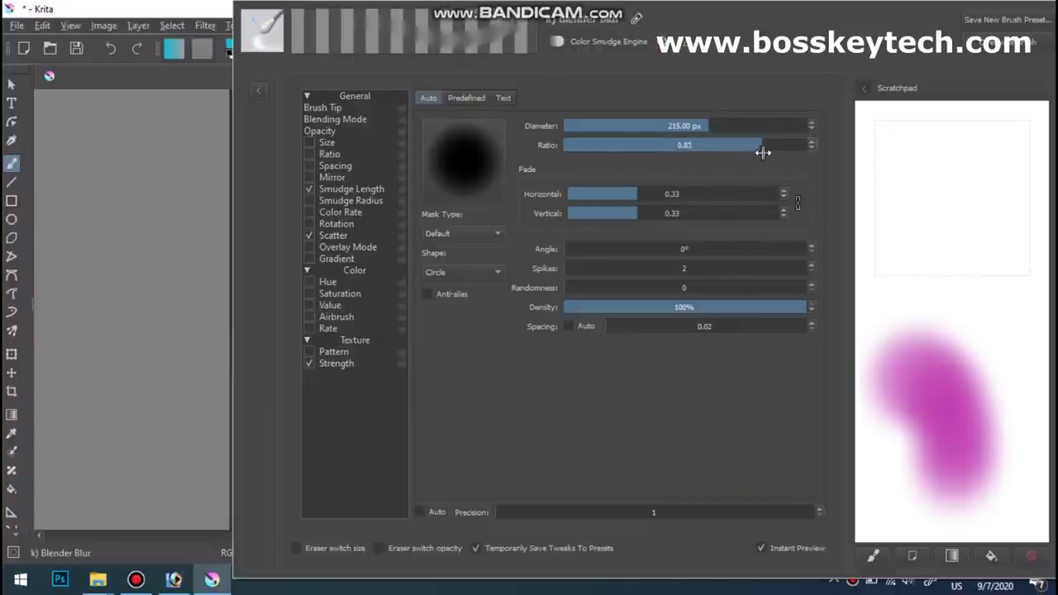
{"action": "left_click_drag", "start_coordinate": [762, 152], "coordinate": [760, 152]}
{"action": "left_click_drag", "start_coordinate": [708, 126], "coordinate": [727, 126]}
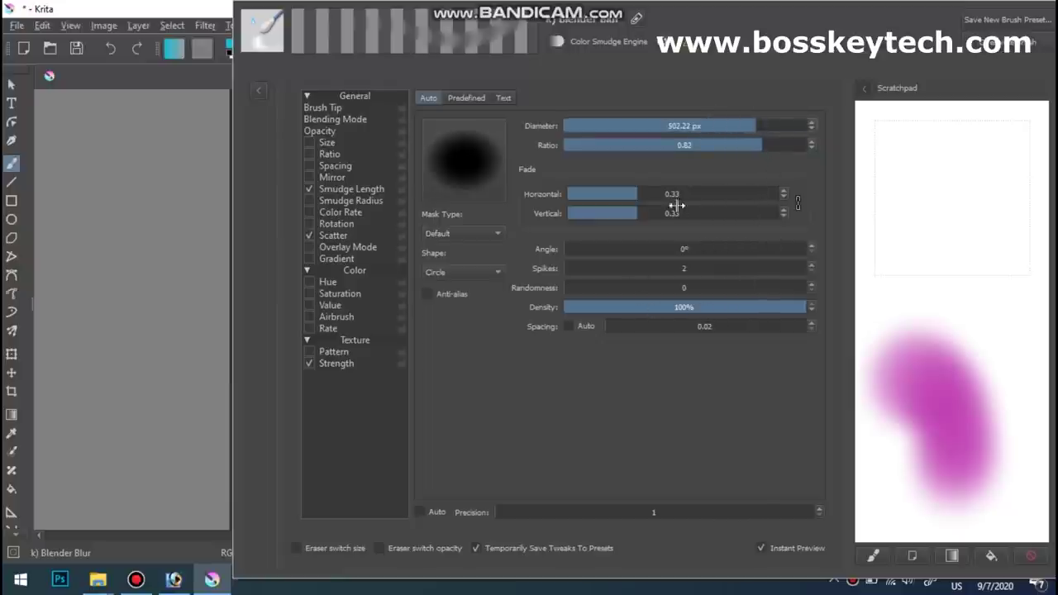
{"action": "left_click_drag", "start_coordinate": [676, 205], "coordinate": [754, 200]}
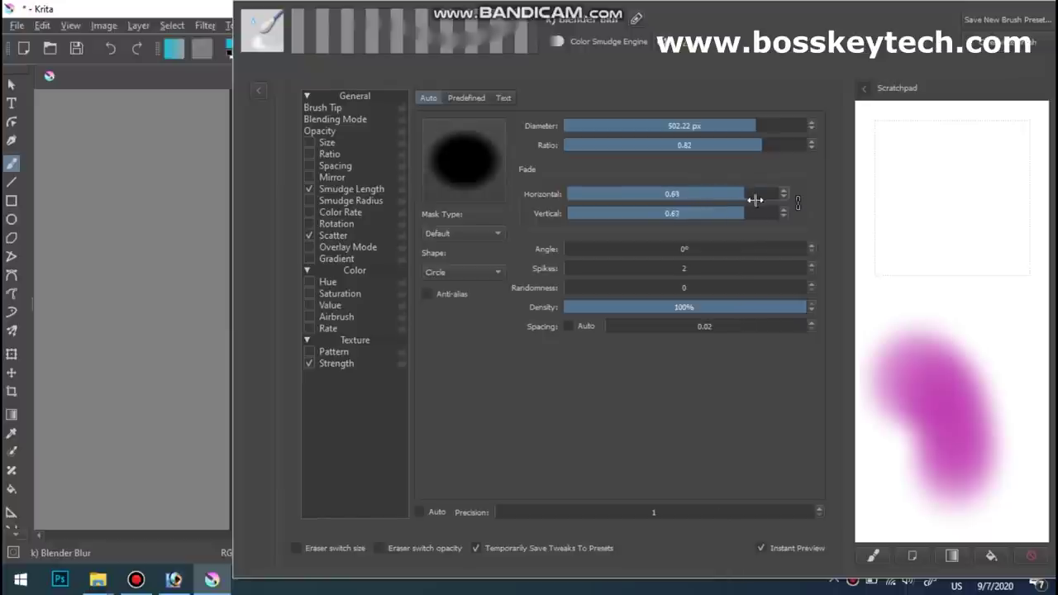
{"action": "left_click", "coordinate": [198, 225]}
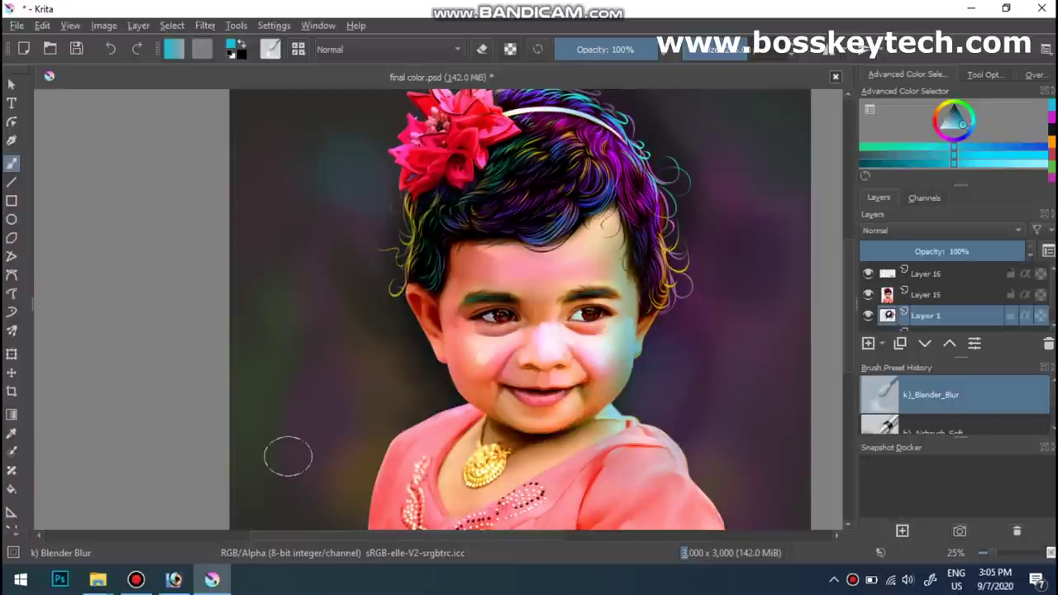
- Blur the dark background left of the head and beside the face with Blender Blur strokes
{"action": "mouse_move", "coordinate": [308, 254]}
{"action": "left_mouse_down"}
{"action": "mouse_move", "coordinate": [298, 218]}
{"action": "mouse_move", "coordinate": [366, 325]}
{"action": "mouse_move", "coordinate": [297, 134]}
{"action": "left_mouse_up"}
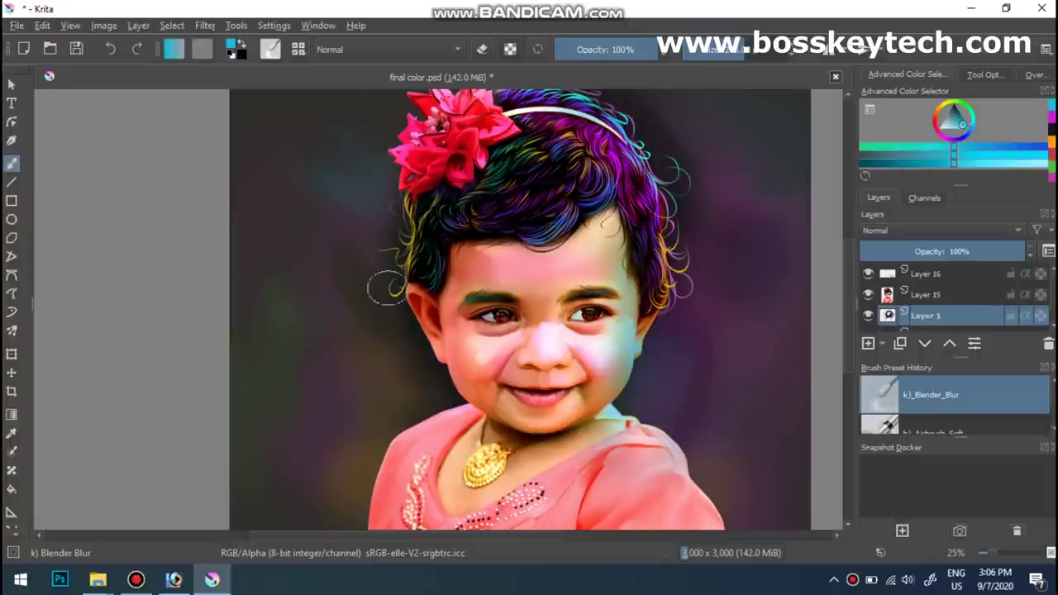
{"action": "left_click_drag", "start_coordinate": [355, 312], "coordinate": [302, 326]}
{"action": "scroll", "coordinate": [329, 454], "scroll_direction": "right", "scroll_amount": 2}
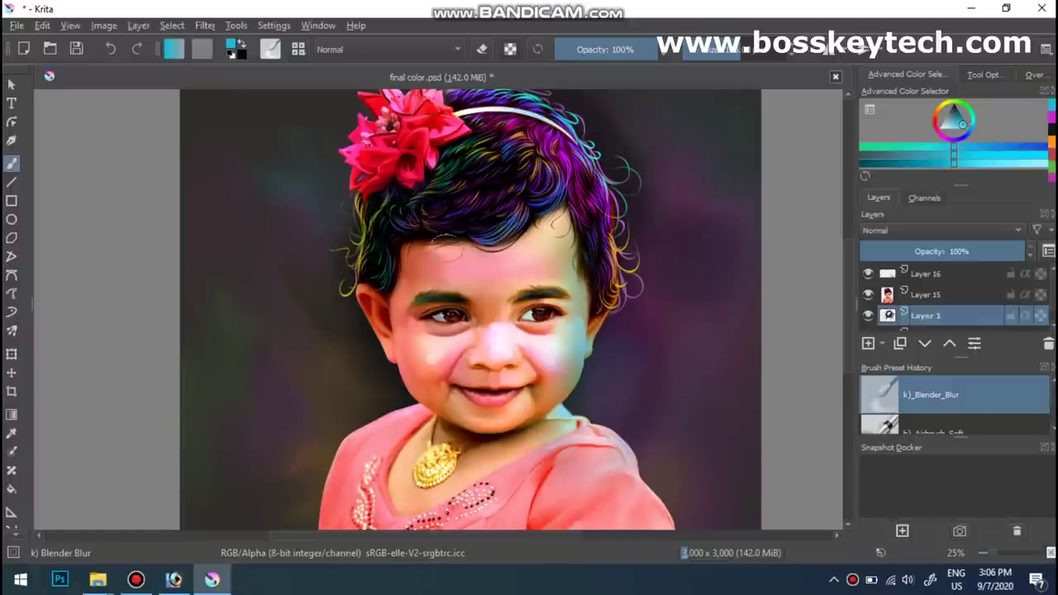
- Replace Blender Blur with the Texture Spray brush preset and set the paint colour to magenta
{"action": "left_click", "coordinate": [274, 49]}
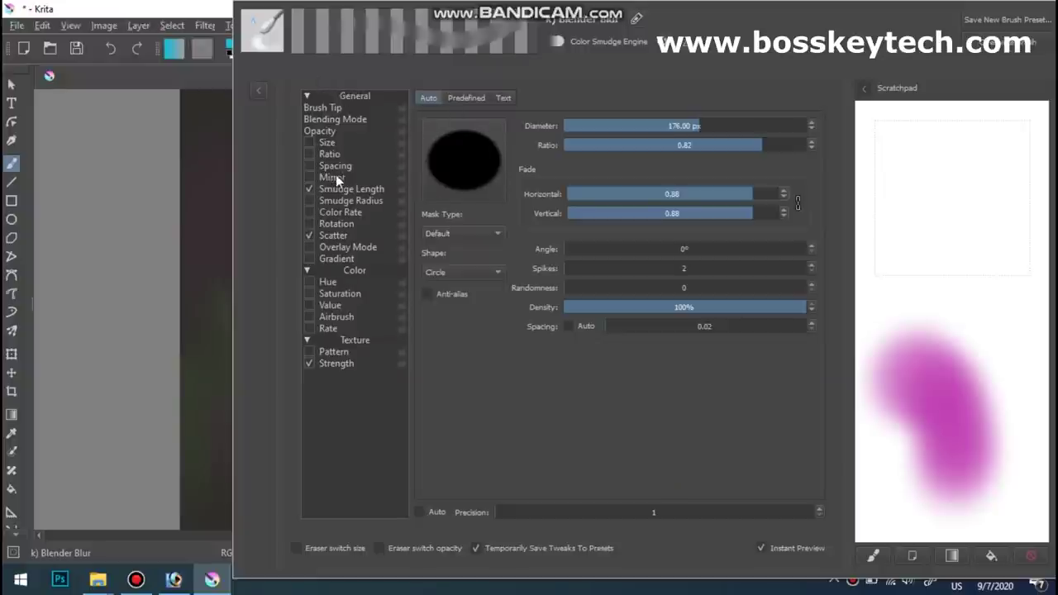
{"action": "left_click", "coordinate": [292, 63]}
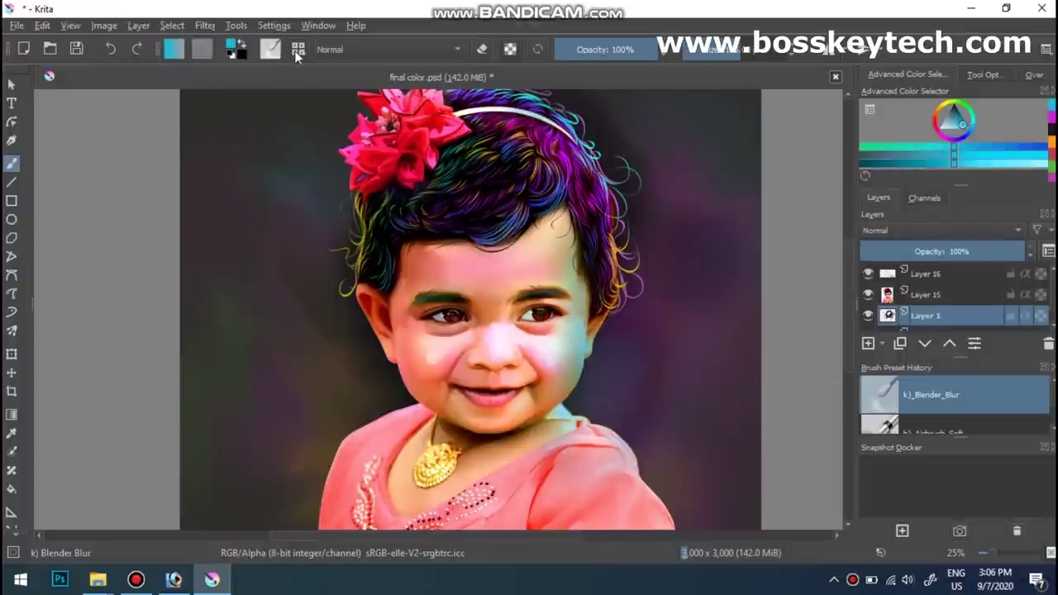
{"action": "left_click", "coordinate": [298, 50]}
{"action": "left_click", "coordinate": [479, 335]}
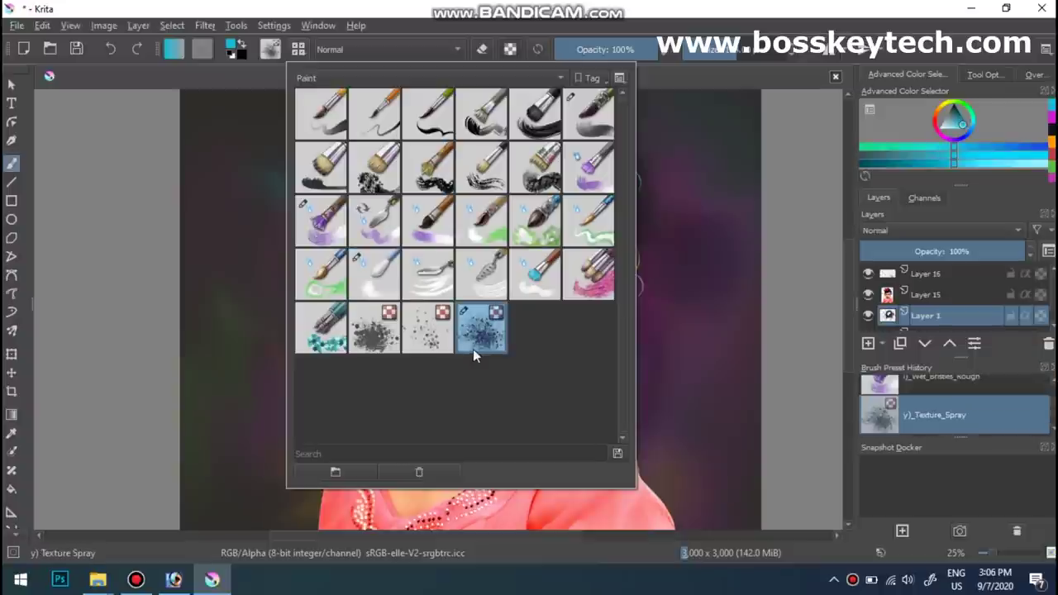
{"action": "key", "text": "Escape"}
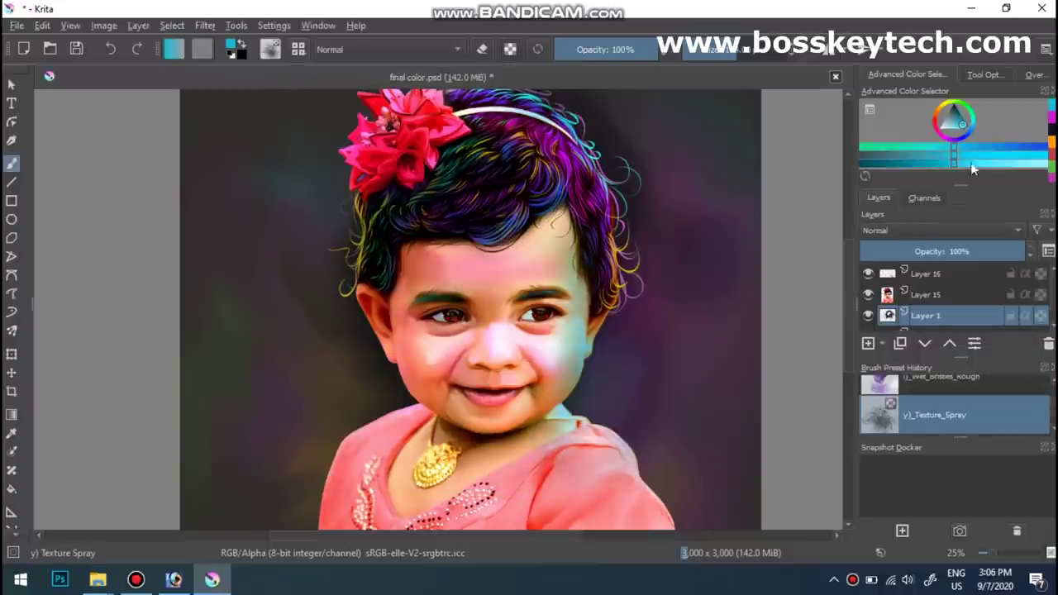
{"action": "left_click", "coordinate": [1053, 112]}
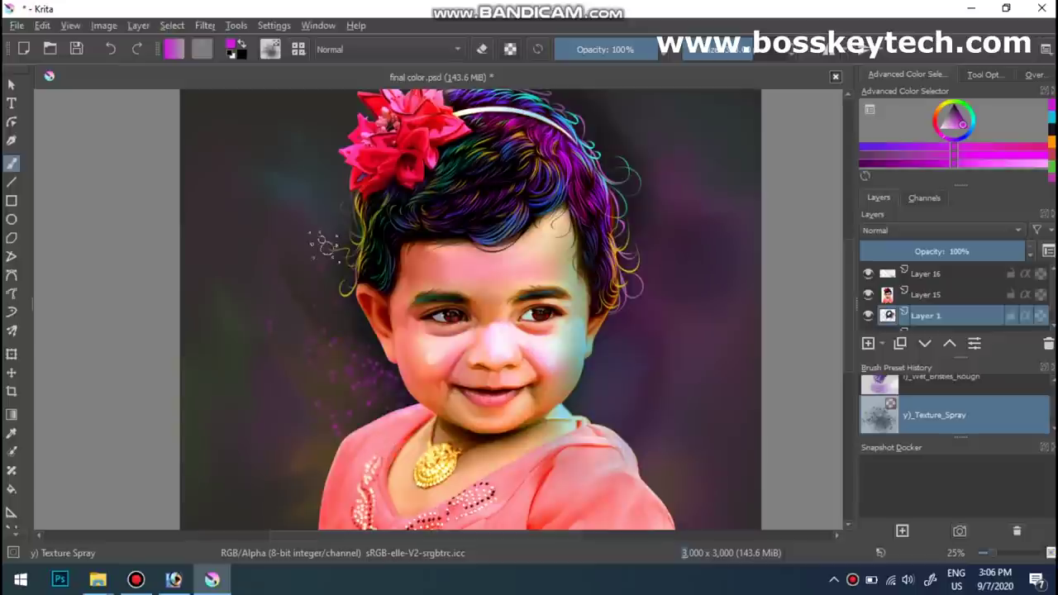
- Spray magenta speckles right of the chin and left of the cheek and ear
{"action": "left_click_drag", "start_coordinate": [581, 388], "coordinate": [644, 389]}
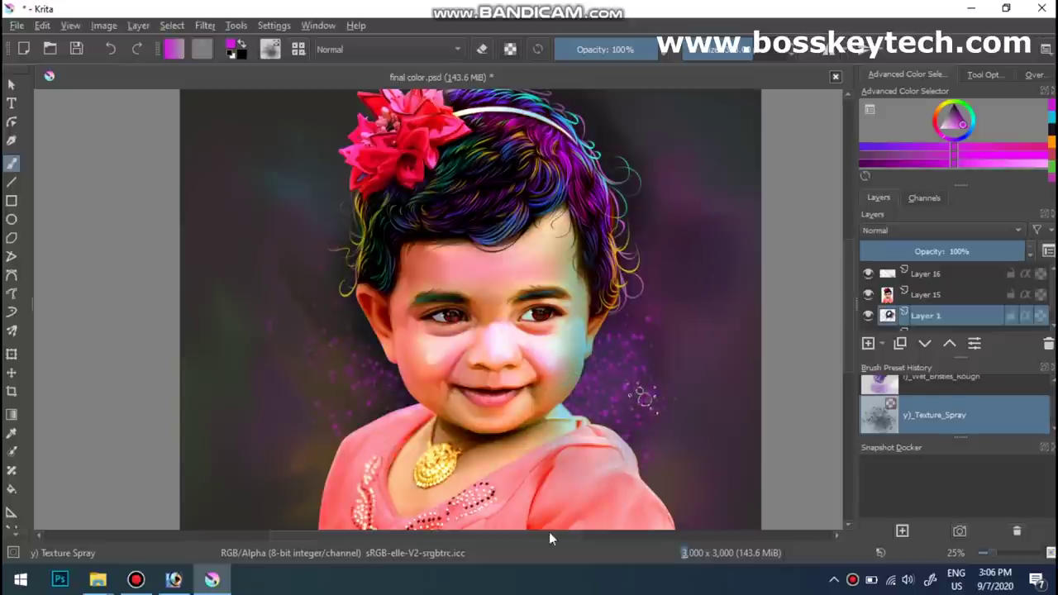
{"action": "left_click_drag", "start_coordinate": [376, 347], "coordinate": [345, 330]}
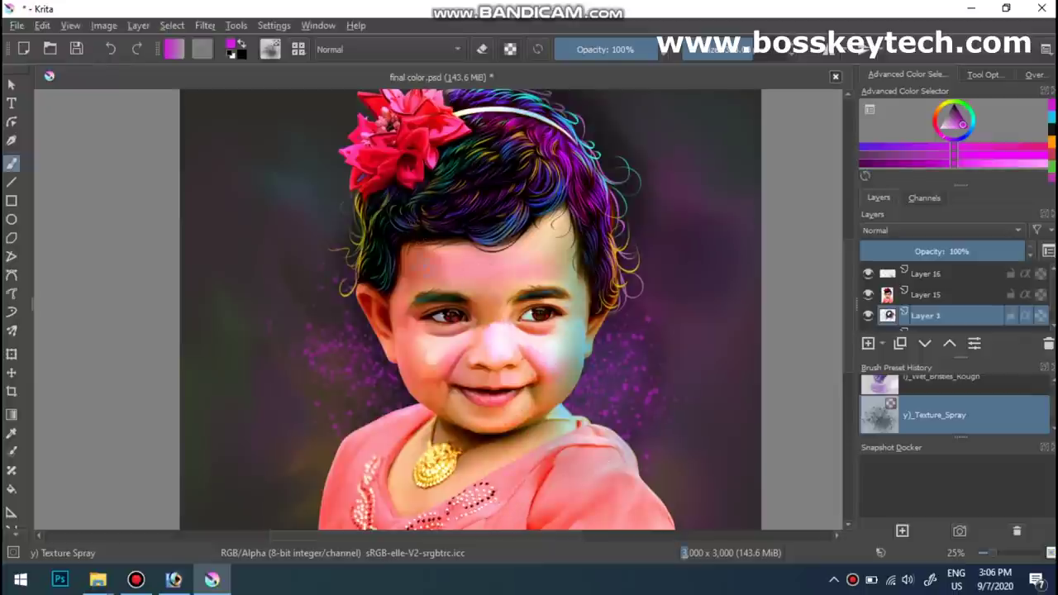
{"action": "left_click_drag", "start_coordinate": [352, 241], "coordinate": [345, 235]}
- Change the paint colour to a cyan shade in the colour selector
{"action": "key", "text": "ctrl"}
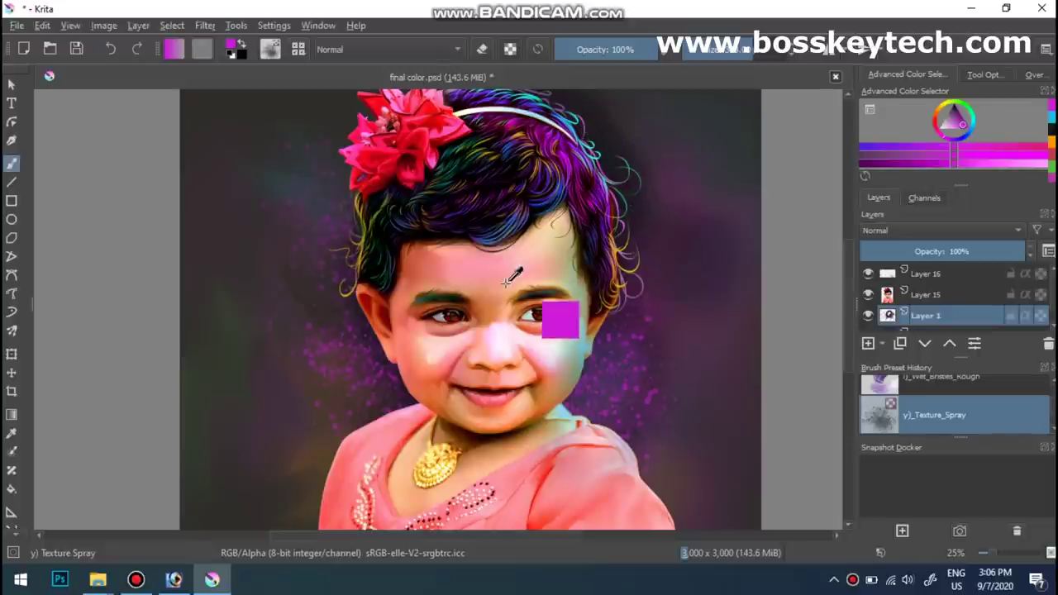
{"action": "left_click", "coordinate": [973, 124]}
{"action": "left_click", "coordinate": [980, 159]}
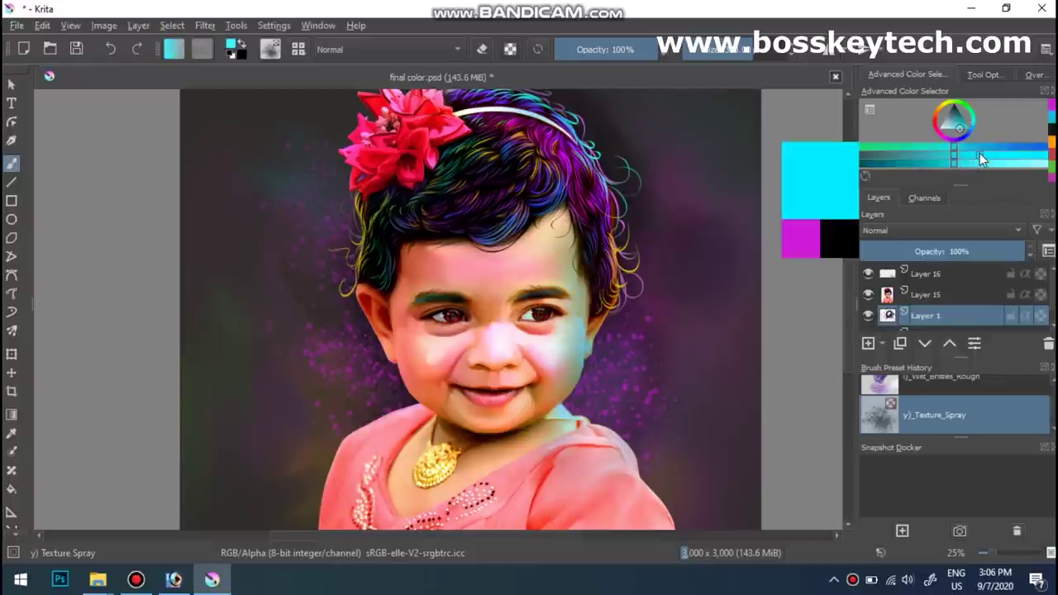
- On a new layer, spray cyan speckles beside both cheeks, above the hair and left of the flower
{"action": "left_click", "coordinate": [868, 343]}
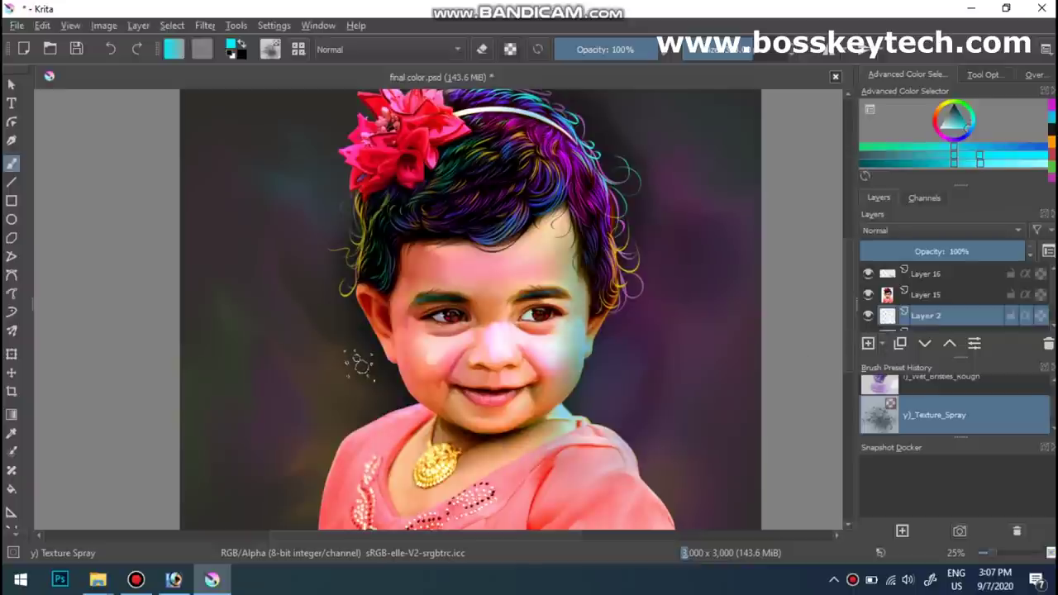
{"action": "left_click_drag", "start_coordinate": [364, 369], "coordinate": [319, 388]}
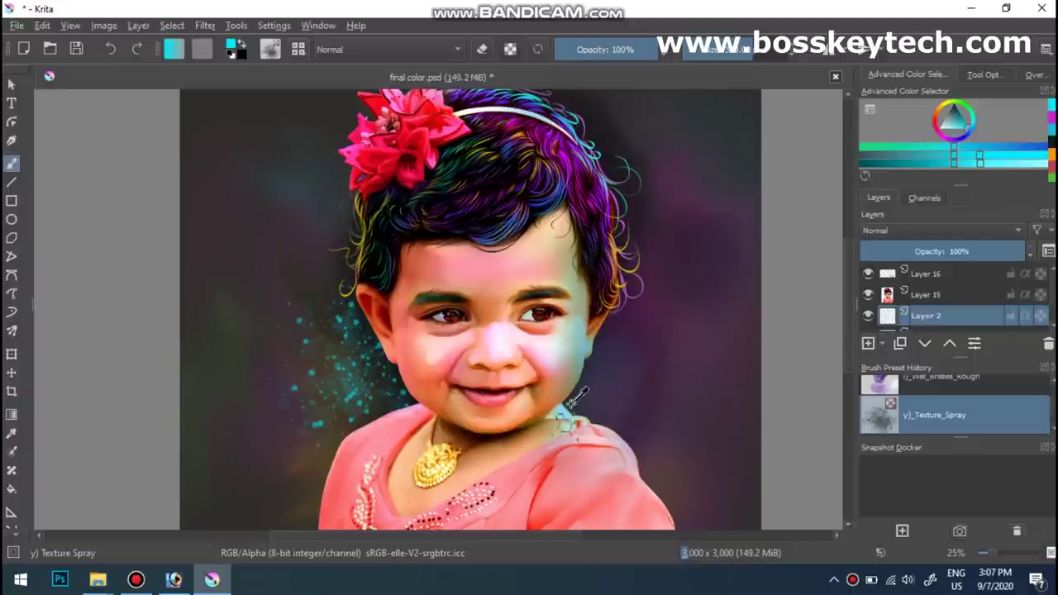
{"action": "key", "text": "ctrl+z"}
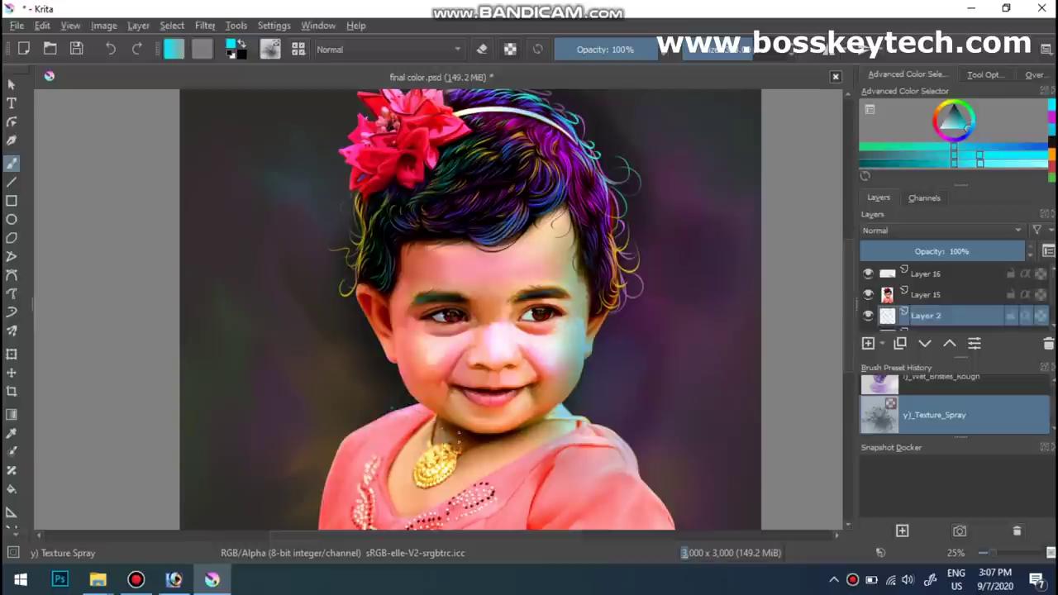
{"action": "left_click_drag", "start_coordinate": [395, 411], "coordinate": [330, 381]}
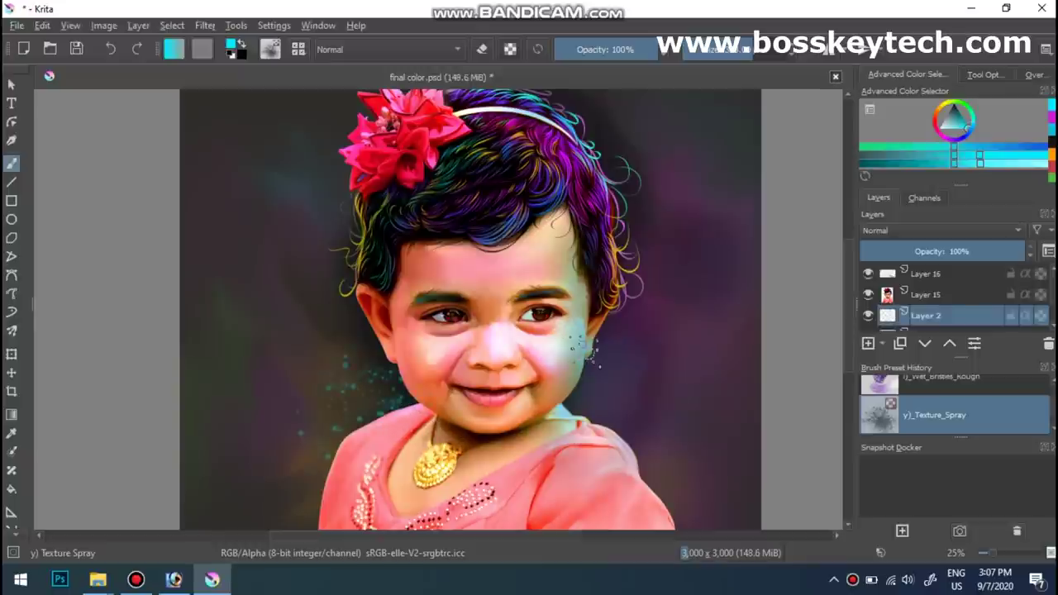
{"action": "left_click_drag", "start_coordinate": [582, 351], "coordinate": [630, 395]}
{"action": "left_click_drag", "start_coordinate": [589, 101], "coordinate": [626, 120]}
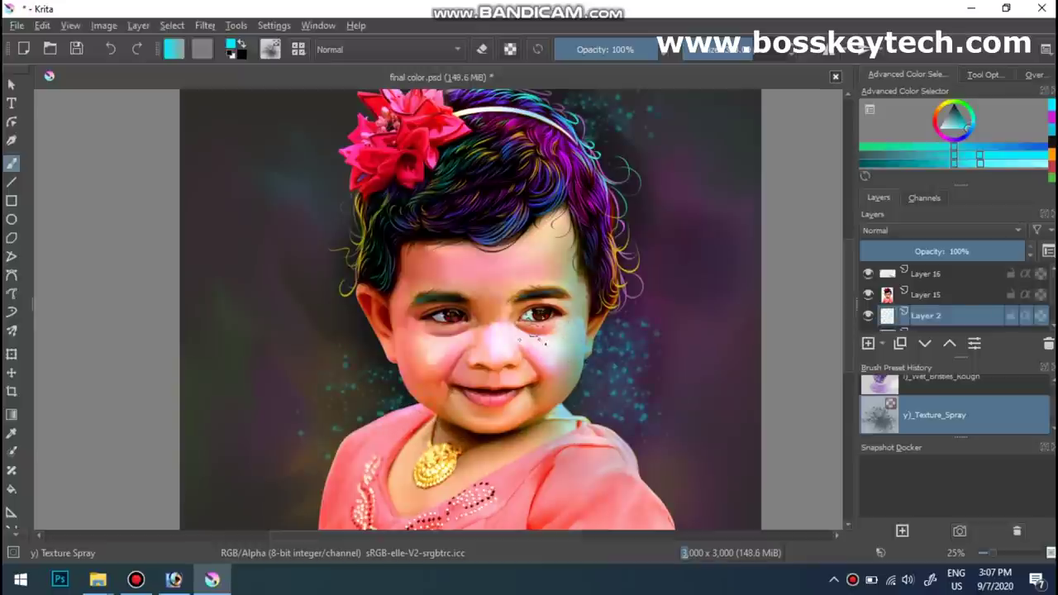
{"action": "left_click_drag", "start_coordinate": [376, 178], "coordinate": [335, 195]}
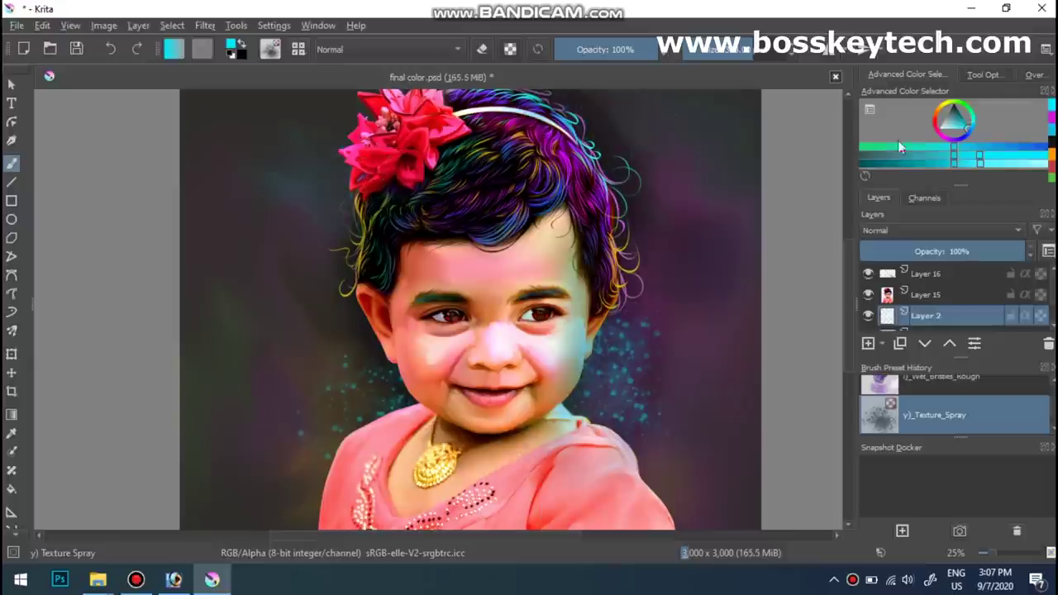
{"action": "left_click", "coordinate": [942, 137]}
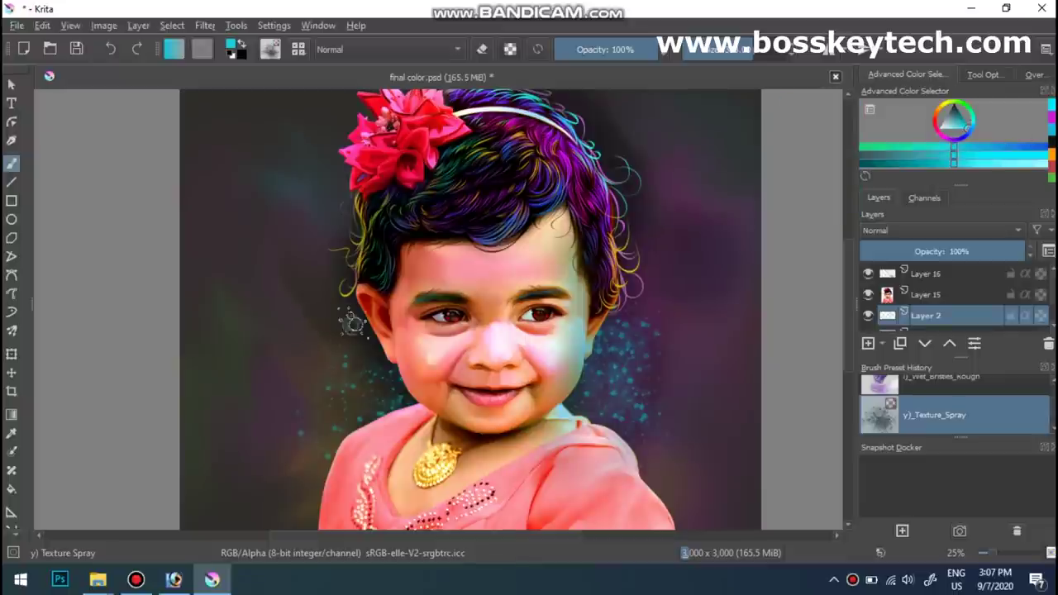
- Switch back to magenta and spray dots left of the face and hair
{"action": "left_click", "coordinate": [1051, 130]}
{"action": "left_click_drag", "start_coordinate": [364, 308], "coordinate": [366, 391]}
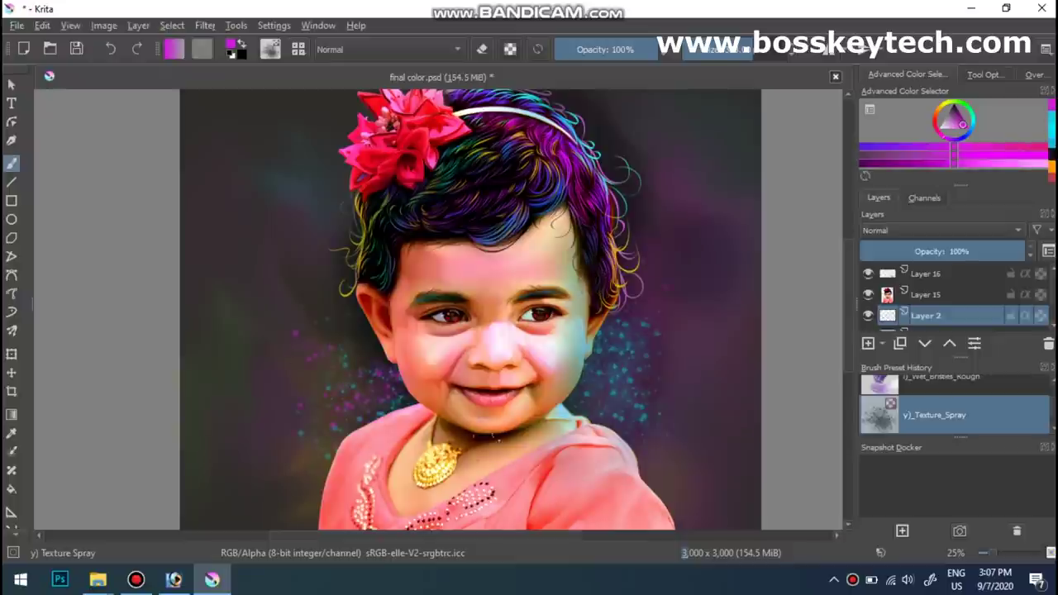
{"action": "left_click_drag", "start_coordinate": [347, 248], "coordinate": [319, 206]}
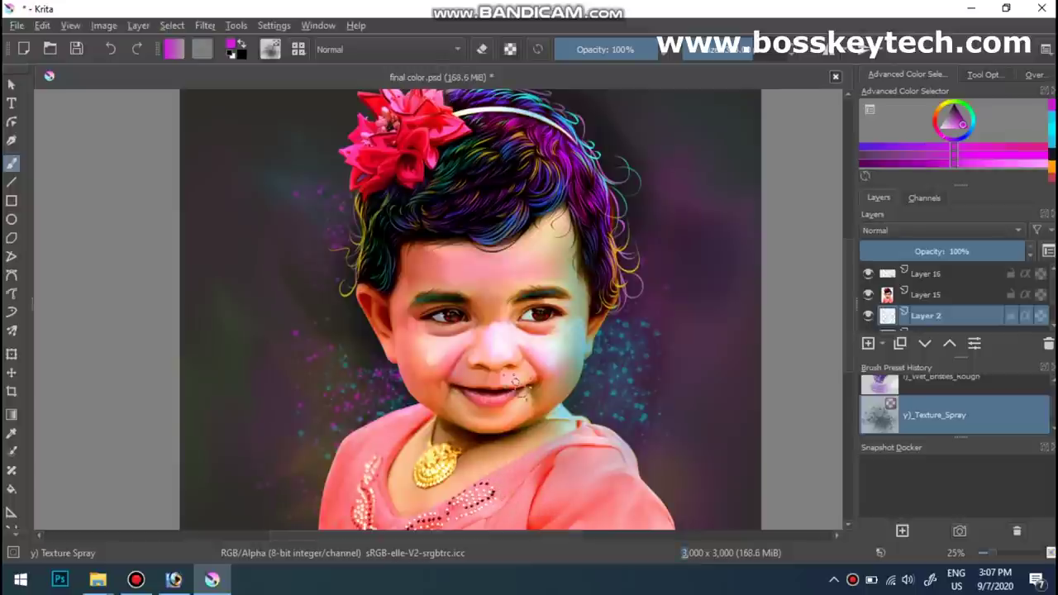
{"action": "scroll", "coordinate": [519, 382], "scroll_direction": "down", "scroll_amount": 1}
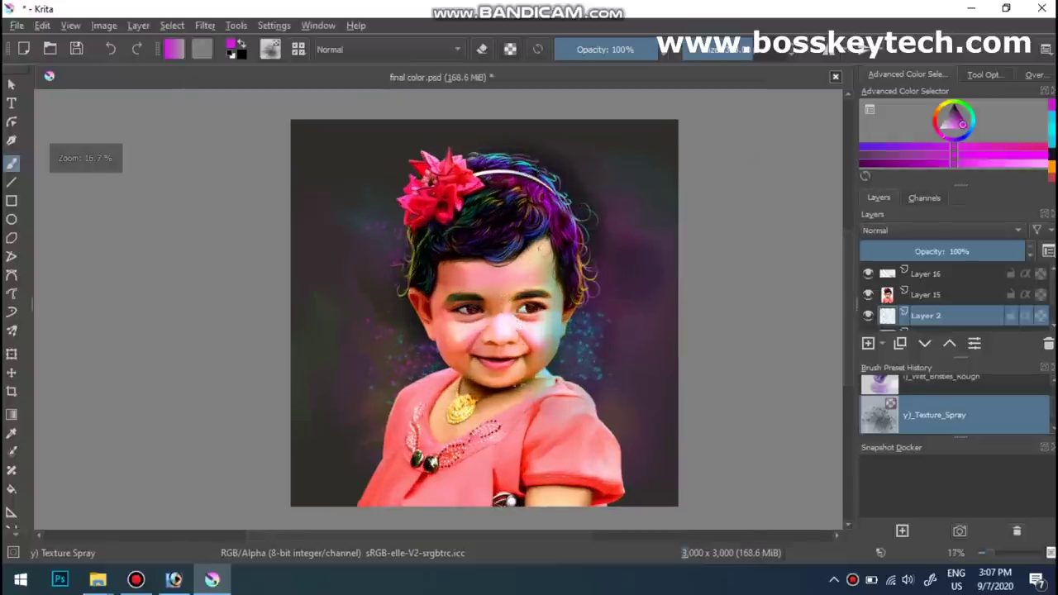
{"action": "scroll", "coordinate": [515, 386], "scroll_direction": "up", "scroll_amount": 1}
{"action": "scroll", "coordinate": [516, 382], "scroll_direction": "down", "scroll_amount": 1}
{"action": "scroll", "coordinate": [517, 307], "scroll_direction": "up", "scroll_amount": 2}
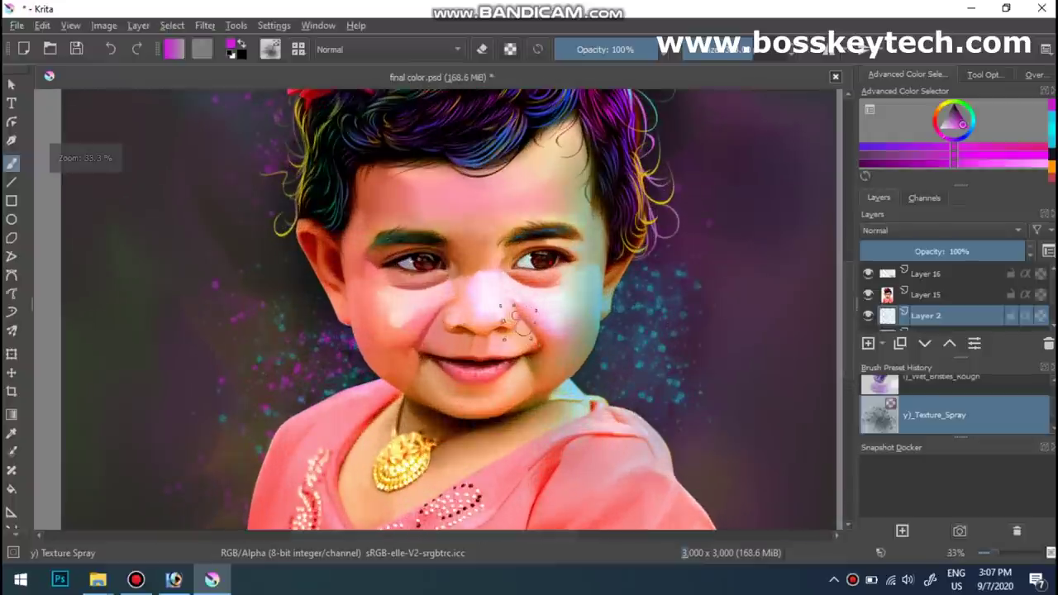
{"action": "scroll", "coordinate": [517, 307], "scroll_direction": "up", "scroll_amount": 1}
{"action": "scroll", "coordinate": [517, 314], "scroll_direction": "up", "scroll_amount": 1}
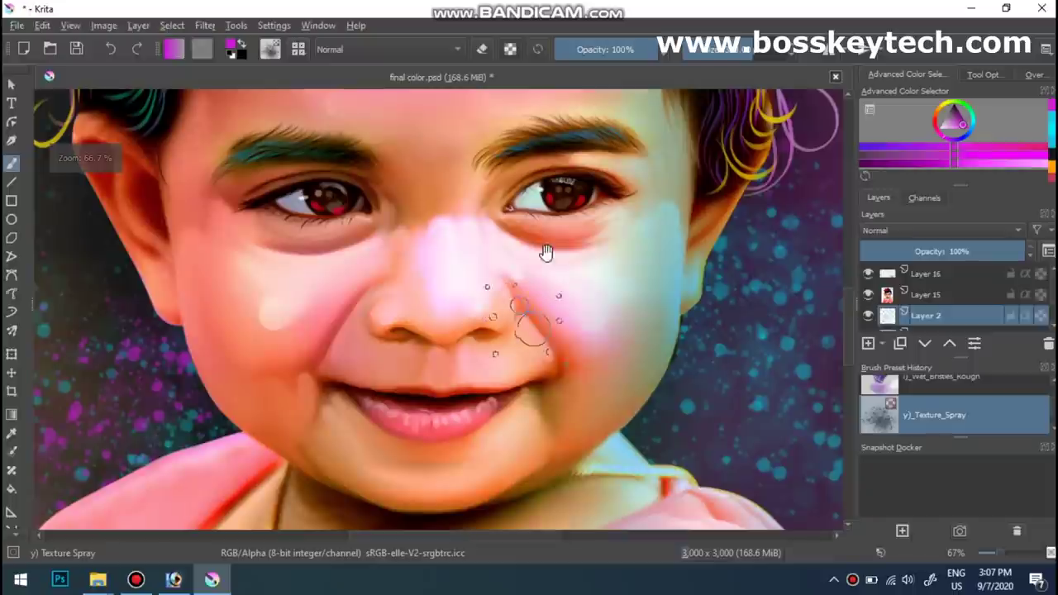